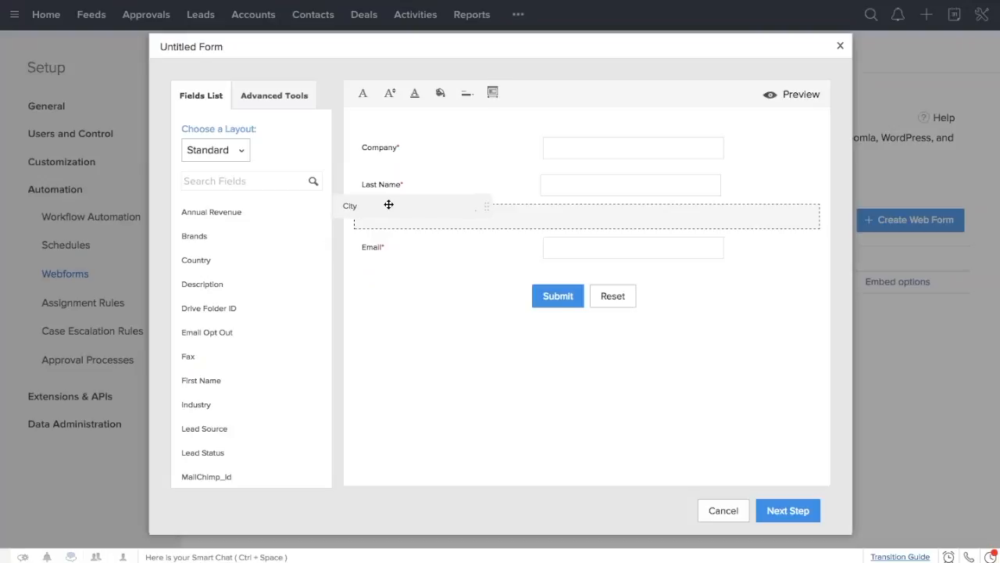
- Add the Email Opt Out, Industry, Lead Source and Mobile fields to the web form, keeping the default Lead Source properties
{"action": "left_click_drag", "start_coordinate": [197, 331], "coordinate": [379, 255]}
{"action": "left_click_drag", "start_coordinate": [196, 379], "coordinate": [402, 279]}
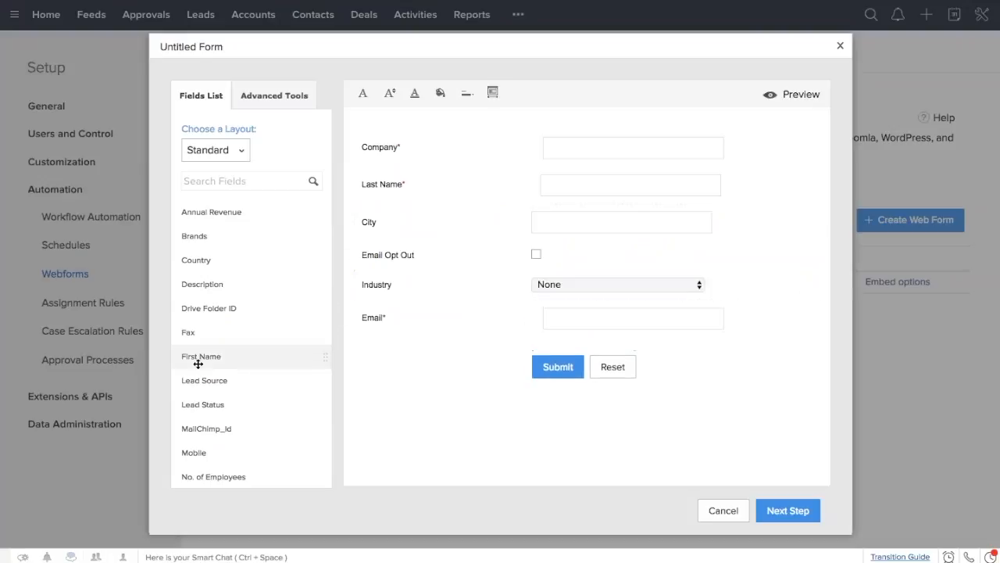
{"action": "left_click_drag", "start_coordinate": [195, 371], "coordinate": [397, 235]}
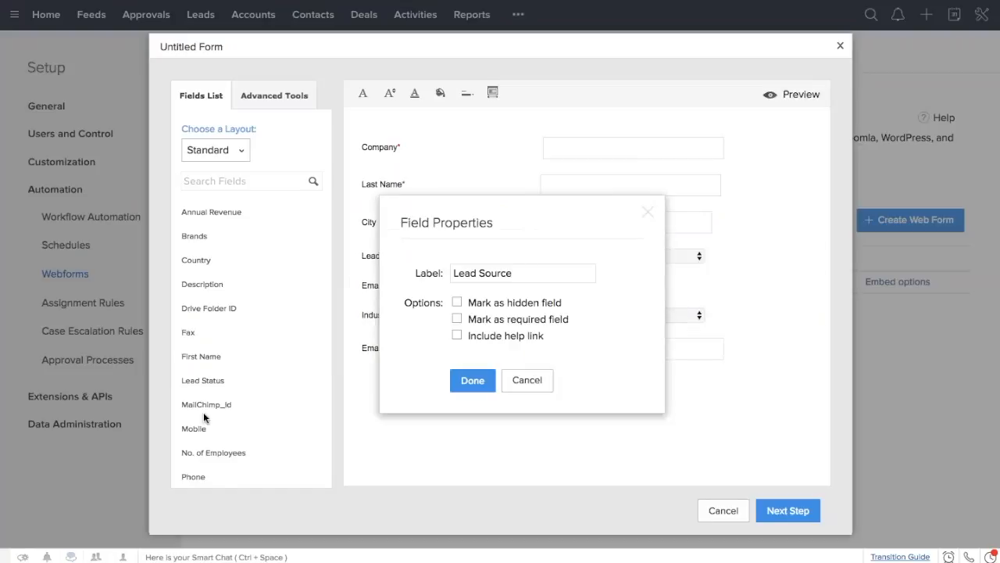
{"action": "left_click", "coordinate": [527, 381]}
{"action": "left_click_drag", "start_coordinate": [193, 429], "coordinate": [451, 268]}
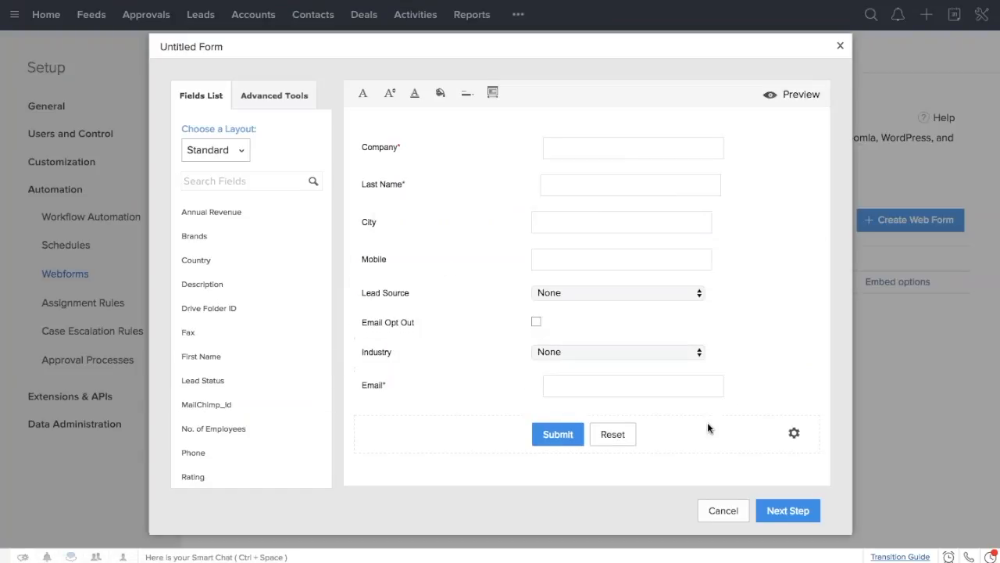
- Proceed to the form details and review the form name, location URL, landing page URL and owner assignment settings
{"action": "left_click", "coordinate": [786, 512]}
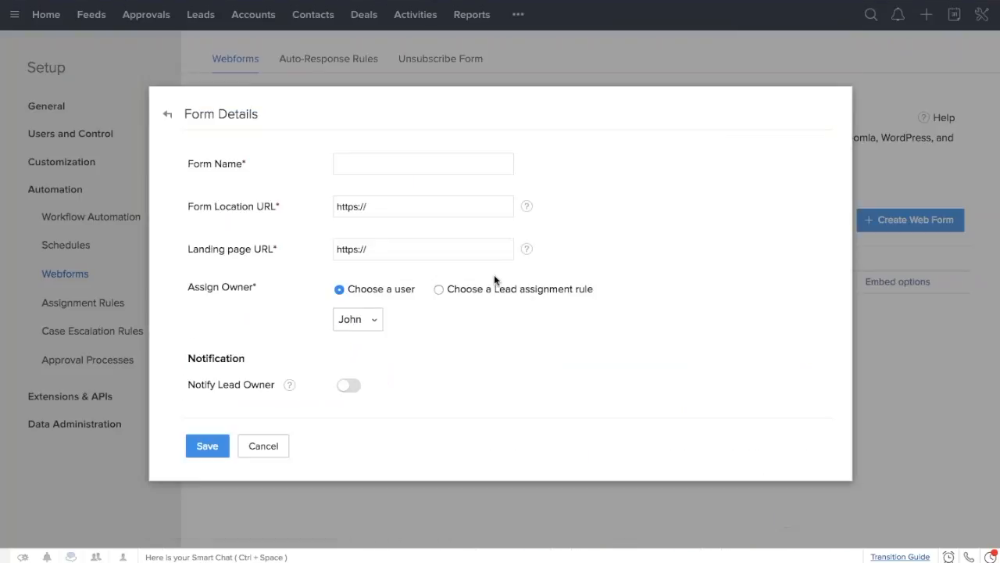
{"action": "triple_click", "coordinate": [228, 165]}
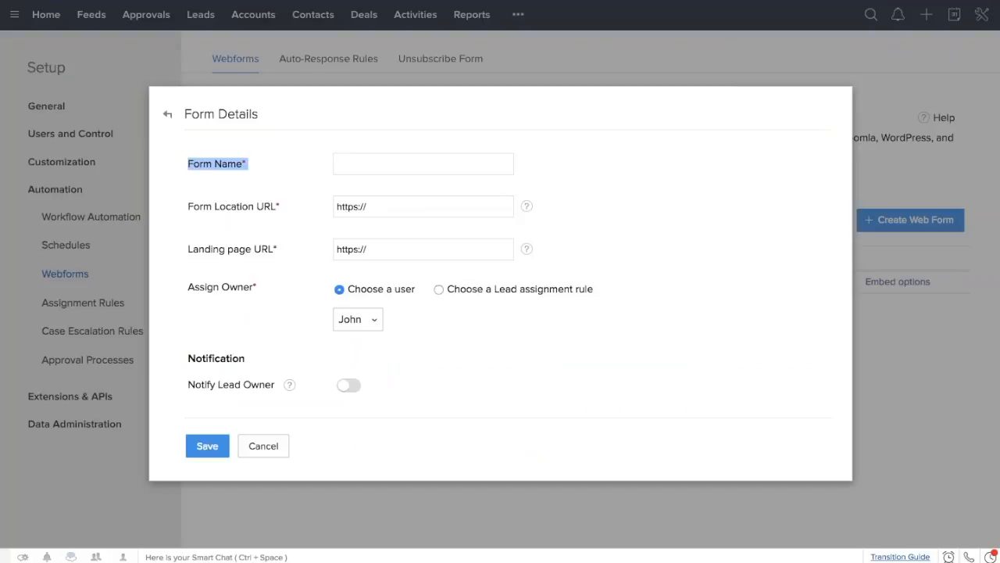
{"action": "triple_click", "coordinate": [234, 208]}
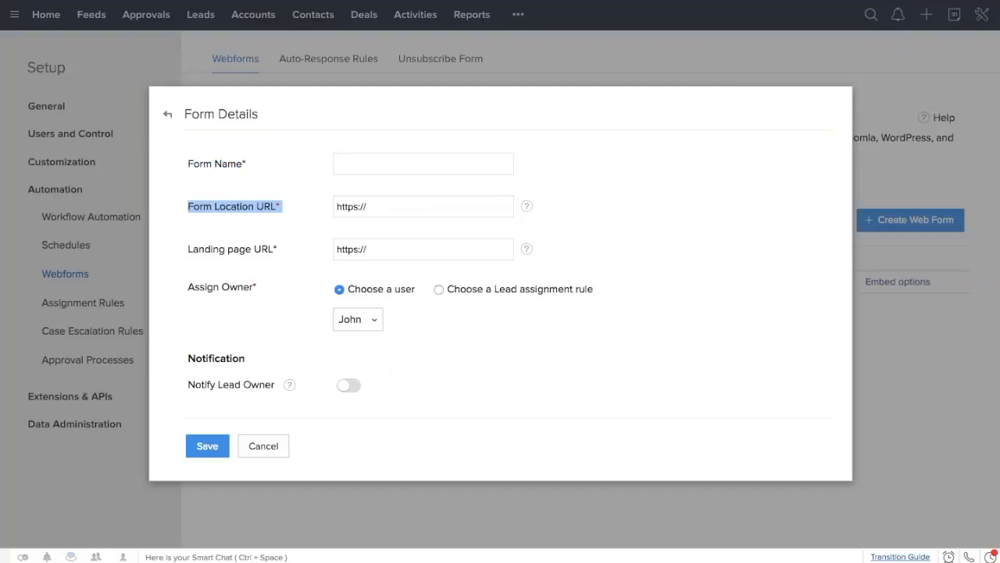
{"action": "triple_click", "coordinate": [247, 248]}
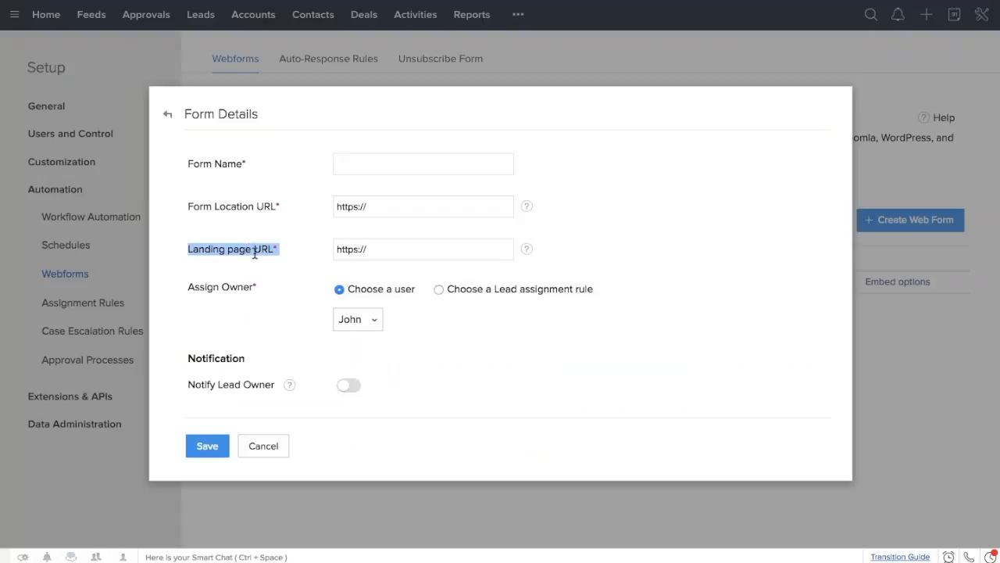
{"action": "triple_click", "coordinate": [239, 288]}
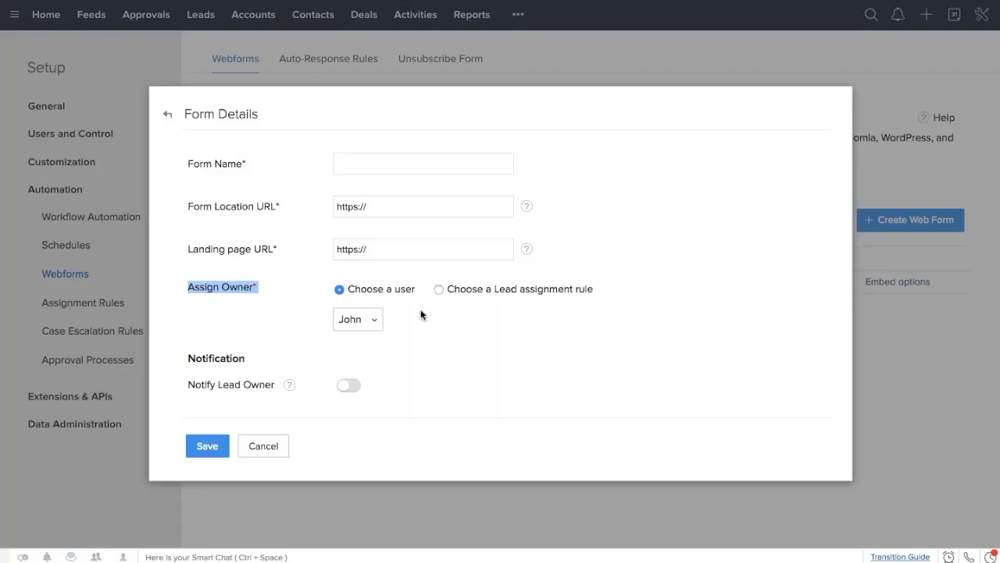
{"action": "left_click_drag", "start_coordinate": [504, 290], "coordinate": [593, 288]}
{"action": "left_click", "coordinate": [580, 311]}
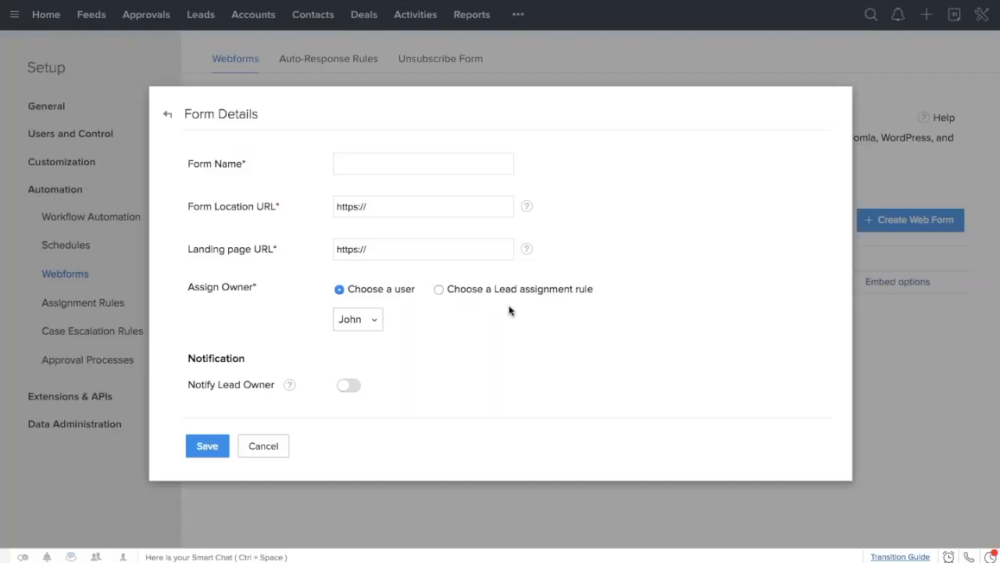
- Set the form's owner to be chosen by a lead assignment rule and open the page for creating assignment rules
{"action": "left_click", "coordinate": [439, 289]}
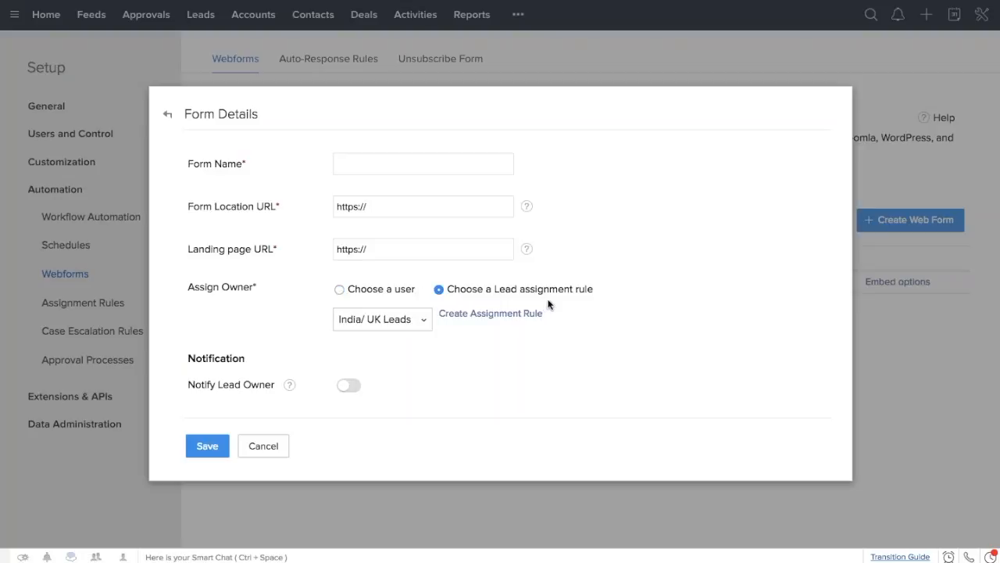
{"action": "left_click", "coordinate": [396, 320]}
{"action": "left_click", "coordinate": [526, 350]}
{"action": "left_click", "coordinate": [494, 314]}
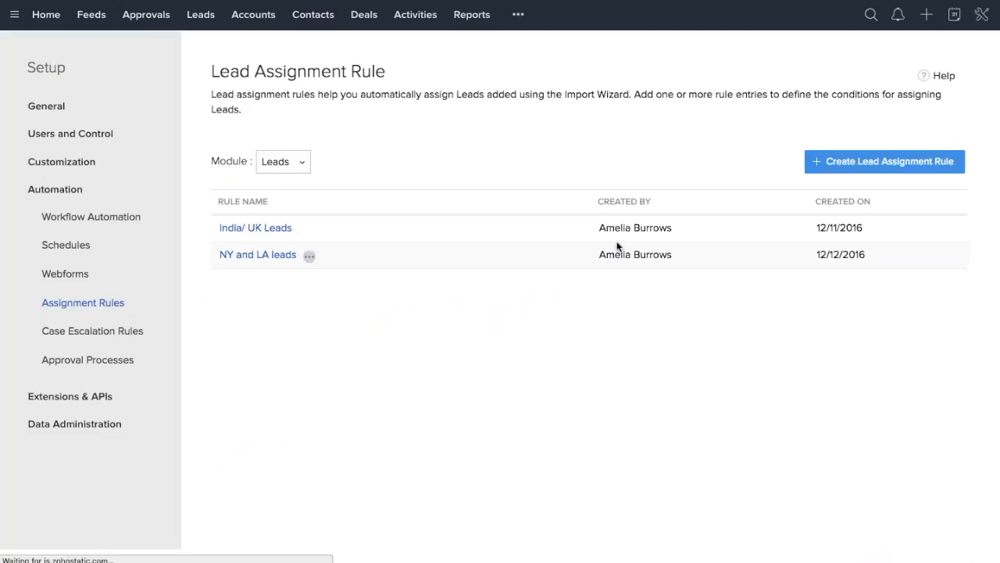
- Create a lead assignment rule named US leads
{"action": "left_click", "coordinate": [867, 164]}
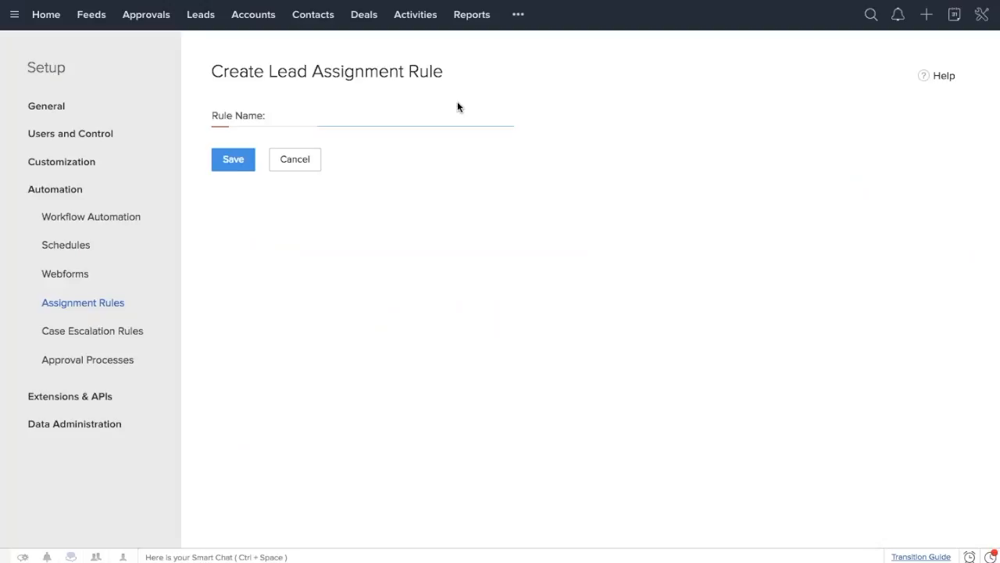
{"action": "type", "text": "US leads"}
{"action": "left_click", "coordinate": [242, 159]}
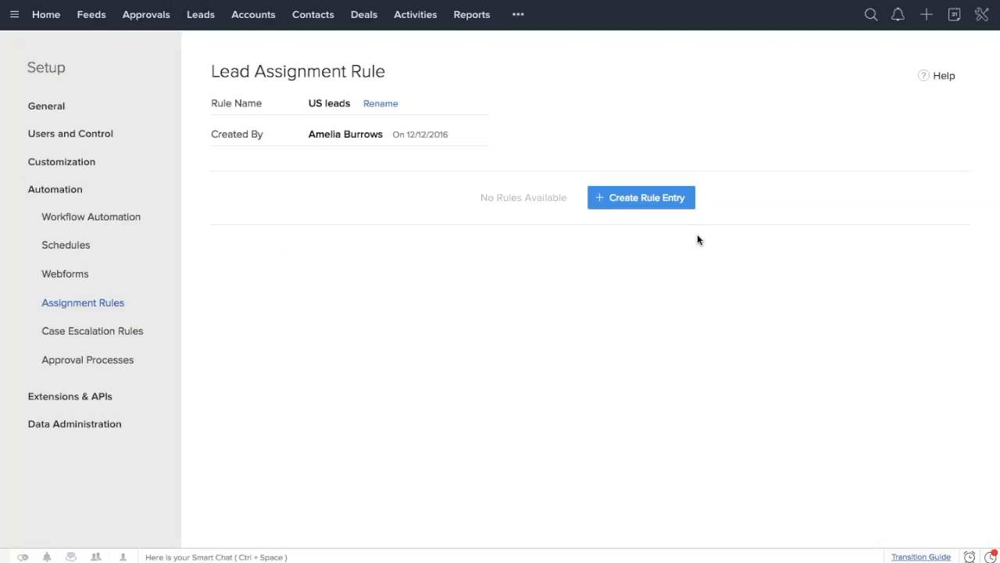
- Start a rule entry for US leads with the criterion City is NY, New York
{"action": "left_click", "coordinate": [644, 197]}
{"action": "left_click", "coordinate": [279, 152]}
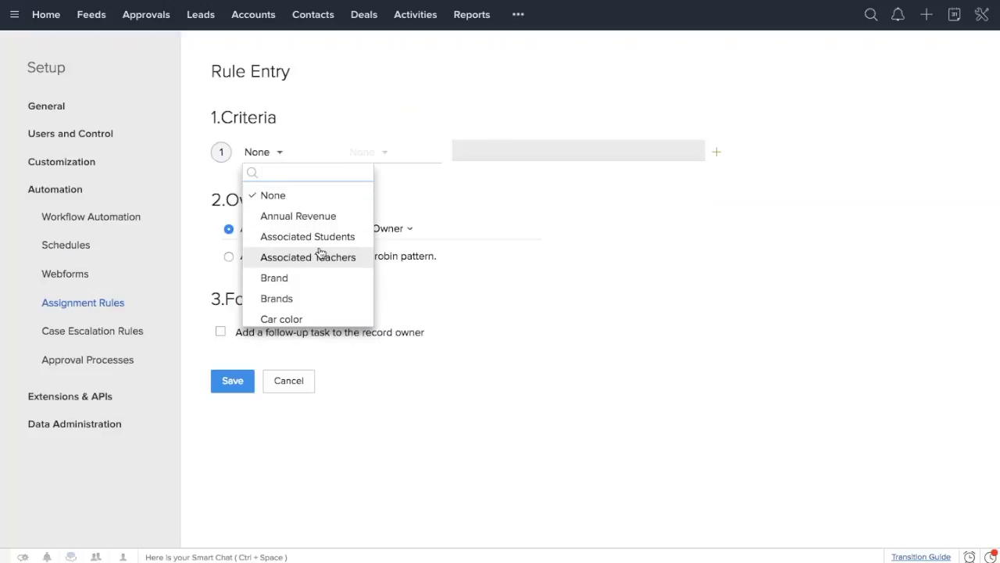
{"action": "scroll", "coordinate": [320, 252], "scroll_direction": "down", "scroll_amount": 4}
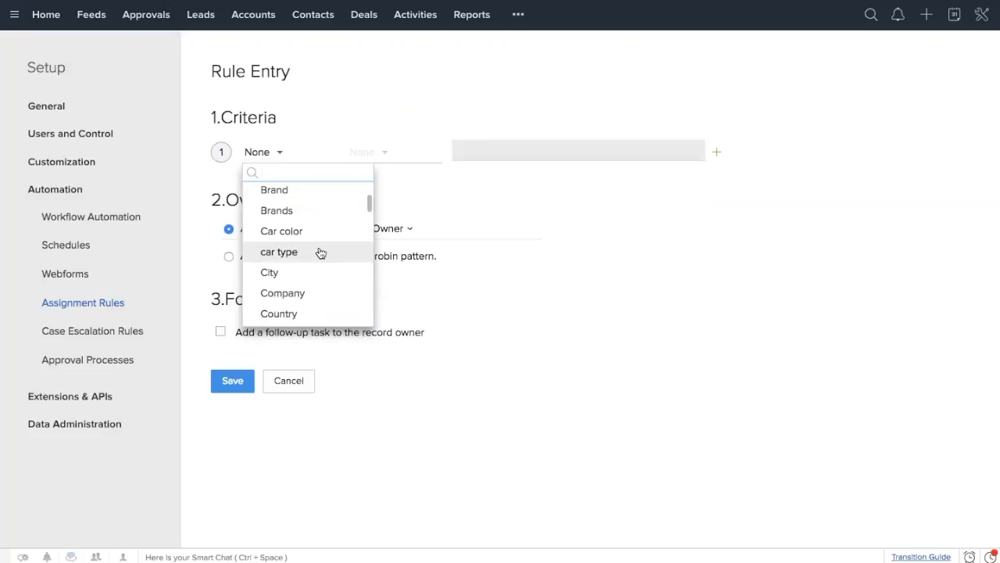
{"action": "scroll", "coordinate": [320, 253], "scroll_direction": "down", "scroll_amount": 1}
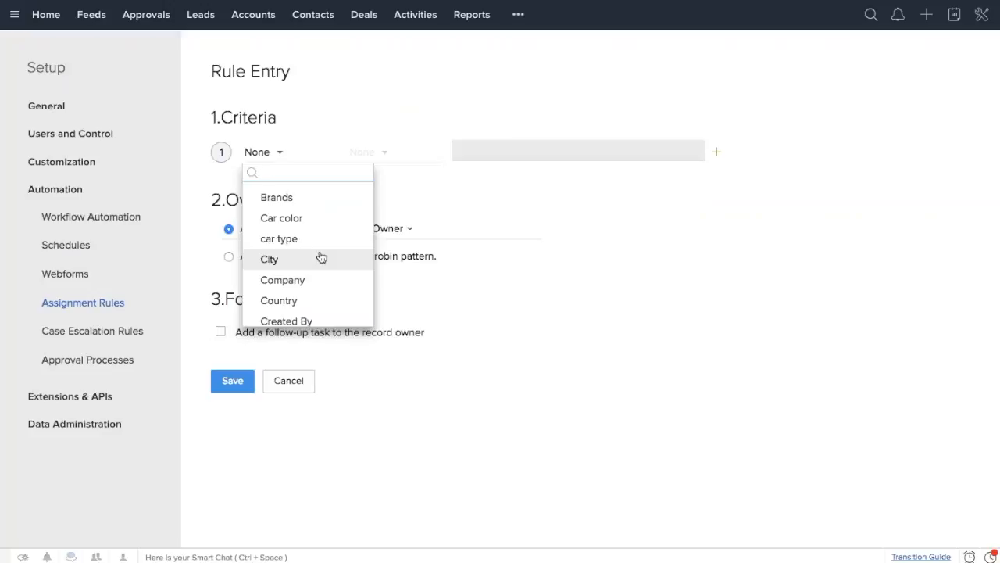
{"action": "scroll", "coordinate": [320, 257], "scroll_direction": "down", "scroll_amount": 2}
{"action": "scroll", "coordinate": [320, 257], "scroll_direction": "up", "scroll_amount": 2}
{"action": "scroll", "coordinate": [321, 257], "scroll_direction": "down", "scroll_amount": 6}
{"action": "scroll", "coordinate": [321, 257], "scroll_direction": "down", "scroll_amount": 1}
{"action": "scroll", "coordinate": [320, 257], "scroll_direction": "up", "scroll_amount": 5}
{"action": "scroll", "coordinate": [321, 257], "scroll_direction": "up", "scroll_amount": 1}
{"action": "scroll", "coordinate": [321, 258], "scroll_direction": "up", "scroll_amount": 1}
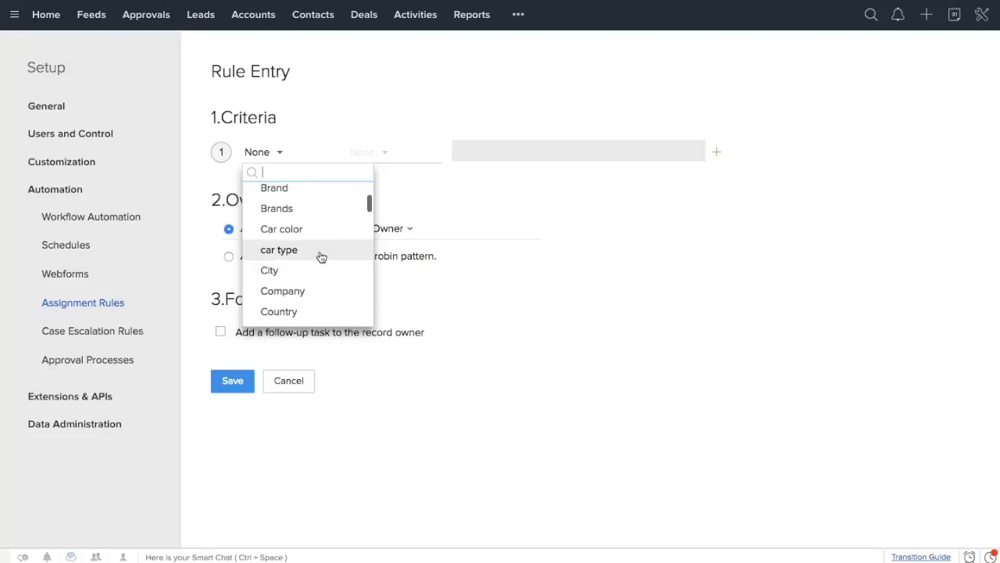
{"action": "left_click", "coordinate": [320, 269]}
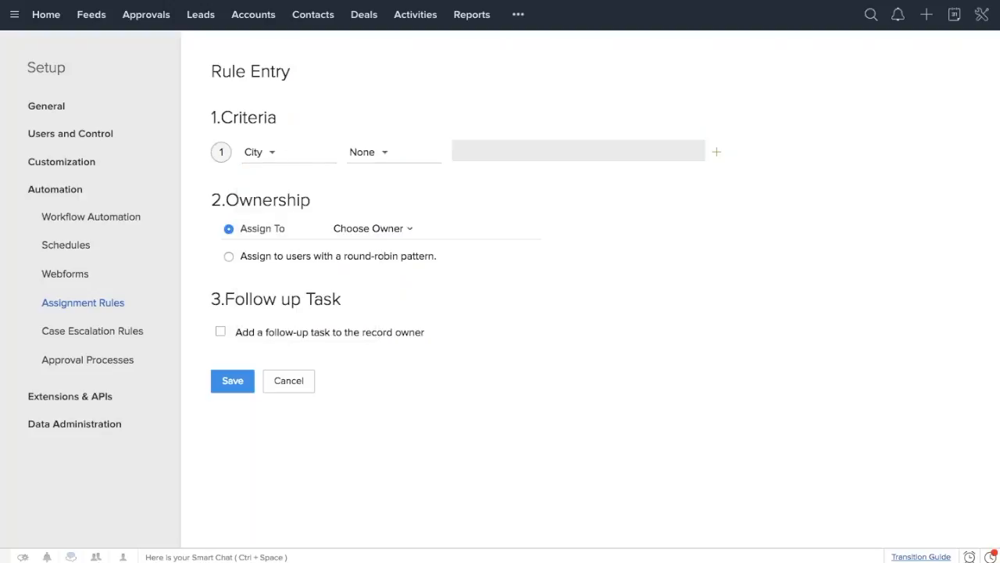
{"action": "left_click", "coordinate": [380, 151]}
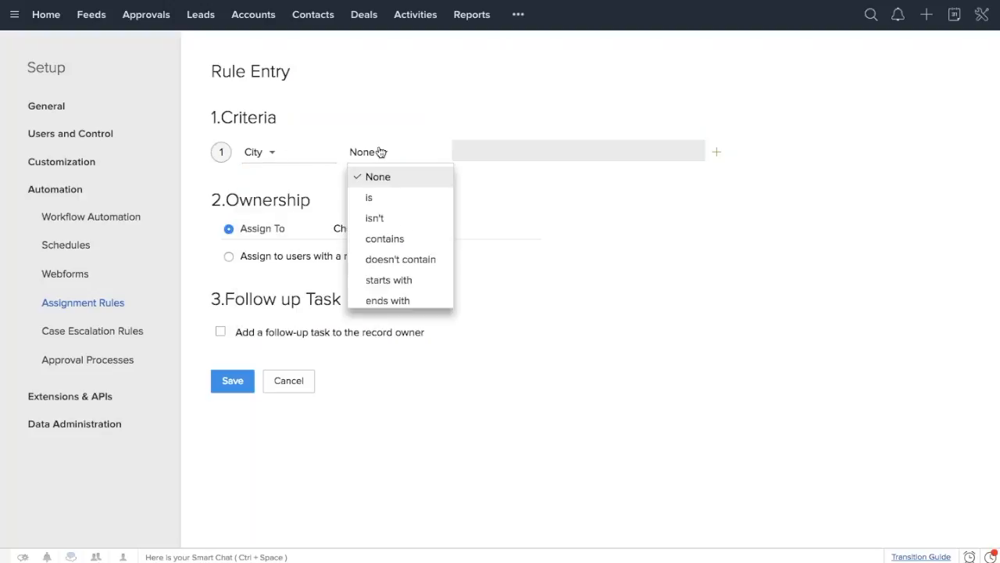
{"action": "left_click", "coordinate": [389, 196]}
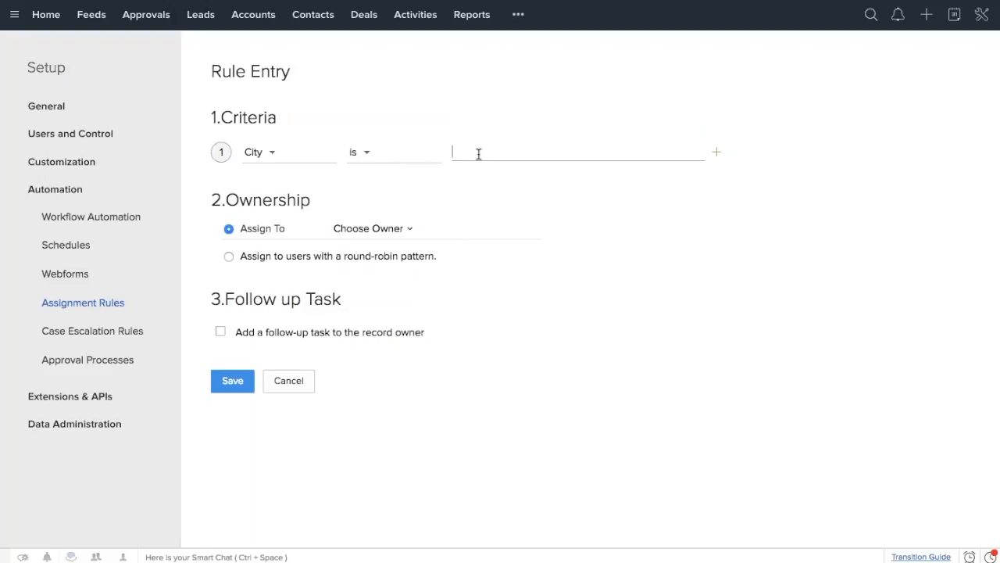
{"action": "type", "text": "NY, New York"}
- Assign the New York entry to the first user in the owner list, leave out a follow-up task, and save it
{"action": "left_click", "coordinate": [367, 228]}
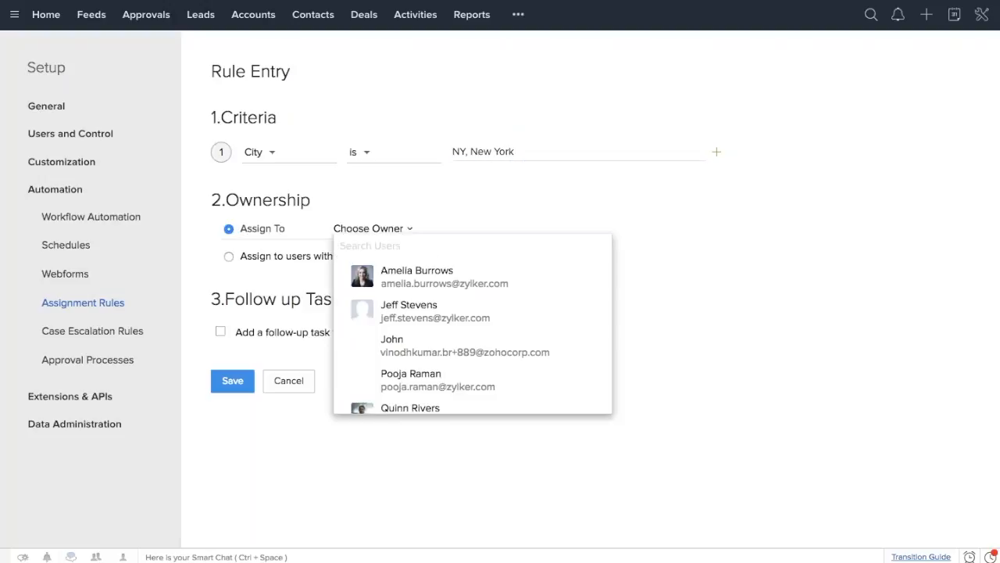
{"action": "left_click", "coordinate": [414, 277]}
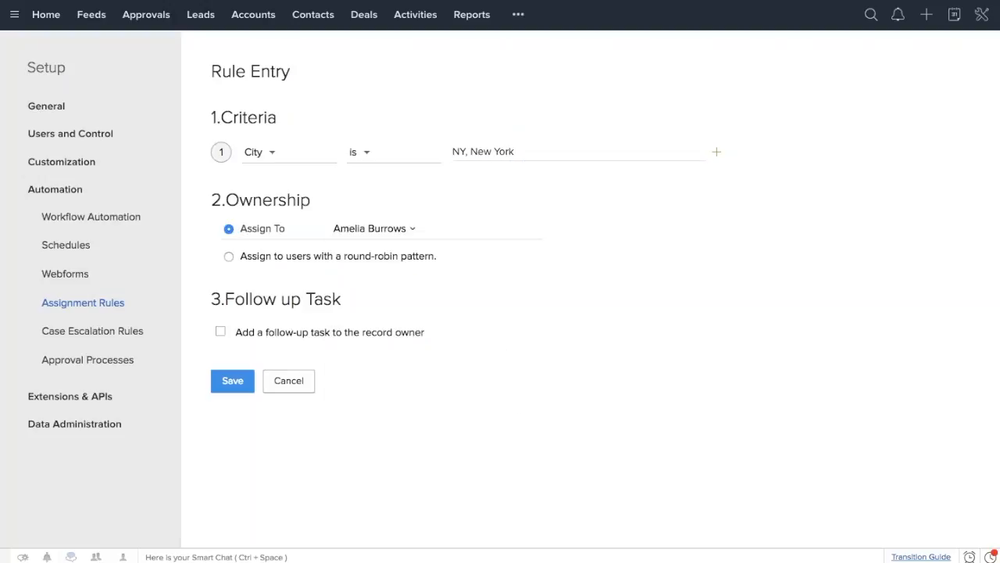
{"action": "left_click", "coordinate": [220, 331]}
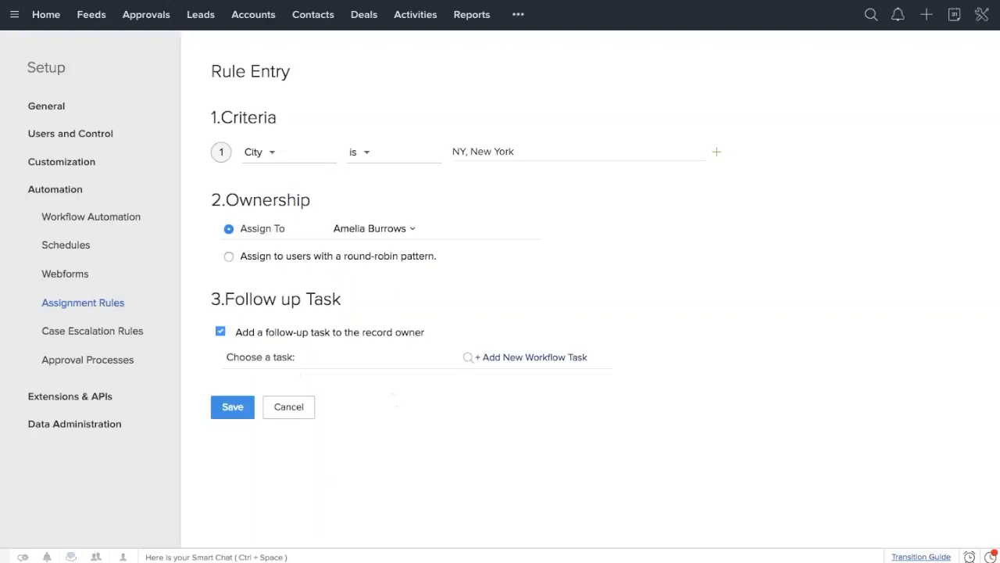
{"action": "left_click", "coordinate": [220, 331]}
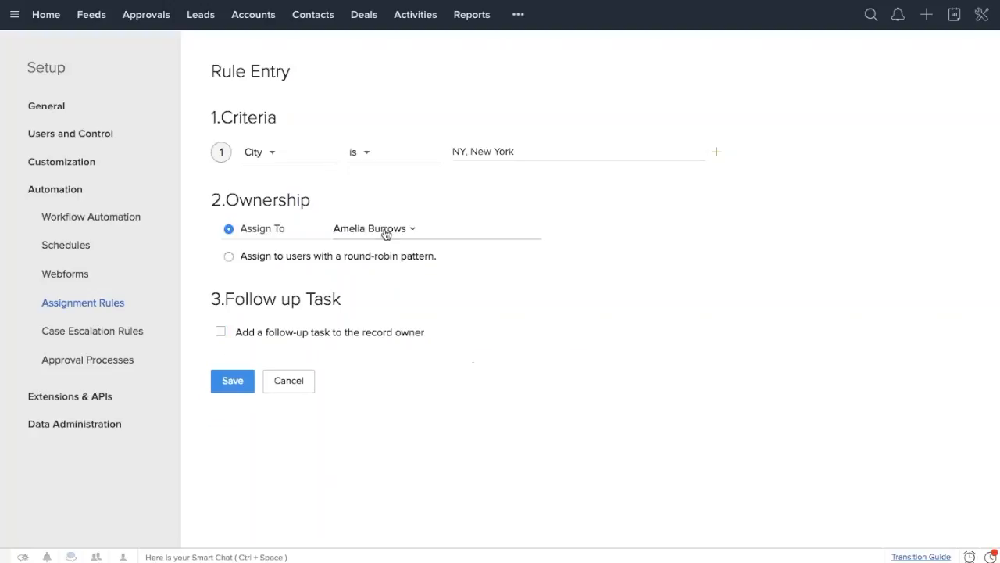
{"action": "left_click", "coordinate": [232, 382]}
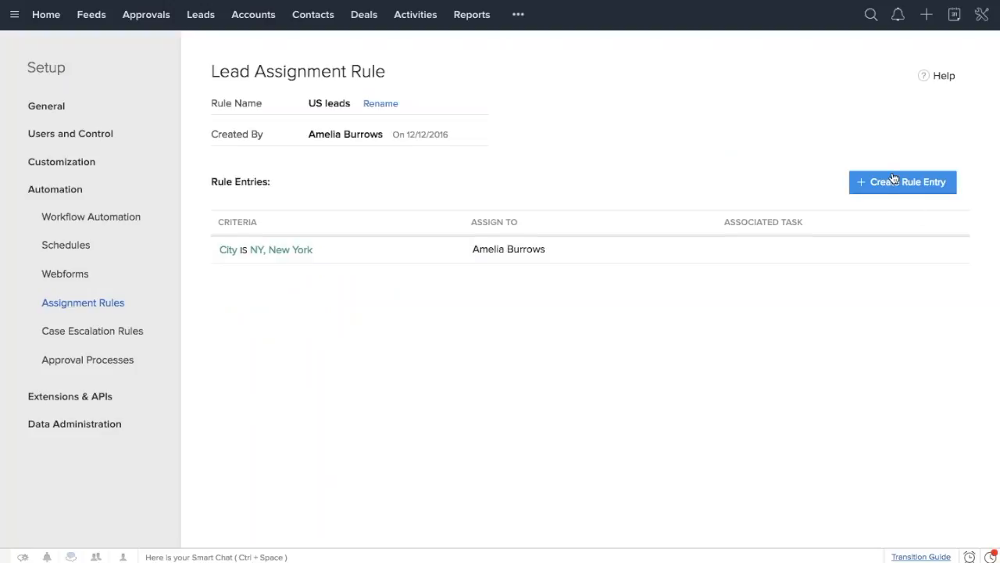
- Create a second rule entry that assigns leads whose City is chicago to the third user in the owner list
{"action": "left_click", "coordinate": [885, 188]}
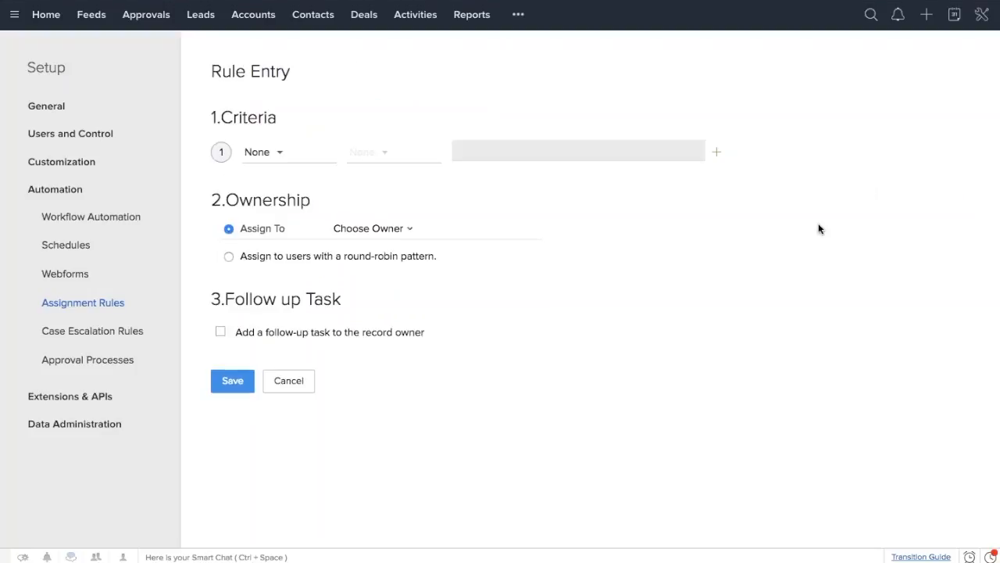
{"action": "left_click", "coordinate": [266, 153]}
{"action": "type", "text": "city"}
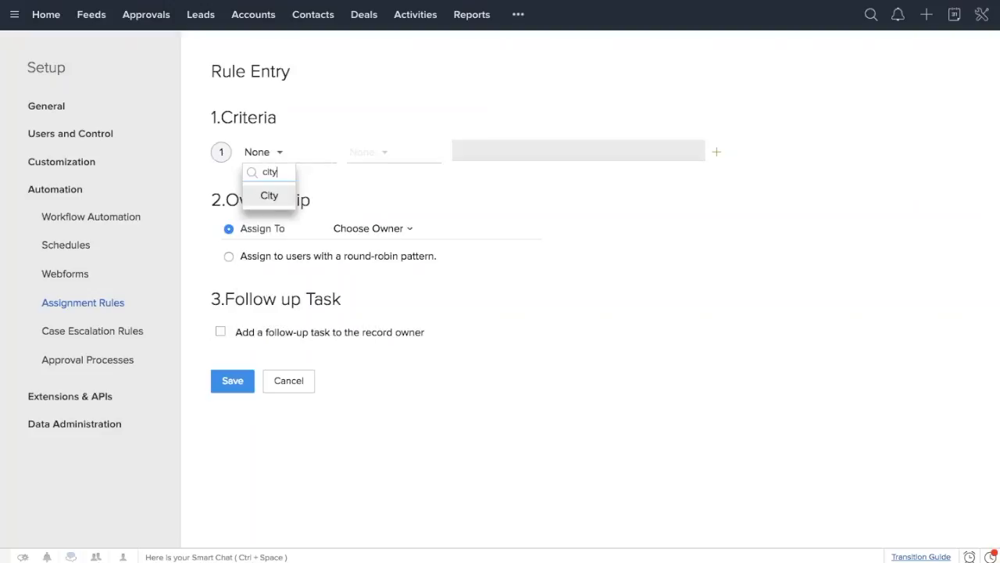
{"action": "left_click", "coordinate": [269, 195]}
{"action": "left_click", "coordinate": [369, 153]}
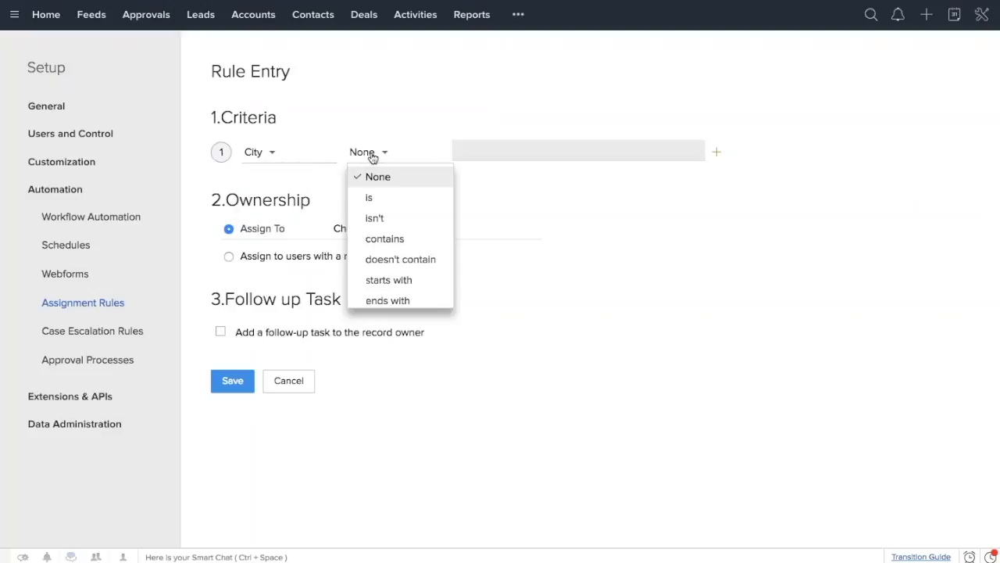
{"action": "left_click", "coordinate": [372, 197]}
{"action": "left_click", "coordinate": [549, 151]}
{"action": "type", "text": "chicago"}
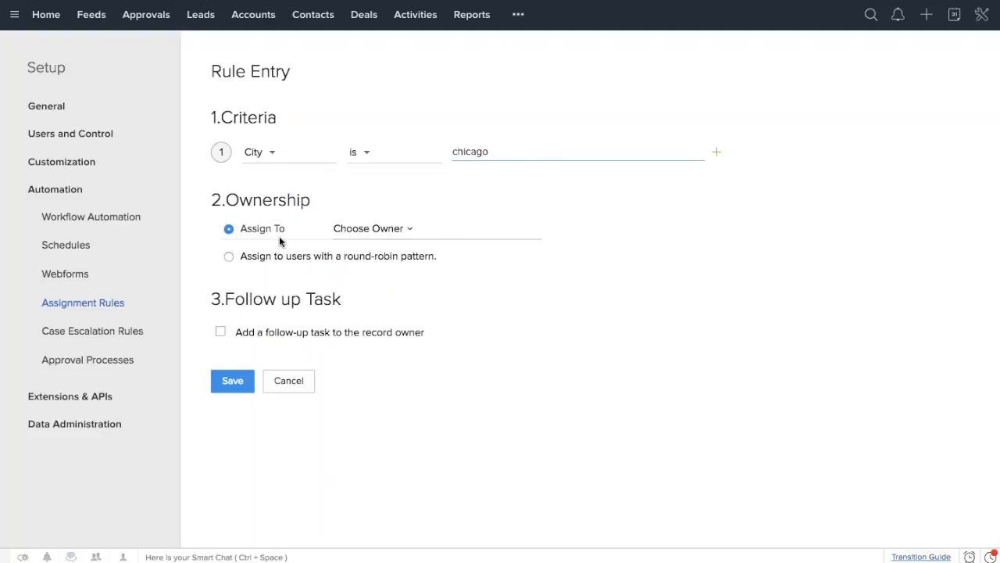
{"action": "left_click", "coordinate": [393, 230]}
{"action": "left_click", "coordinate": [438, 345]}
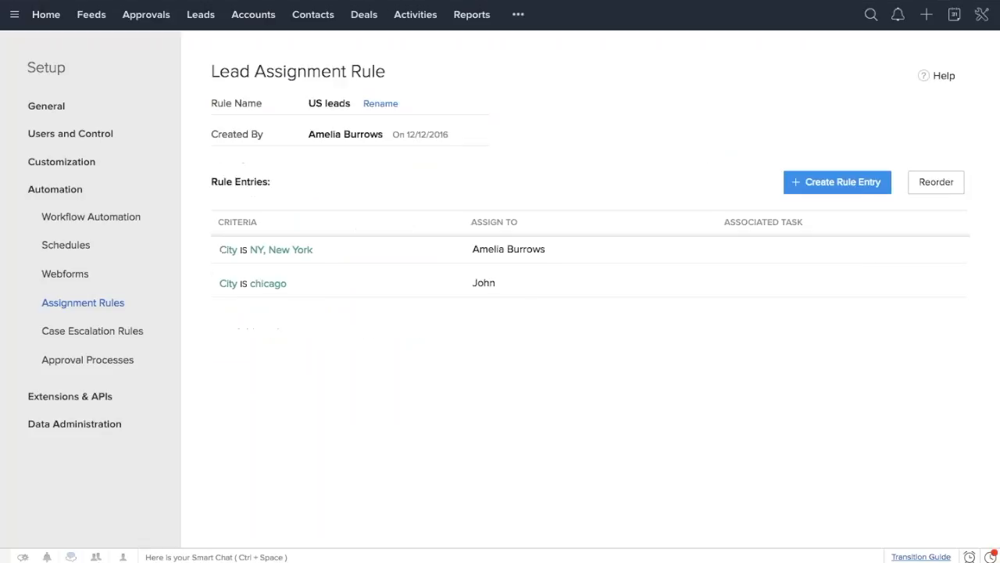
{"action": "left_click", "coordinate": [831, 188]}
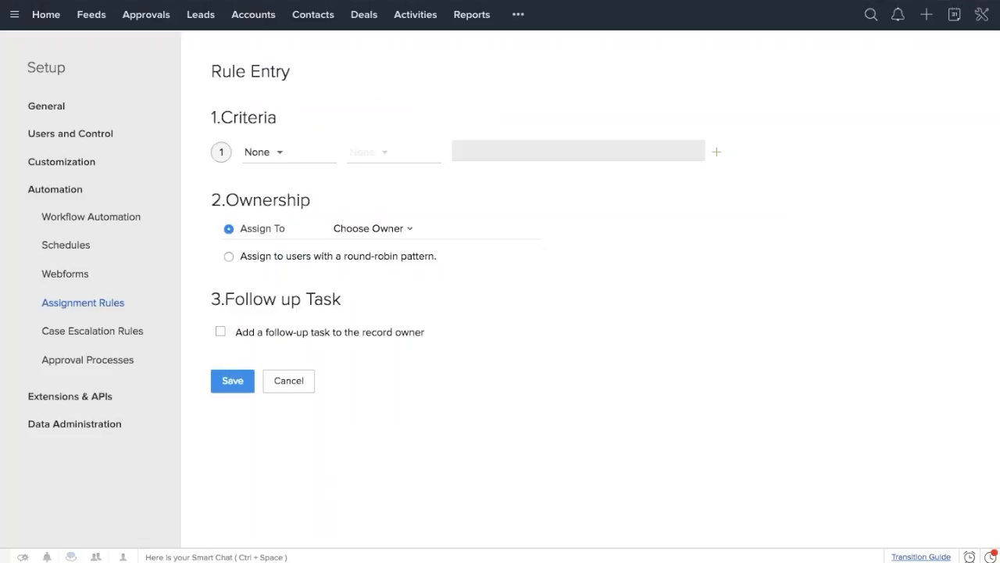
{"action": "left_click", "coordinate": [406, 230]}
{"action": "scroll", "coordinate": [473, 316], "scroll_direction": "down", "scroll_amount": 1}
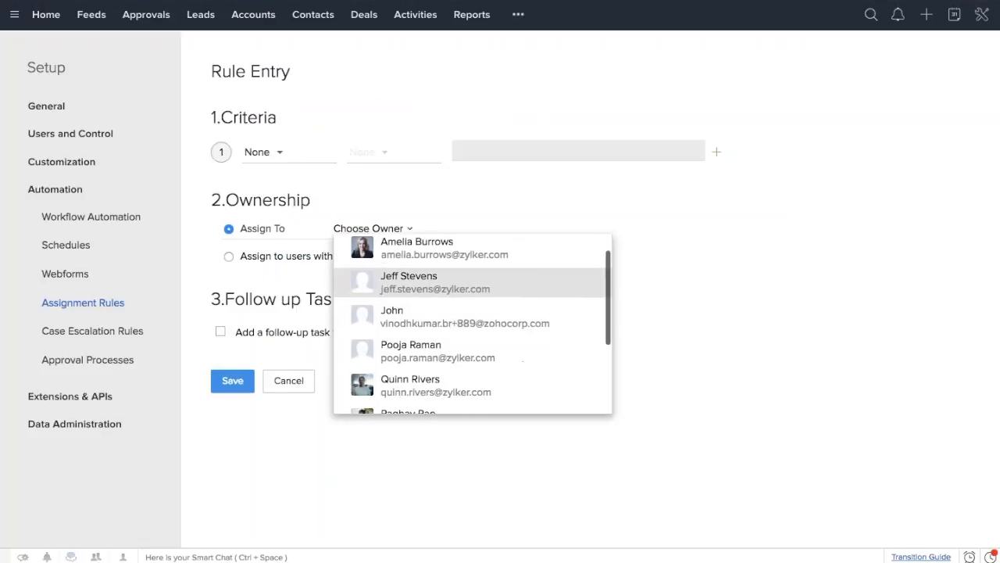
{"action": "left_click", "coordinate": [422, 282]}
{"action": "left_click", "coordinate": [278, 153]}
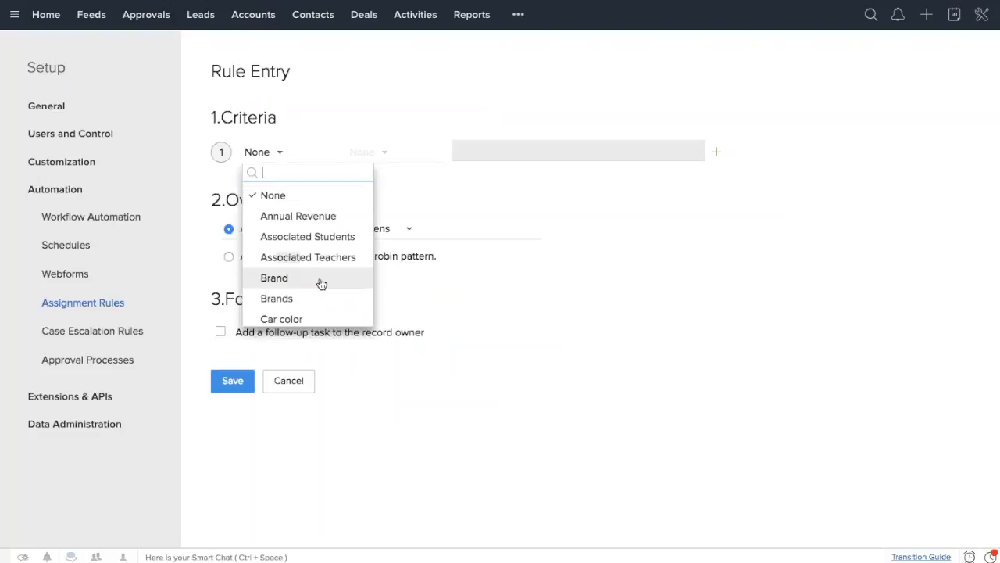
{"action": "scroll", "coordinate": [319, 285], "scroll_direction": "down", "scroll_amount": 3}
{"action": "left_click", "coordinate": [301, 382]}
{"action": "left_click", "coordinate": [302, 382]}
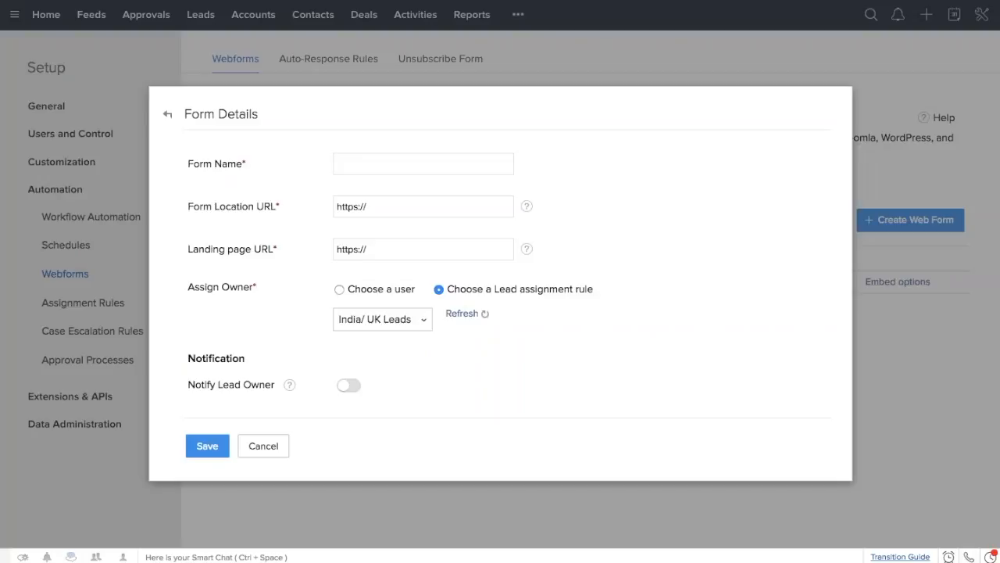
- Cancel the form details to discard the unsaved web form and return to the webforms list
{"action": "left_click", "coordinate": [263, 445]}
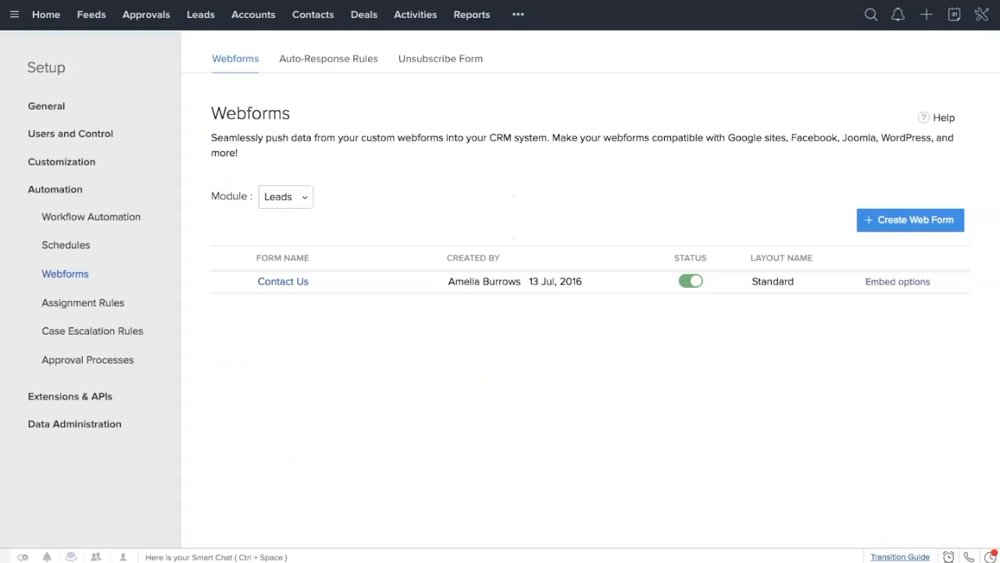
- Open the Contact Us web form's details and save it with India/ UK Leads as the lead assignment rule
{"action": "left_click", "coordinate": [293, 283]}
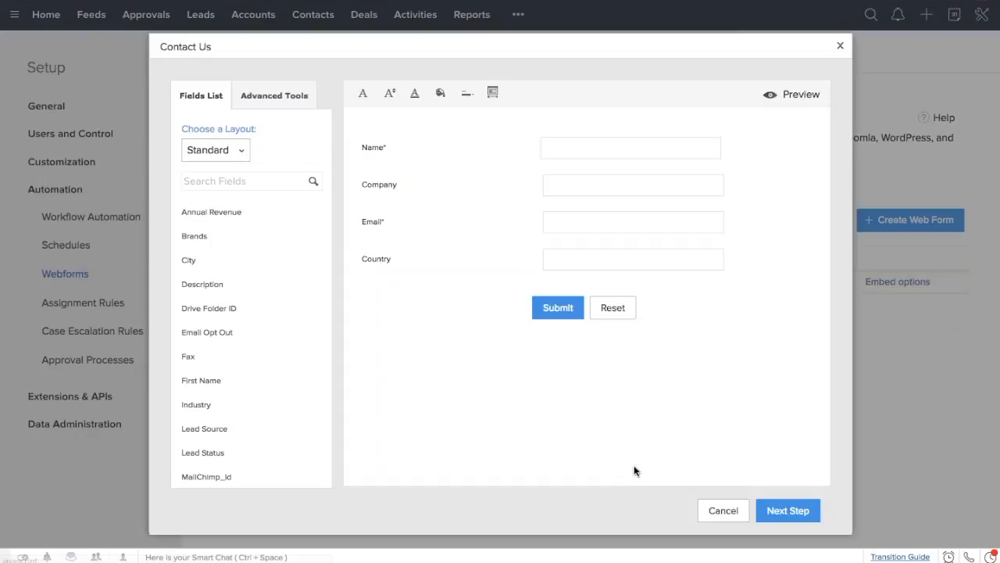
{"action": "left_click", "coordinate": [778, 511]}
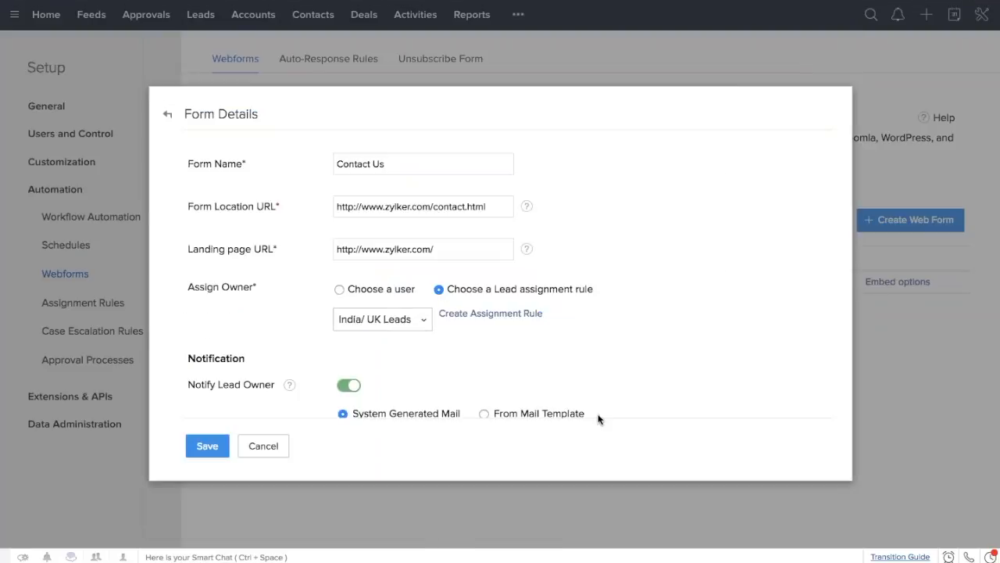
{"action": "left_click", "coordinate": [393, 327]}
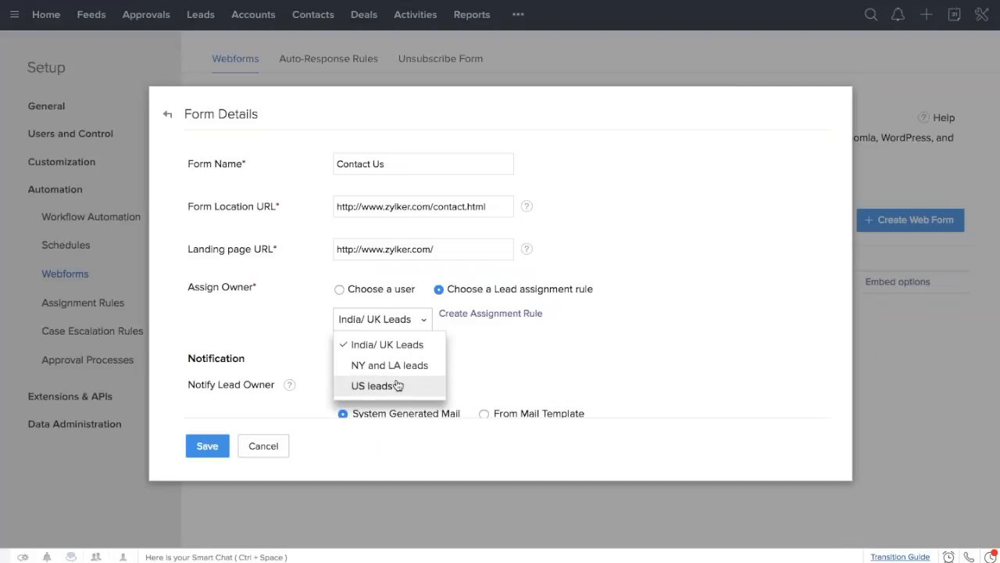
{"action": "left_click", "coordinate": [400, 352]}
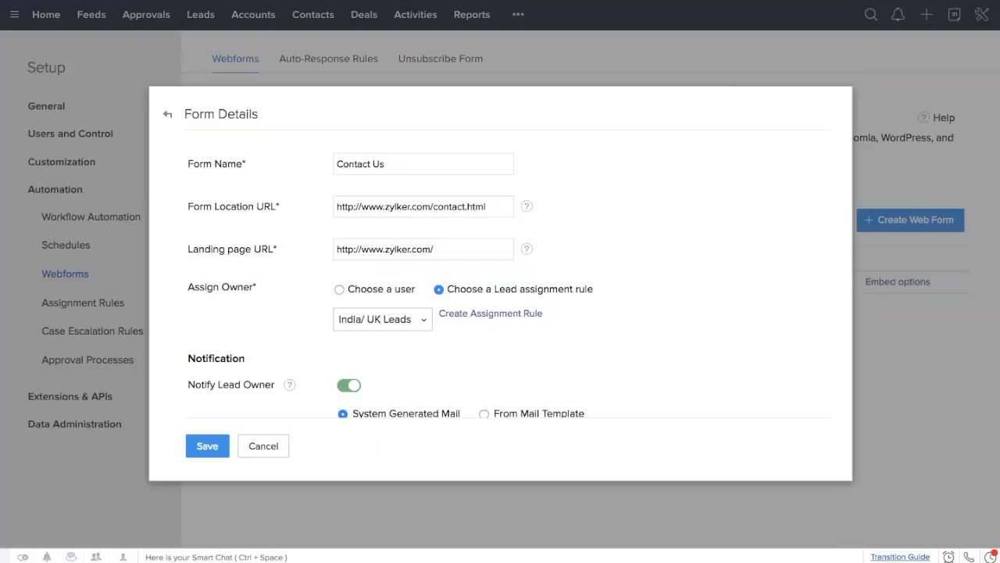
{"action": "left_click", "coordinate": [214, 446]}
- Copy the entire source code of the Contact Us web form and close its embed options
{"action": "left_click", "coordinate": [407, 320]}
{"action": "left_click", "coordinate": [406, 320]}
{"action": "scroll", "coordinate": [407, 321], "scroll_direction": "down", "scroll_amount": 4}
{"action": "scroll", "coordinate": [335, 308], "scroll_direction": "down", "scroll_amount": 3}
{"action": "key", "text": "super+a"}
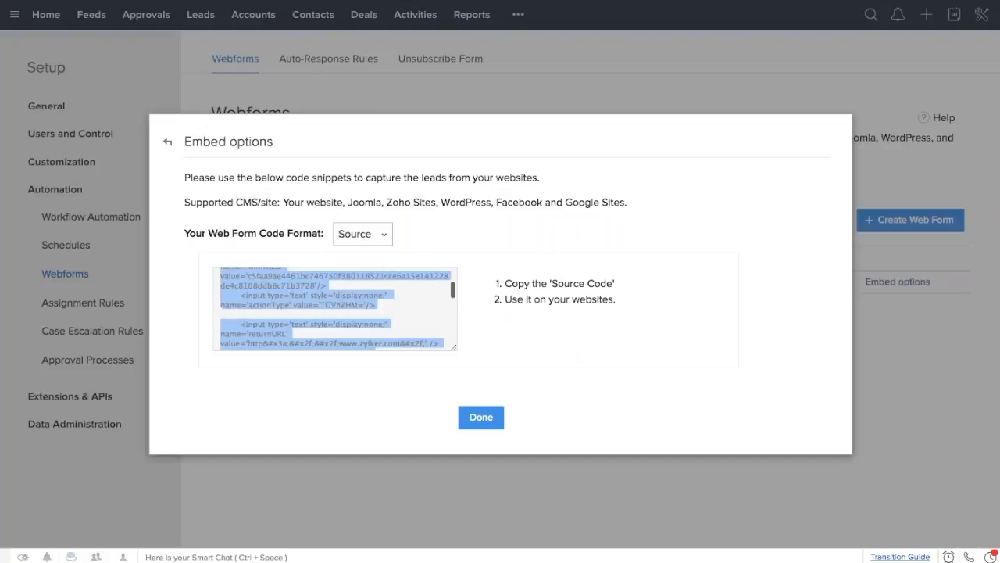
{"action": "right_click", "coordinate": [359, 312]}
{"action": "left_click", "coordinate": [383, 341]}
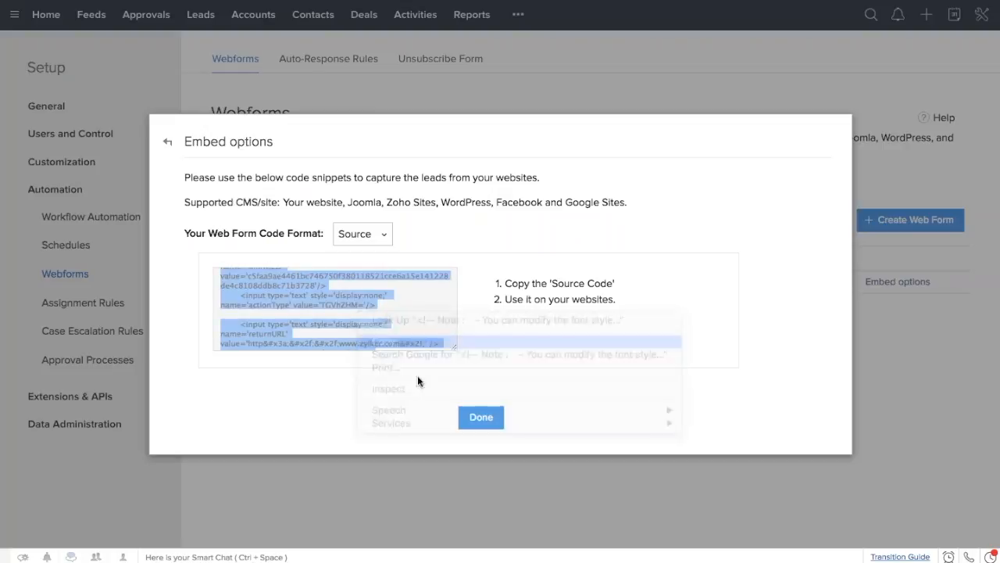
{"action": "left_click", "coordinate": [479, 416]}
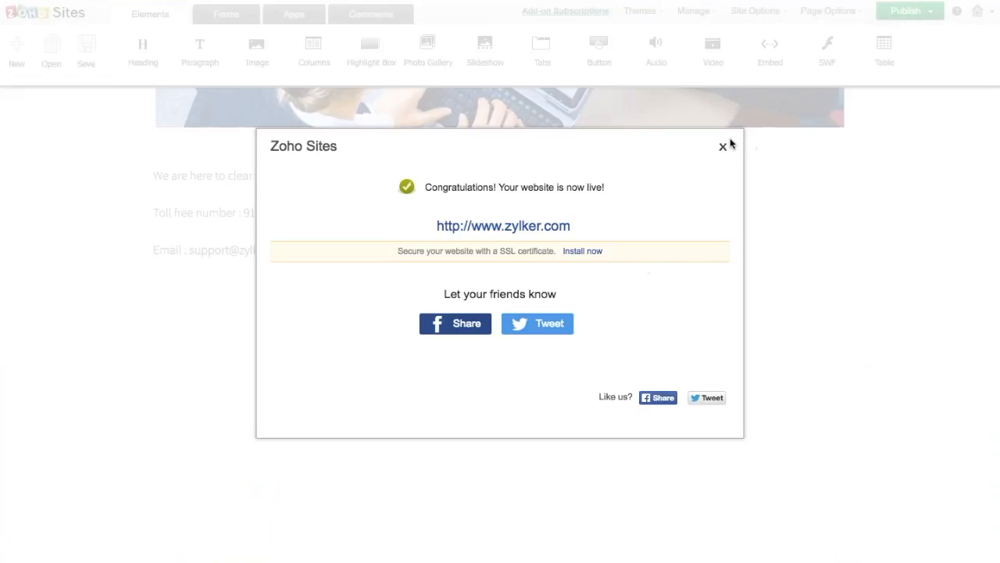
- In Zoho Sites, dismiss the publish confirmation and look over the Contact page from its header to the embedded code block
{"action": "left_click", "coordinate": [723, 146]}
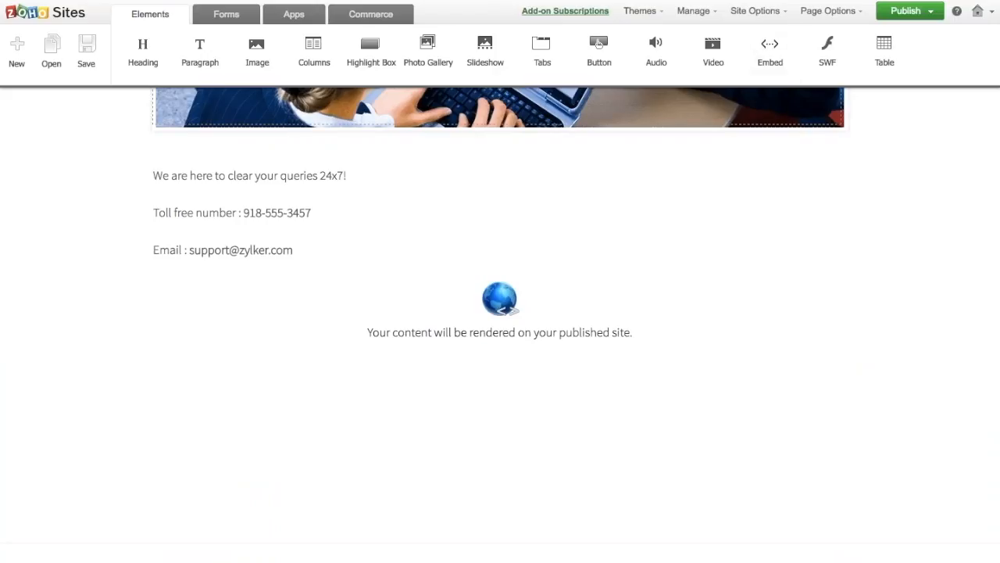
{"action": "scroll", "coordinate": [694, 196], "scroll_direction": "up", "scroll_amount": 3}
{"action": "scroll", "coordinate": [693, 195], "scroll_direction": "up", "scroll_amount": 2}
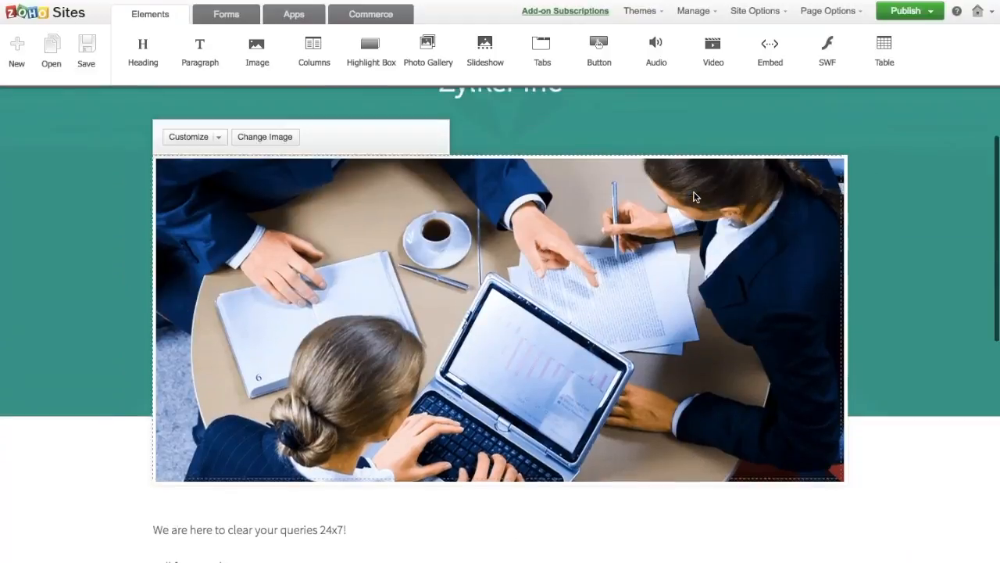
{"action": "scroll", "coordinate": [352, 391], "scroll_direction": "down", "scroll_amount": 3}
{"action": "scroll", "coordinate": [453, 349], "scroll_direction": "down", "scroll_amount": 2}
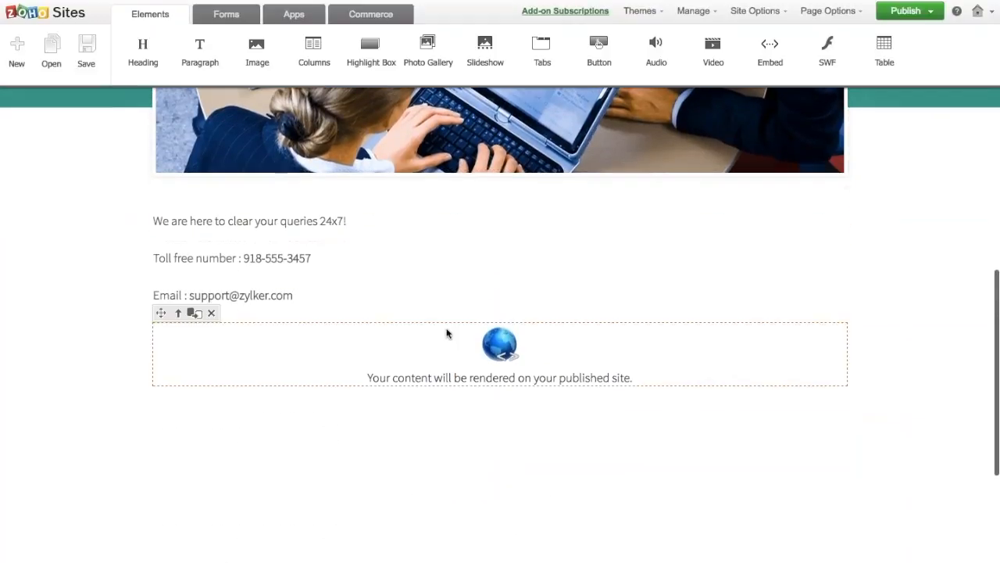
{"action": "scroll", "coordinate": [446, 331], "scroll_direction": "up", "scroll_amount": 8}
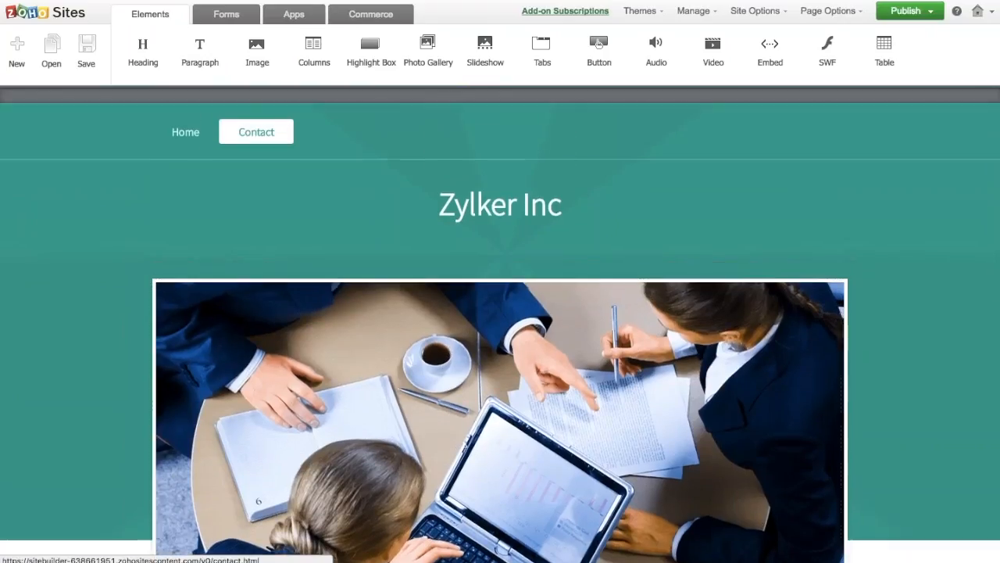
{"action": "scroll", "coordinate": [282, 321], "scroll_direction": "down", "scroll_amount": 9}
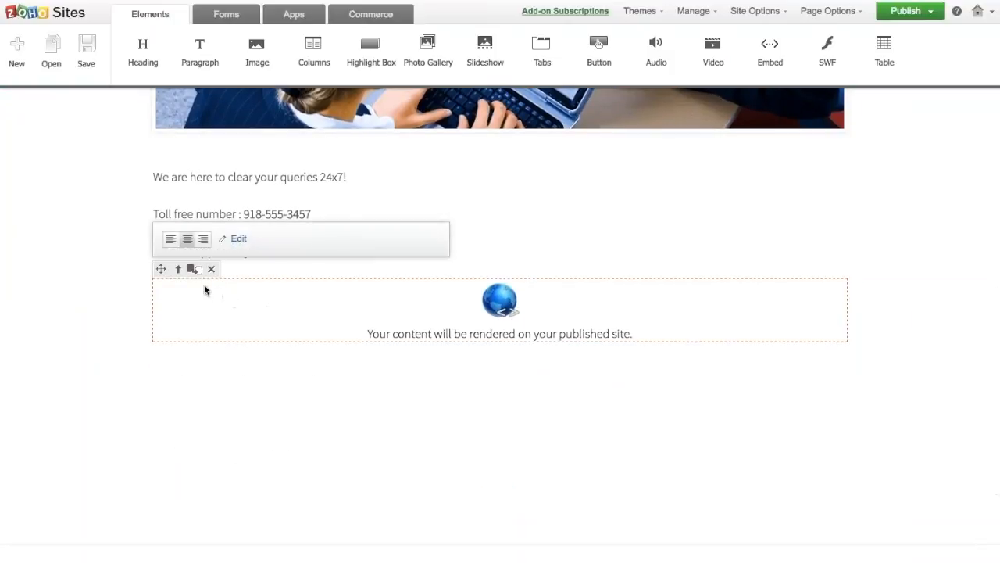
- Replace all the code in the Contact page's code snippet with the copied web form source code and confirm it
{"action": "left_click", "coordinate": [236, 239]}
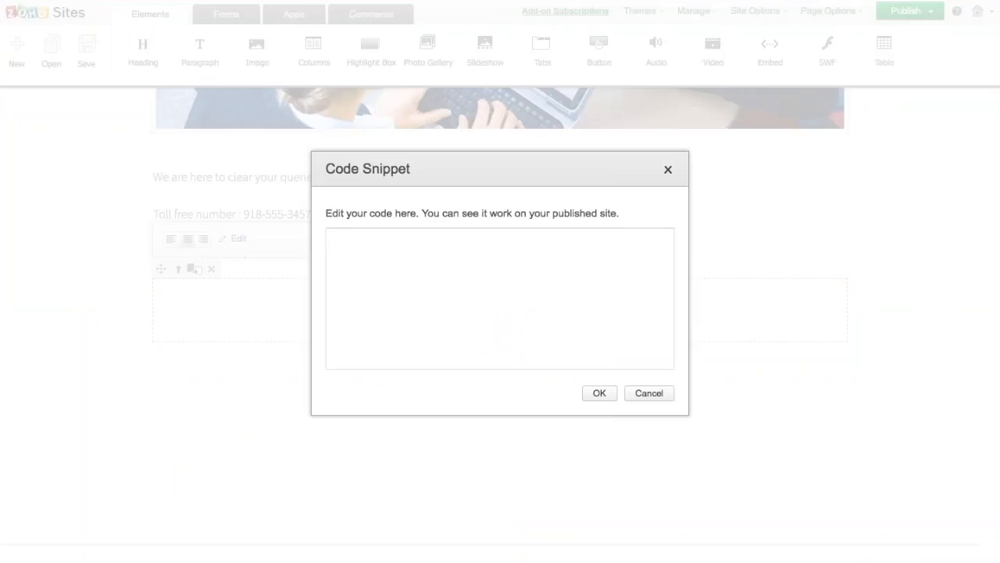
{"action": "key", "text": "ctrl+a"}
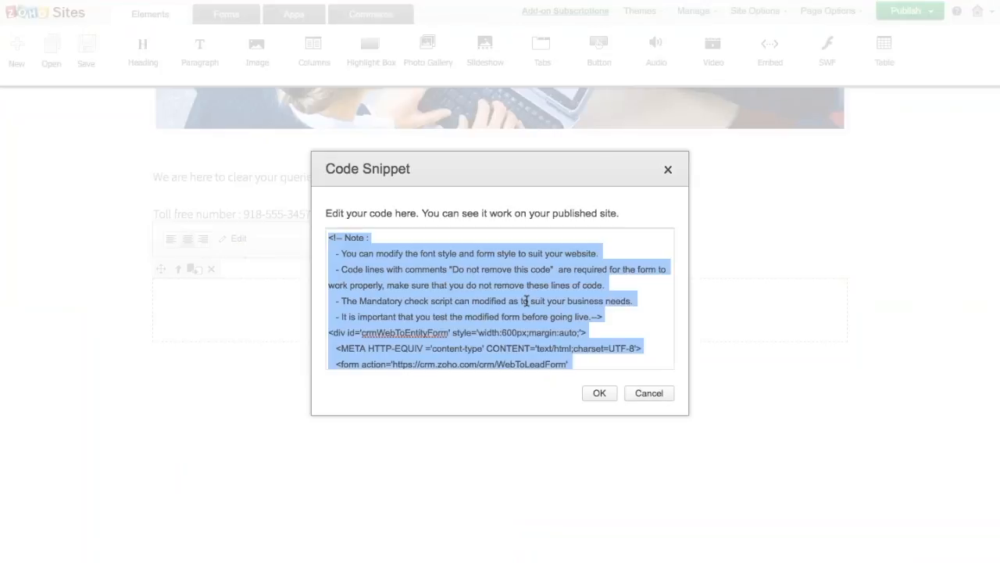
{"action": "key", "text": "Delete"}
{"action": "key", "text": "ctrl+v"}
{"action": "scroll", "coordinate": [527, 321], "scroll_direction": "up", "scroll_amount": 10}
{"action": "scroll", "coordinate": [471, 281], "scroll_direction": "up", "scroll_amount": 10}
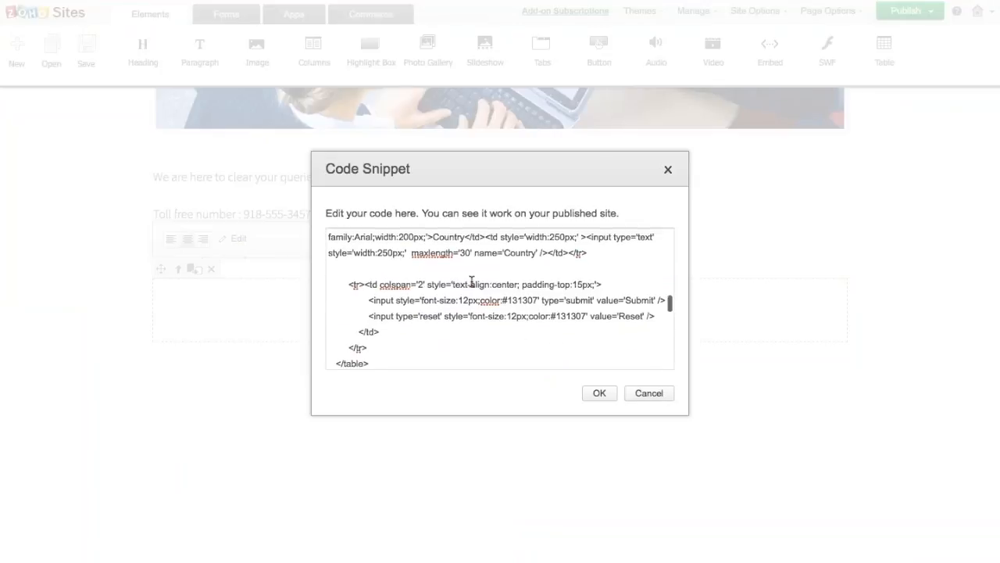
{"action": "scroll", "coordinate": [471, 281], "scroll_direction": "up", "scroll_amount": 10}
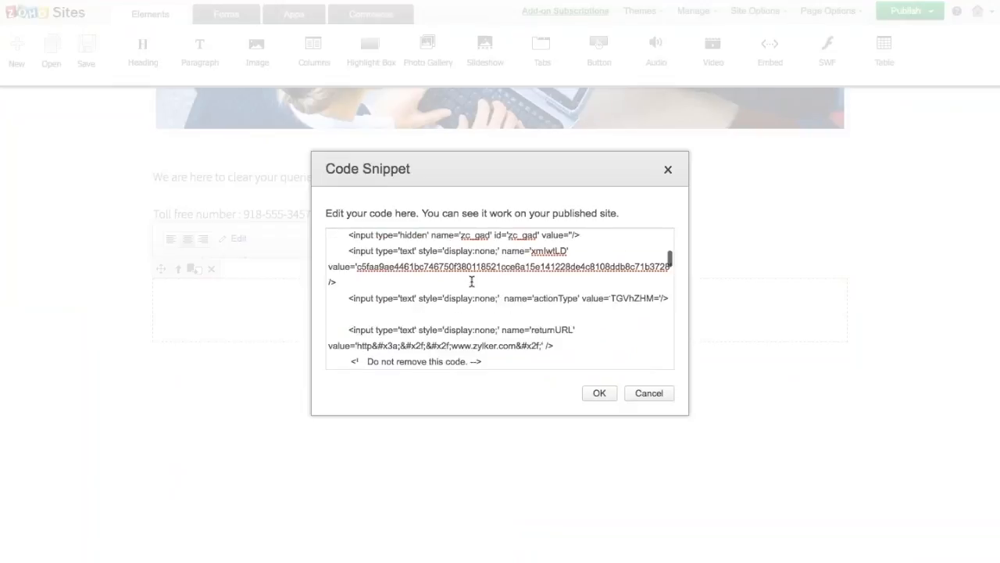
{"action": "scroll", "coordinate": [471, 281], "scroll_direction": "down", "scroll_amount": 5}
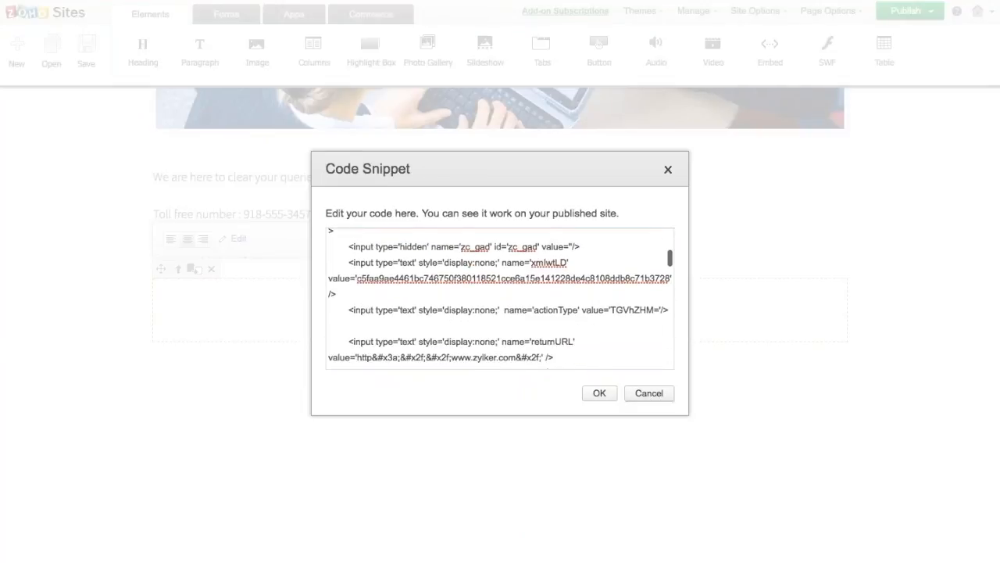
{"action": "left_click", "coordinate": [600, 393]}
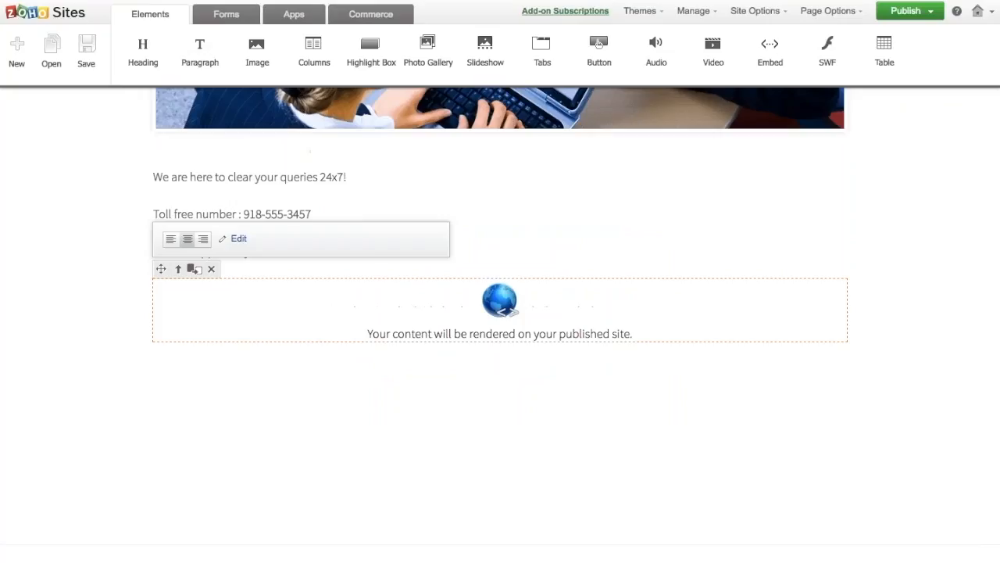
- View the site's Contact page and submit the Contact Us form with company Zillum Inc and country India
{"action": "left_click", "coordinate": [908, 11]}
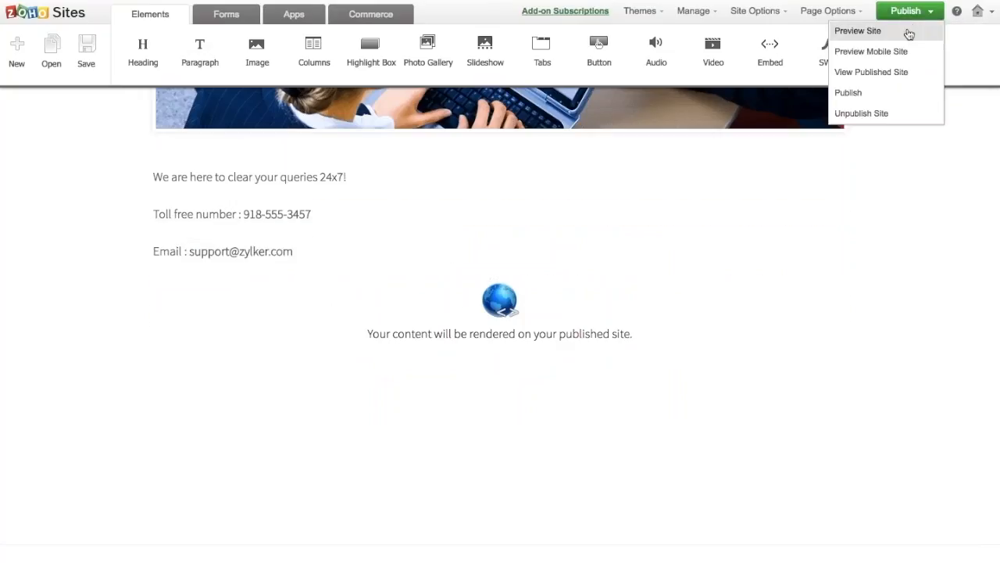
{"action": "left_click", "coordinate": [909, 34]}
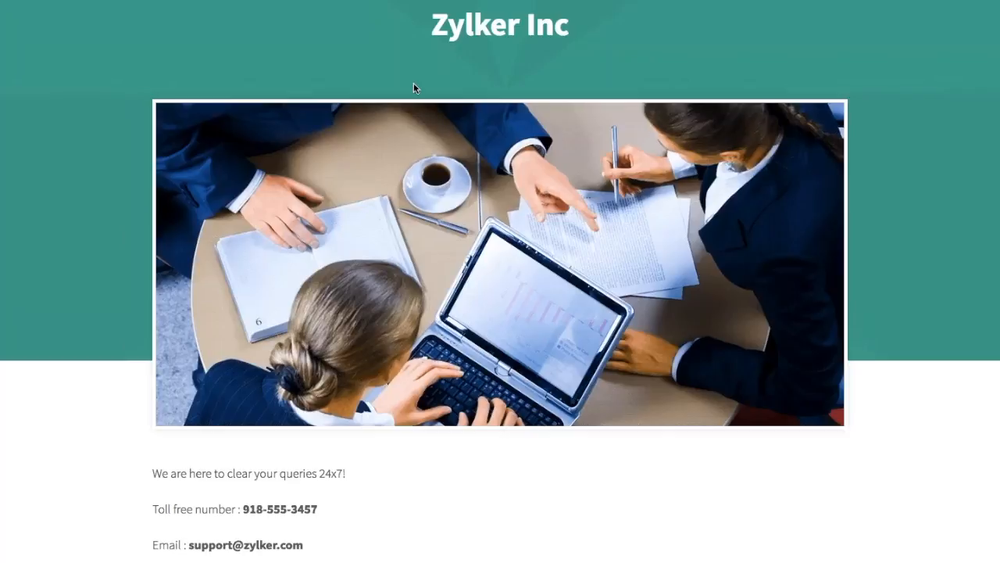
{"action": "scroll", "coordinate": [372, 93], "scroll_direction": "up", "scroll_amount": 2}
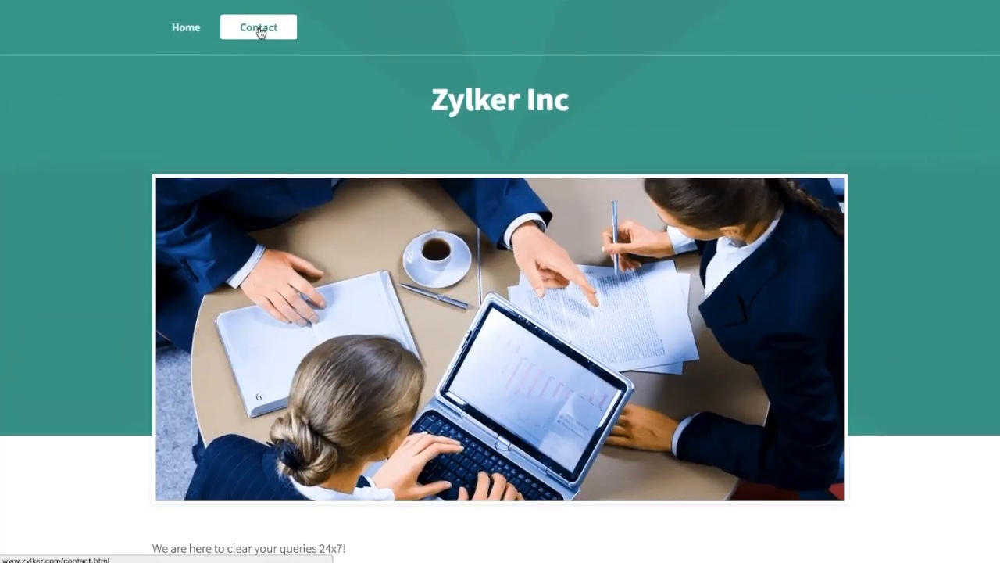
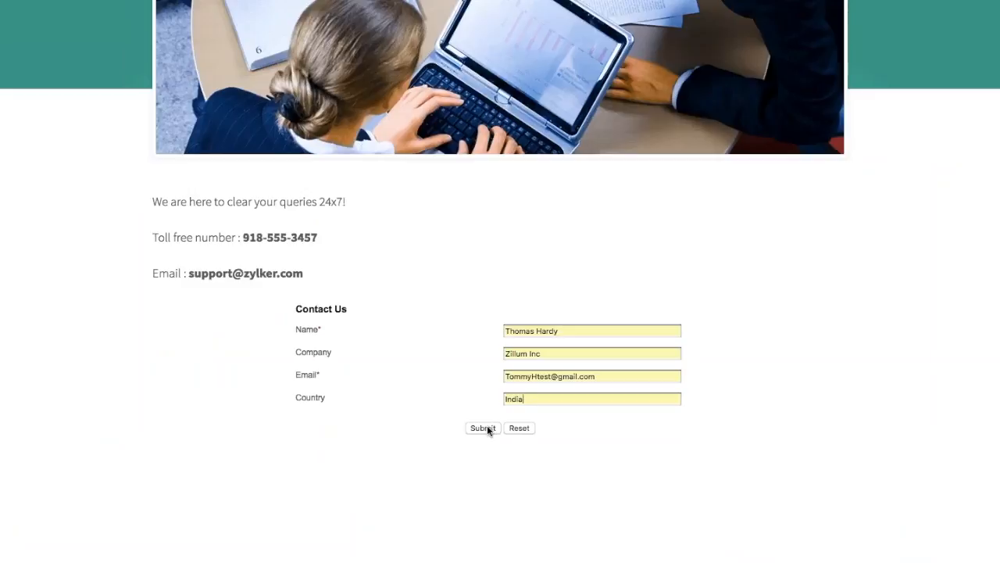
{"action": "left_click", "coordinate": [483, 427]}
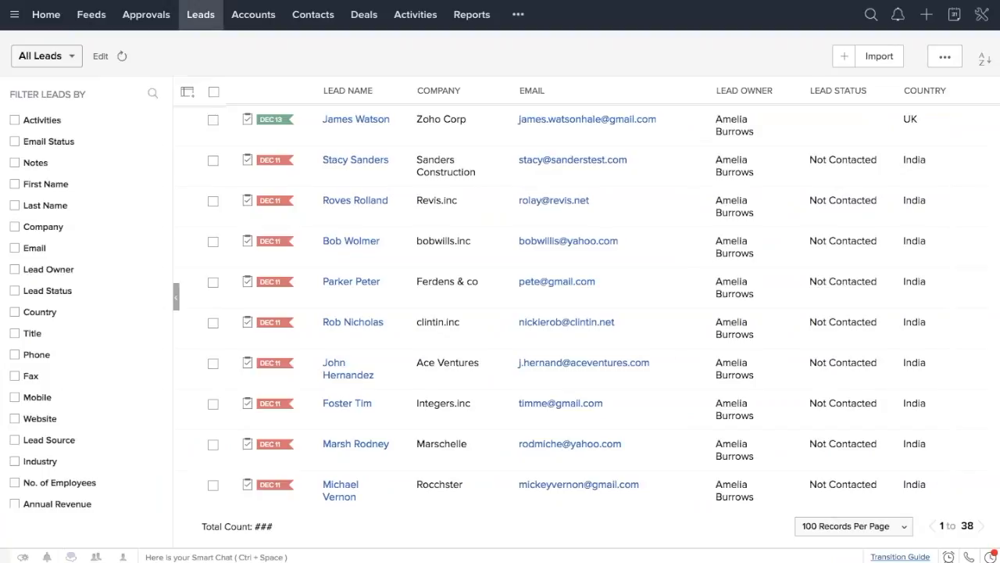
- Refresh the CRM's All Leads list and check the lead owner of the new Zillum Inc lead
{"action": "left_click", "coordinate": [123, 58]}
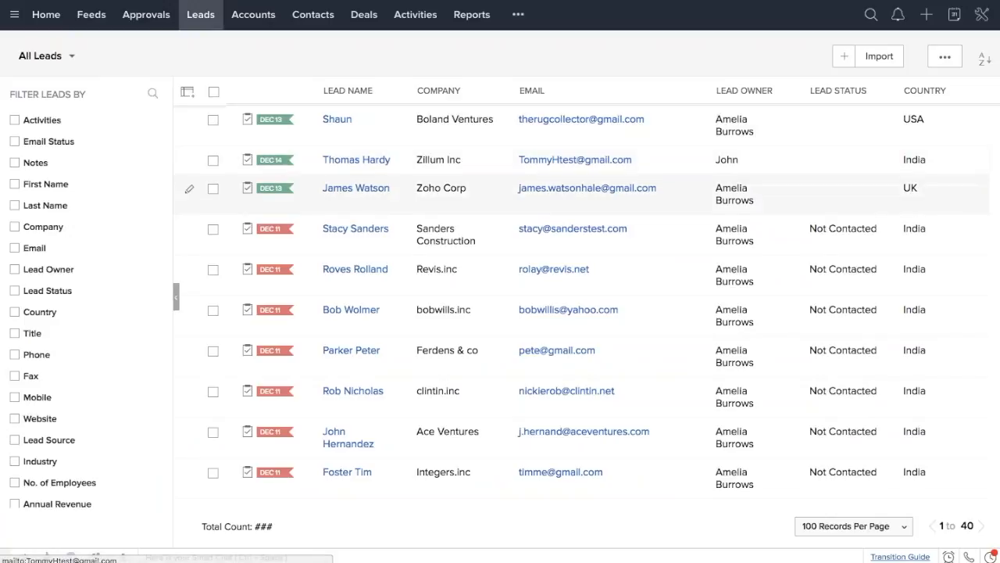
{"action": "left_click_drag", "start_coordinate": [751, 161], "coordinate": [713, 160]}
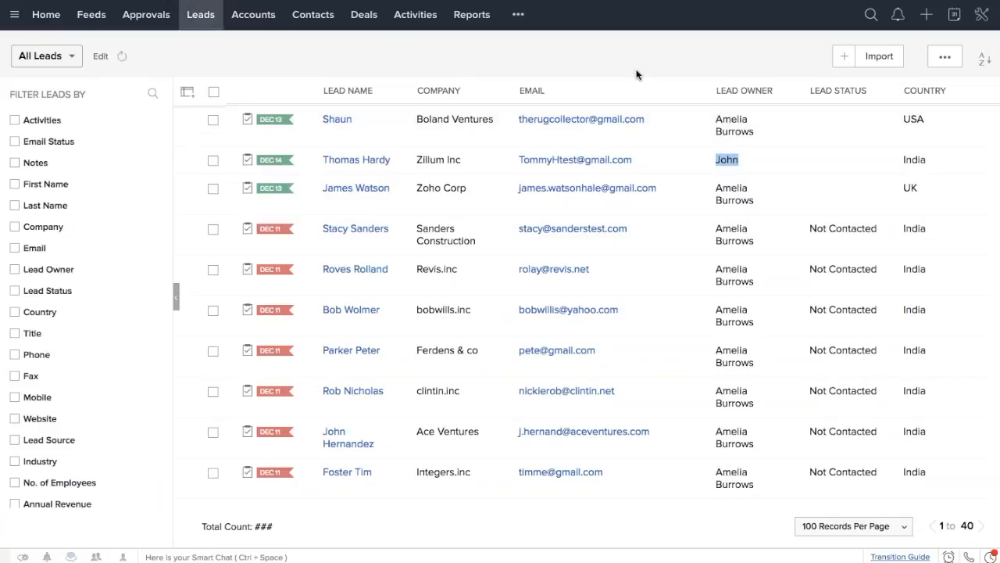
{"action": "scroll", "coordinate": [711, 176], "scroll_direction": "down", "scroll_amount": 1}
{"action": "scroll", "coordinate": [710, 173], "scroll_direction": "down", "scroll_amount": 1}
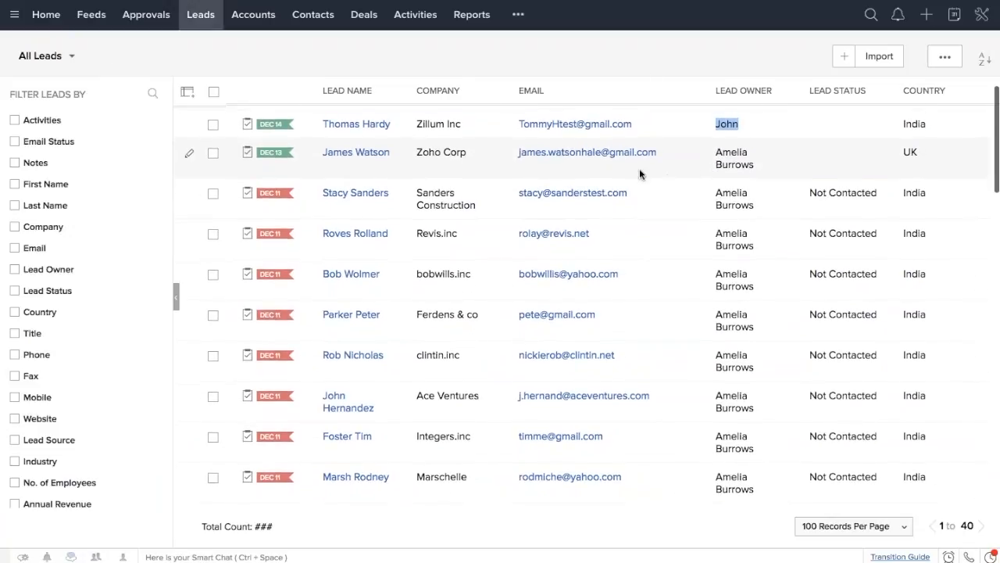
{"action": "scroll", "coordinate": [646, 174], "scroll_direction": "up", "scroll_amount": 1}
{"action": "scroll", "coordinate": [738, 172], "scroll_direction": "down", "scroll_amount": 1}
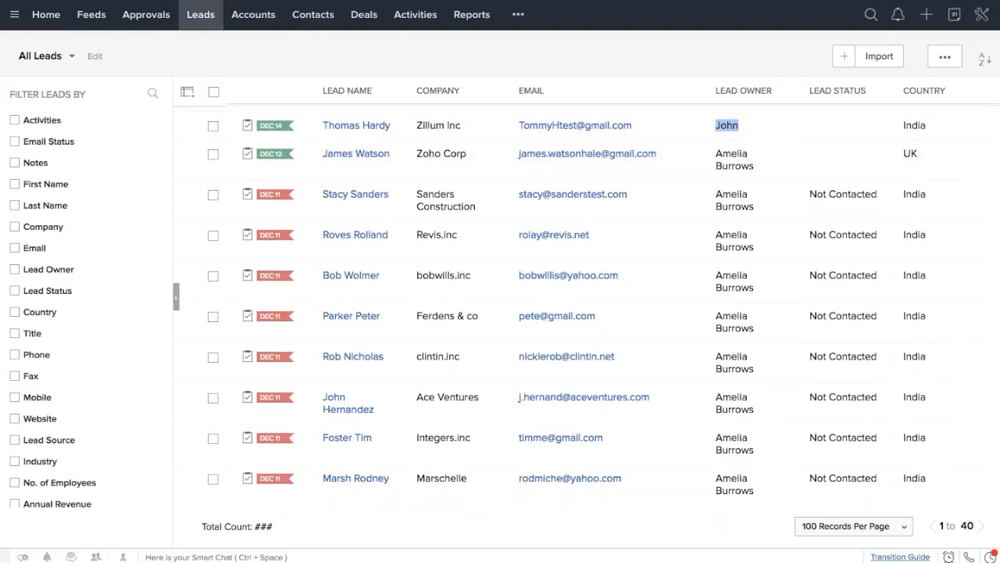
{"action": "left_click_drag", "start_coordinate": [775, 95], "coordinate": [723, 93]}
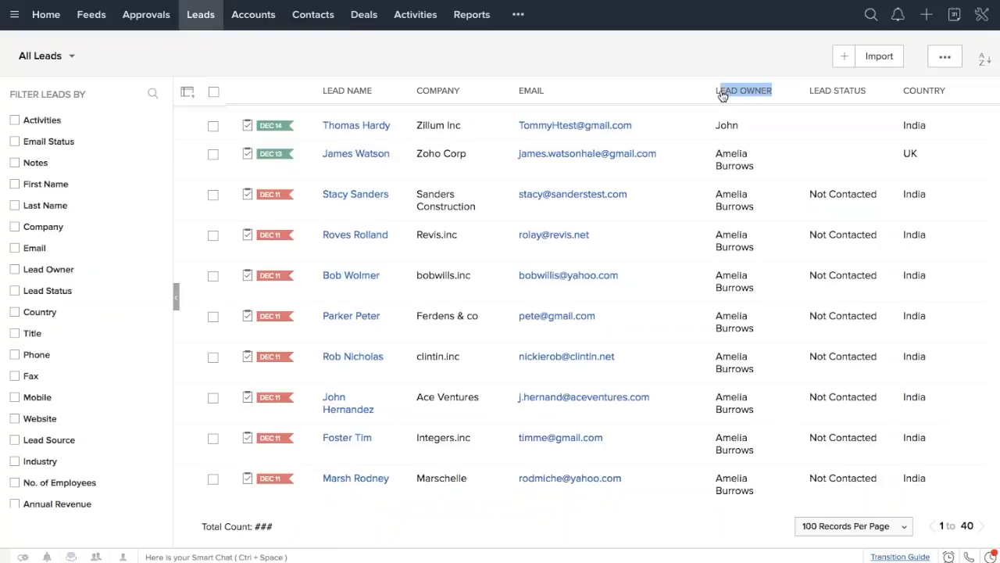
{"action": "left_click", "coordinate": [669, 59]}
- Go to Workflow Automation in the CRM setup and start a new workflow rule for the Leads module
{"action": "left_click", "coordinate": [981, 14]}
{"action": "left_click", "coordinate": [931, 45]}
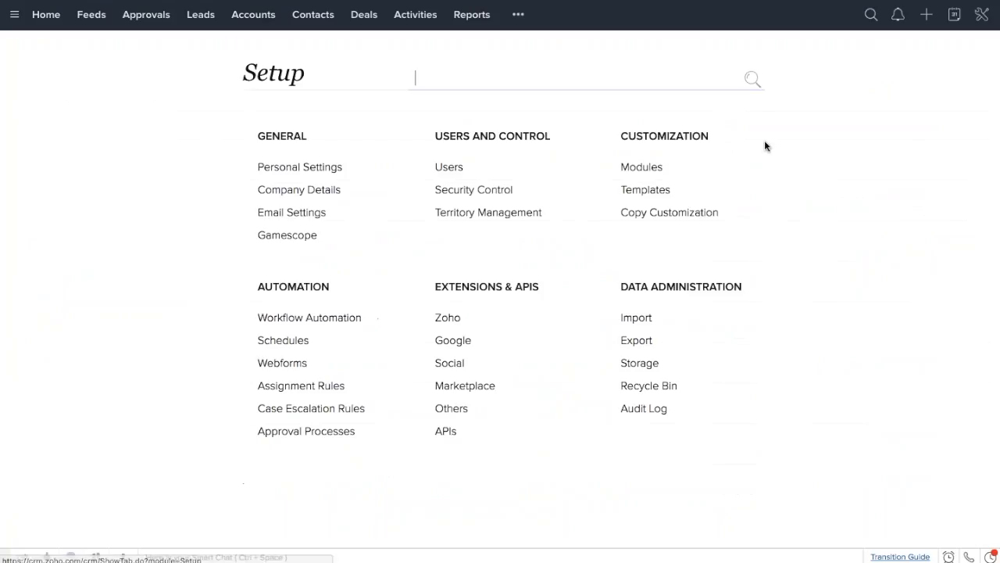
{"action": "left_click", "coordinate": [300, 325]}
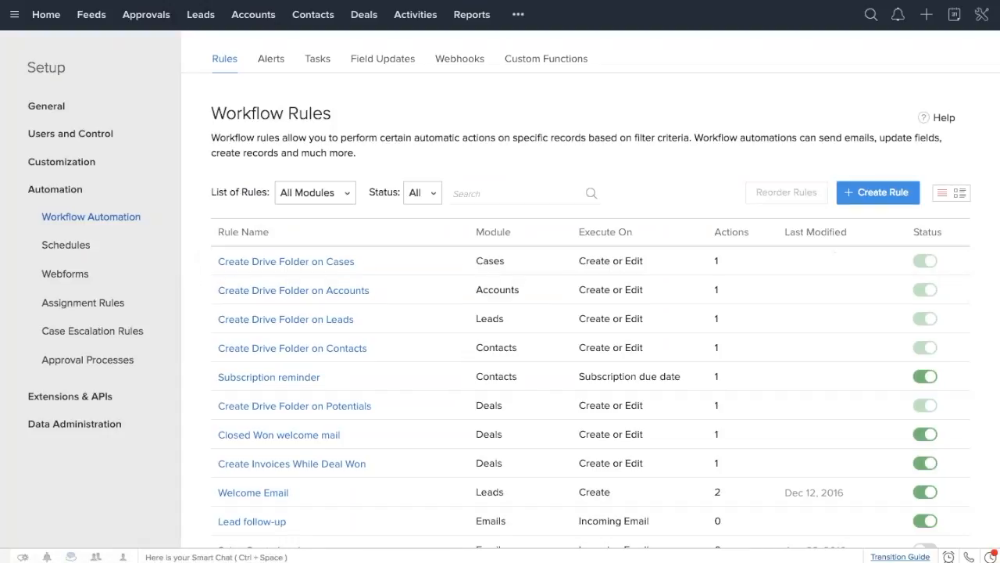
{"action": "left_click", "coordinate": [880, 196]}
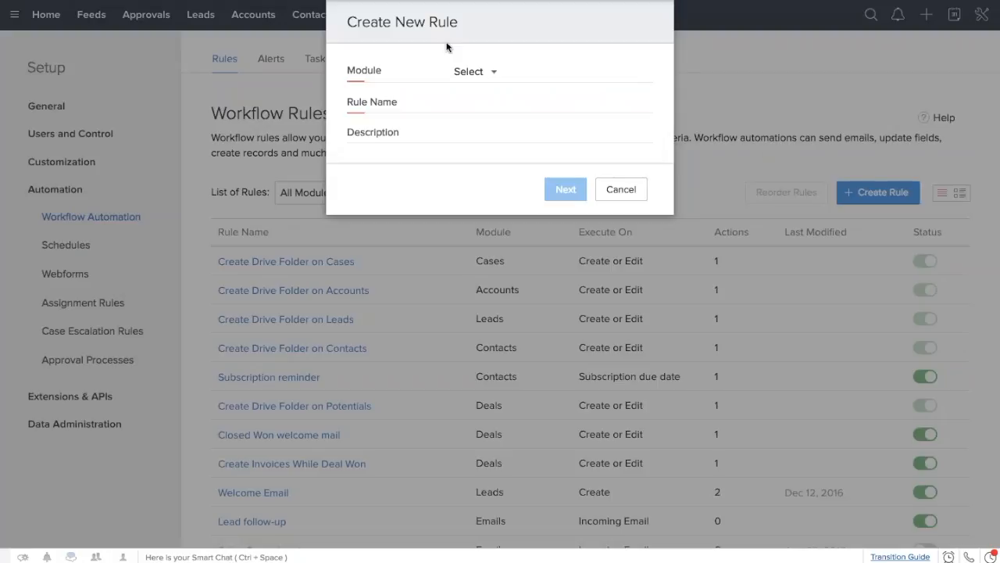
{"action": "left_click", "coordinate": [473, 71]}
{"action": "scroll", "coordinate": [507, 229], "scroll_direction": "down", "scroll_amount": 2}
{"action": "scroll", "coordinate": [507, 229], "scroll_direction": "up", "scroll_amount": 3}
{"action": "left_click", "coordinate": [486, 131]}
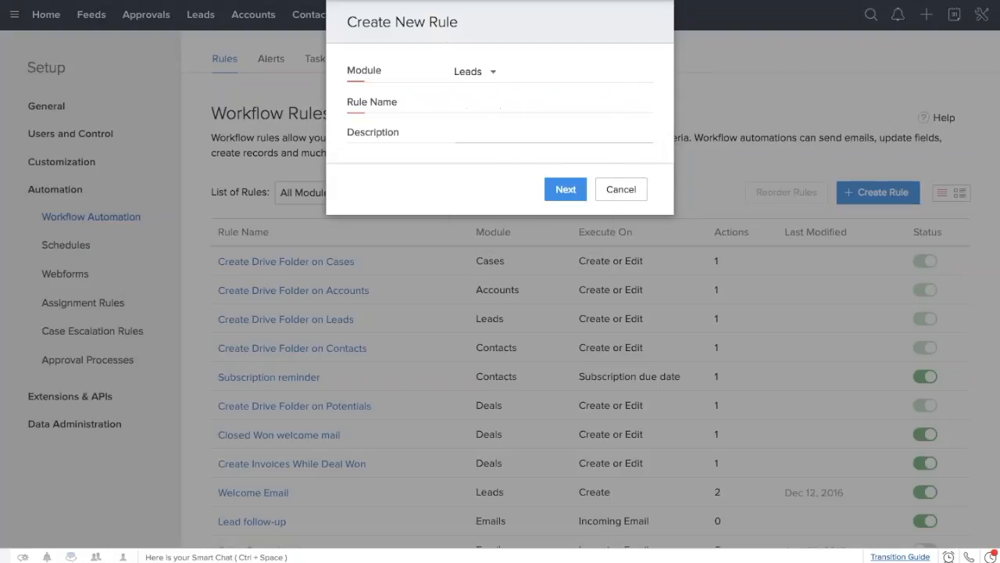
- Name the new Leads rule "Welcome email for Zylker leads", describe it as "Test rule for webinar", and continue to its setup
{"action": "left_click", "coordinate": [484, 104]}
{"action": "type", "text": "Welcome"}
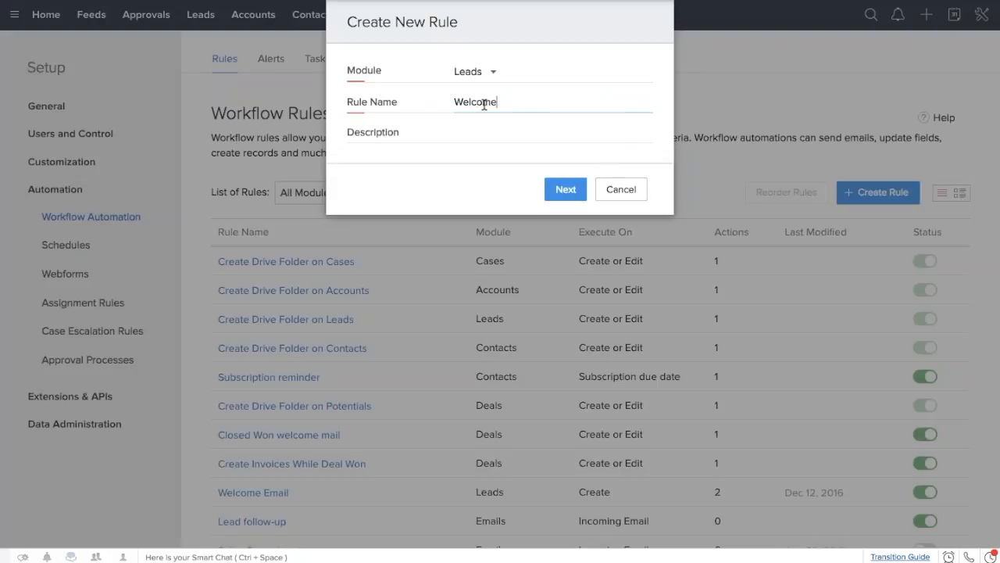
{"action": "type", "text": " email for Zylker leads"}
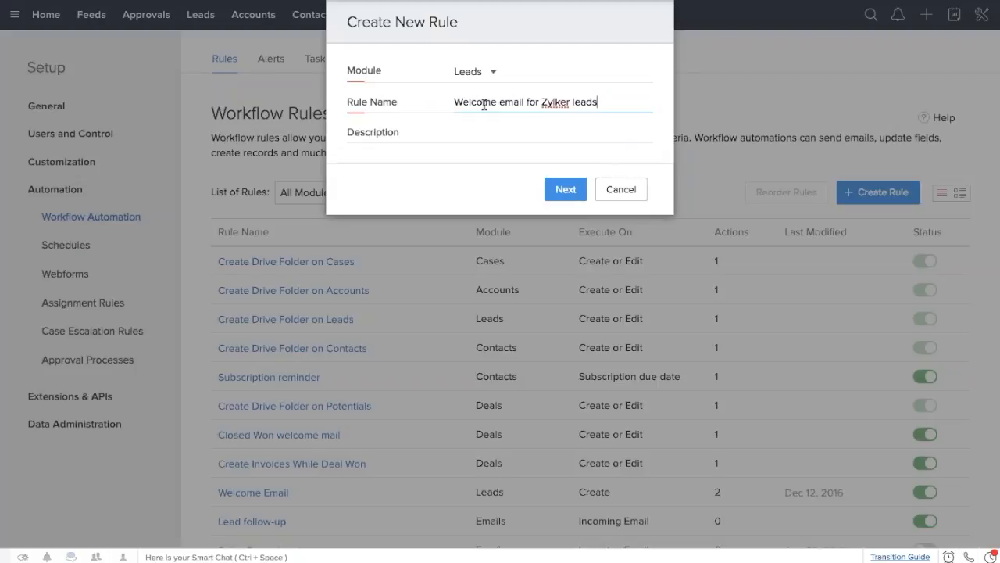
{"action": "key", "text": "Tab"}
{"action": "left_click", "coordinate": [518, 131]}
{"action": "type", "text": "Test rule for we"}
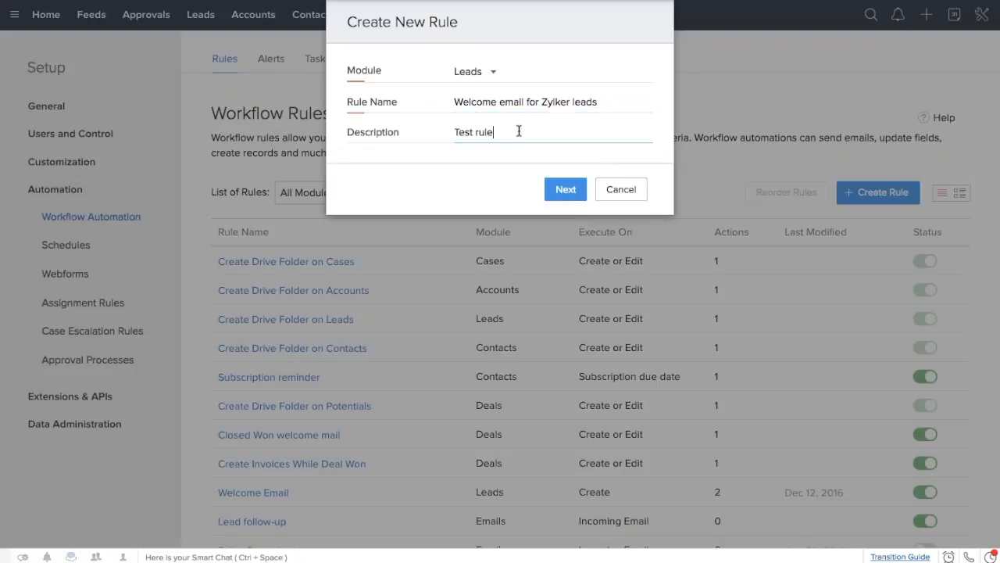
{"action": "type", "text": "binar"}
{"action": "left_click", "coordinate": [566, 189]}
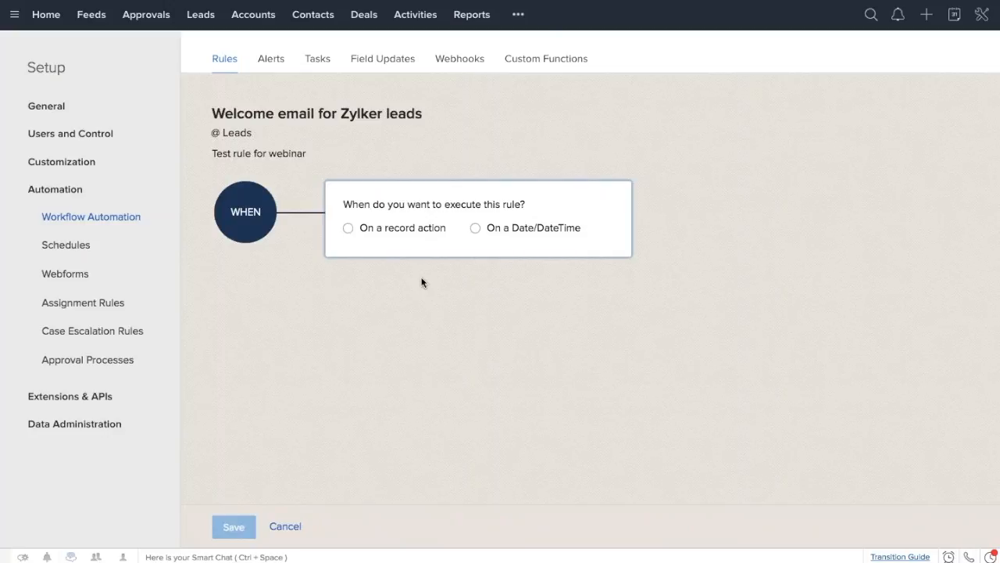
- Set the rule to execute on the Create record action and choose to apply it to all records
{"action": "left_click", "coordinate": [349, 229]}
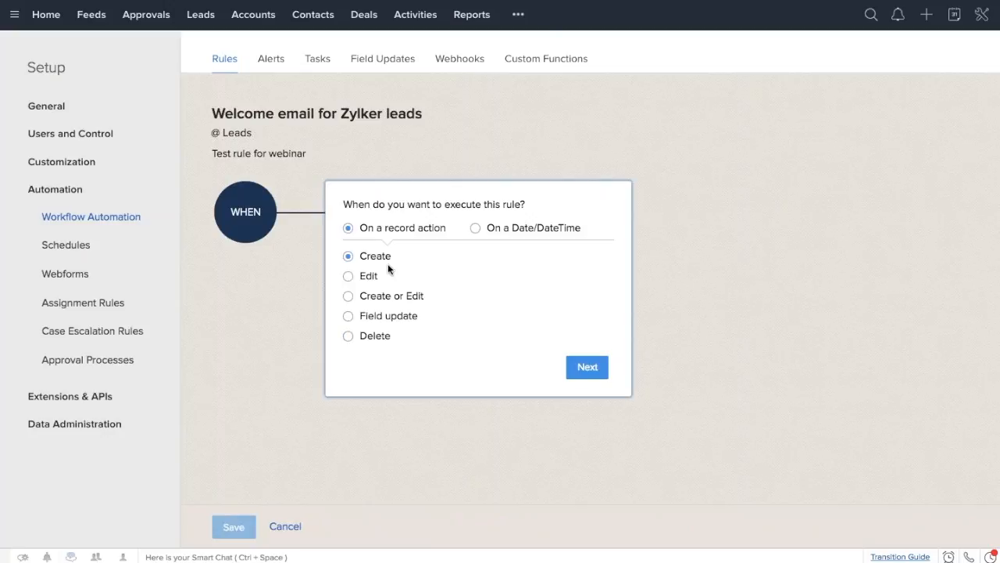
{"action": "left_click", "coordinate": [591, 373]}
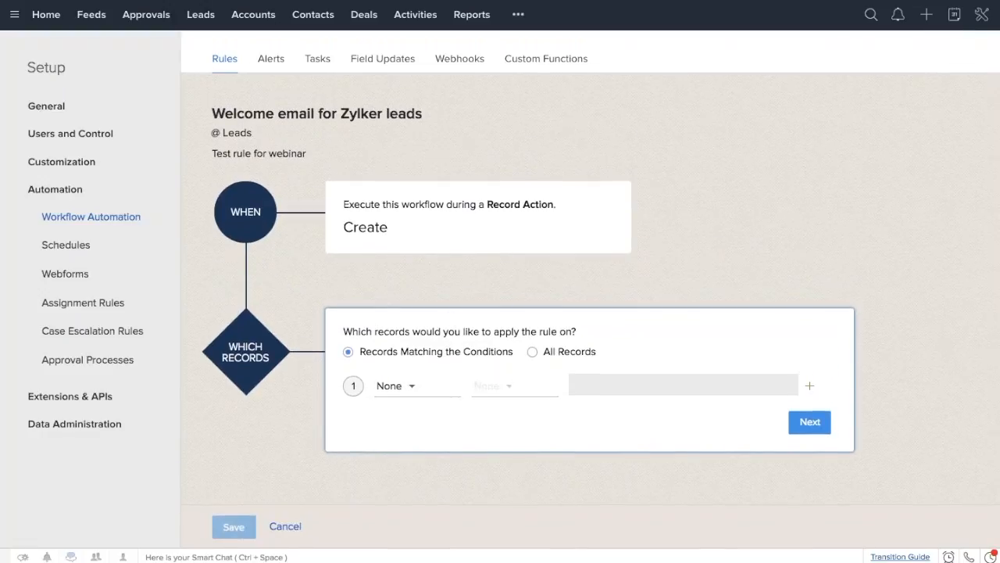
{"action": "triple_click", "coordinate": [489, 328]}
{"action": "left_click", "coordinate": [491, 328]}
{"action": "left_click", "coordinate": [532, 352]}
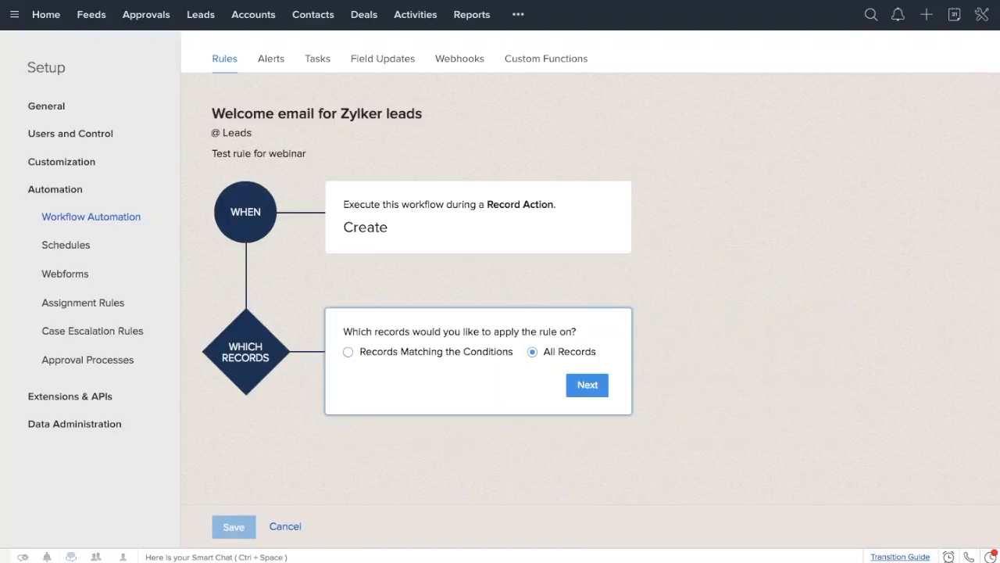
- Restrict the rule to records matching the condition that Country is USA
{"action": "triple_click", "coordinate": [234, 133]}
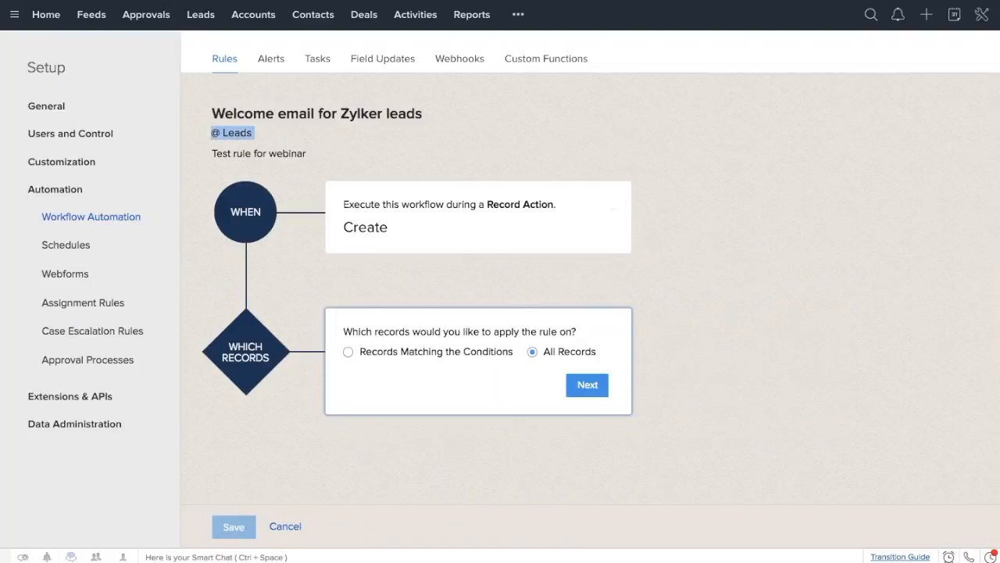
{"action": "left_click", "coordinate": [347, 351]}
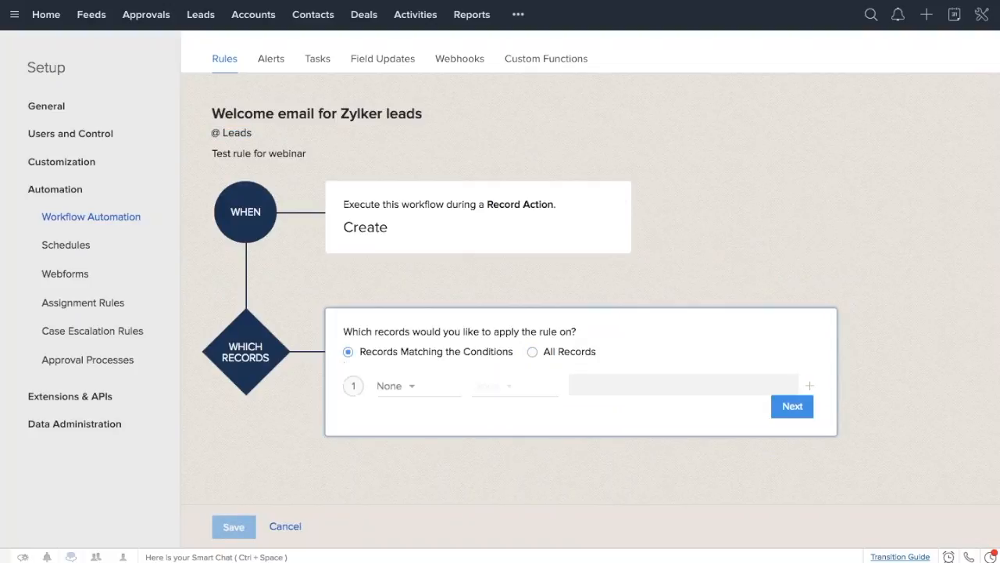
{"action": "left_click", "coordinate": [395, 386]}
{"action": "scroll", "coordinate": [429, 492], "scroll_direction": "down", "scroll_amount": 2}
{"action": "scroll", "coordinate": [430, 489], "scroll_direction": "down", "scroll_amount": 2}
{"action": "left_click", "coordinate": [429, 460]}
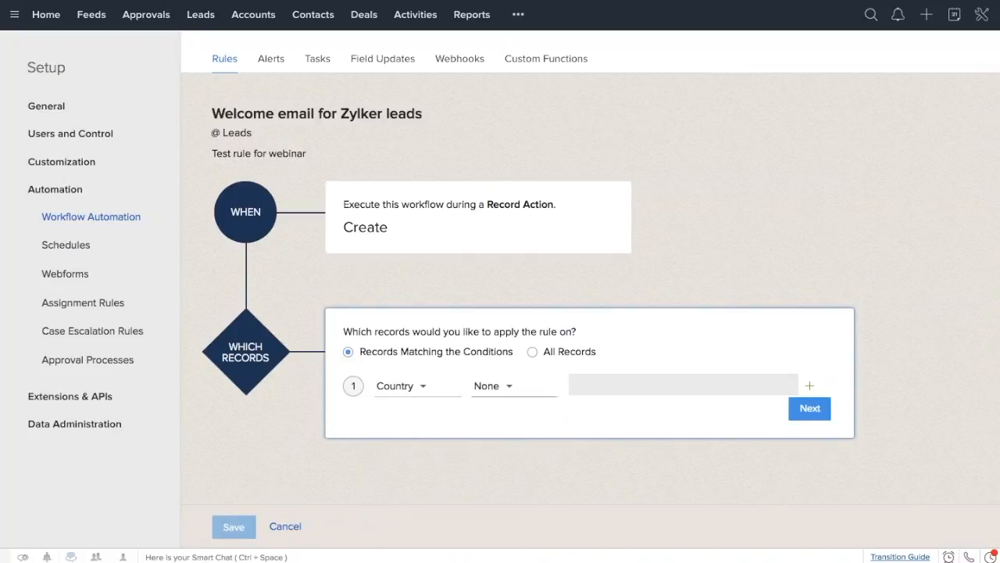
{"action": "left_click", "coordinate": [489, 385]}
{"action": "left_click", "coordinate": [493, 427]}
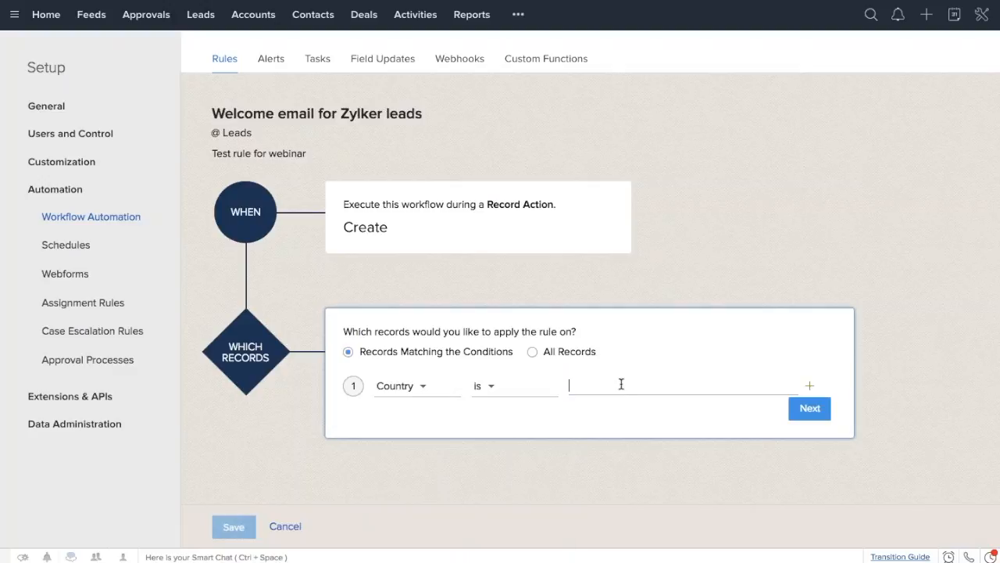
{"action": "type", "text": "USA"}
- Add a second record condition requiring that City is NYC
{"action": "left_click", "coordinate": [809, 386]}
{"action": "left_click", "coordinate": [406, 439]}
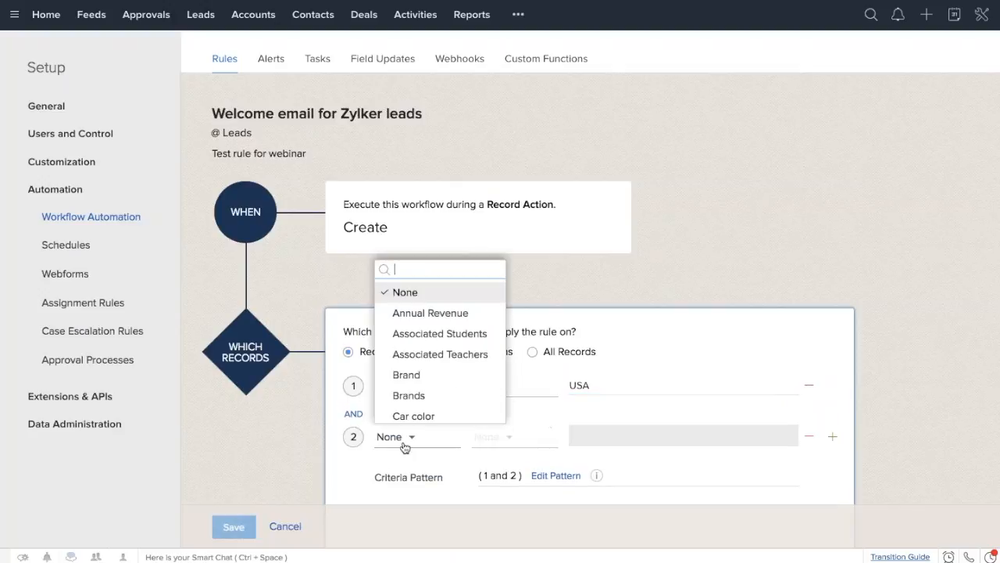
{"action": "scroll", "coordinate": [447, 383], "scroll_direction": "down", "scroll_amount": 4}
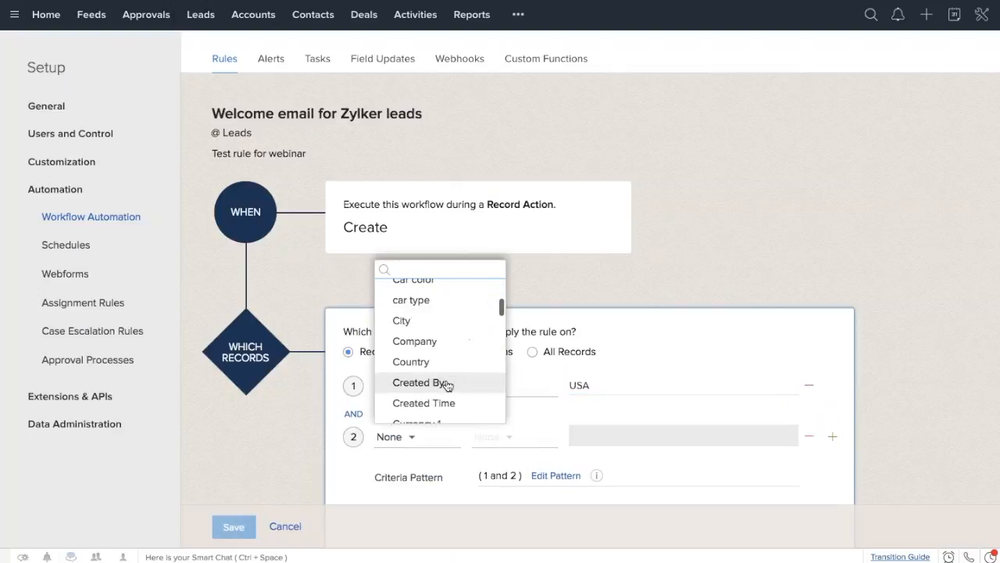
{"action": "scroll", "coordinate": [445, 379], "scroll_direction": "up", "scroll_amount": 2}
{"action": "left_click", "coordinate": [437, 353]}
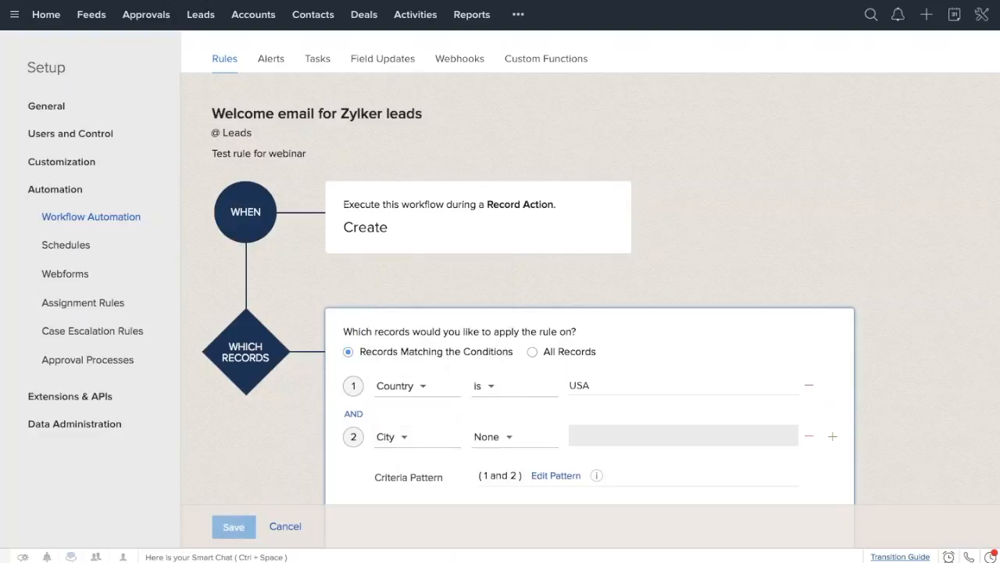
{"action": "left_click", "coordinate": [510, 442]}
{"action": "left_click", "coordinate": [511, 297]}
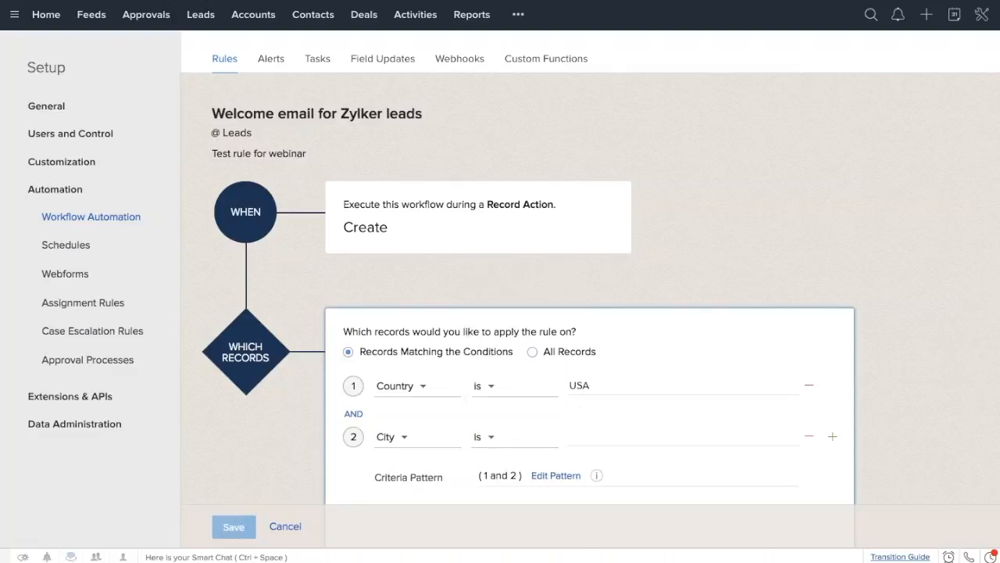
{"action": "type", "text": "NYC"}
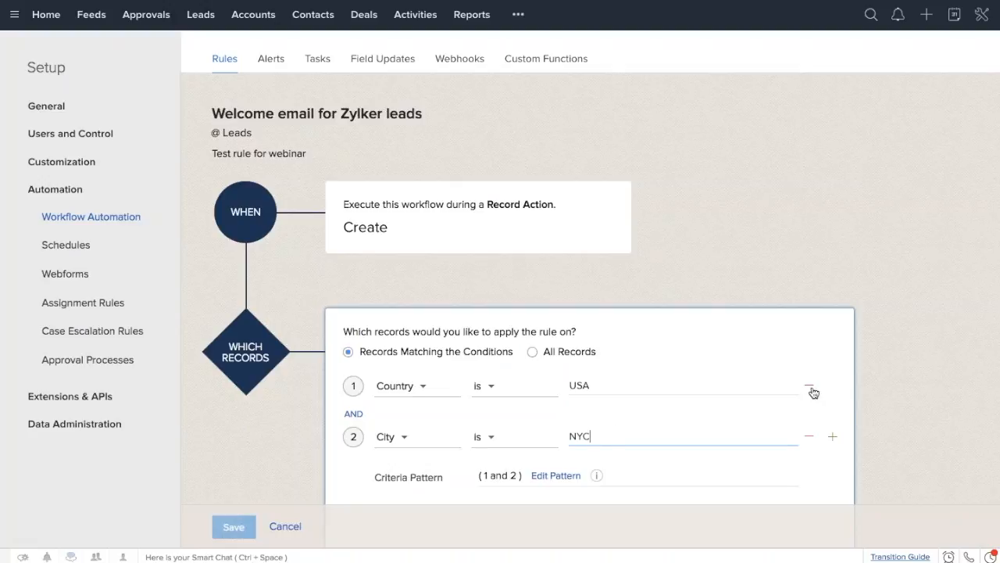
- Switch the rule from matching conditions back to all records and proceed to its actions
{"action": "left_click", "coordinate": [534, 352]}
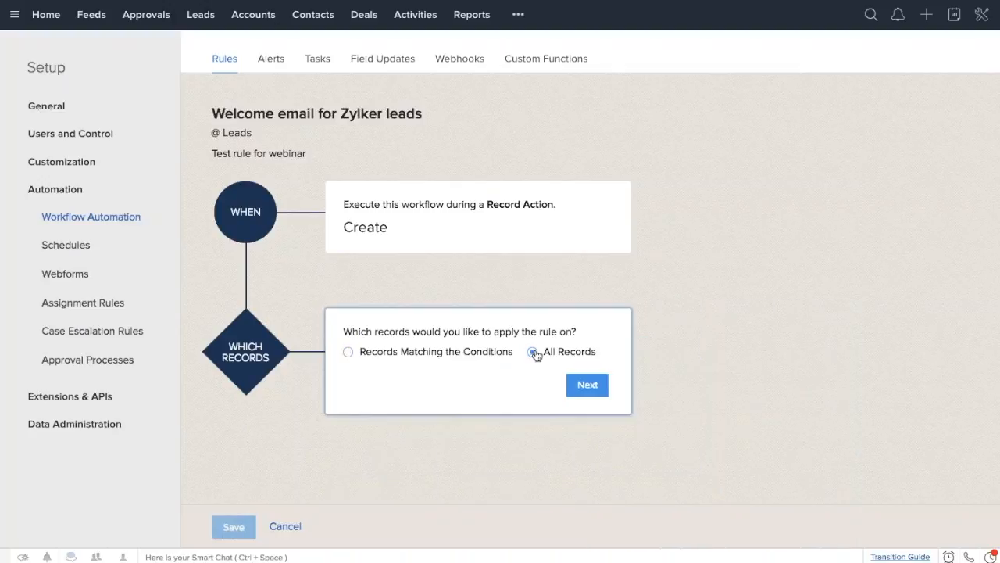
{"action": "left_click", "coordinate": [588, 385]}
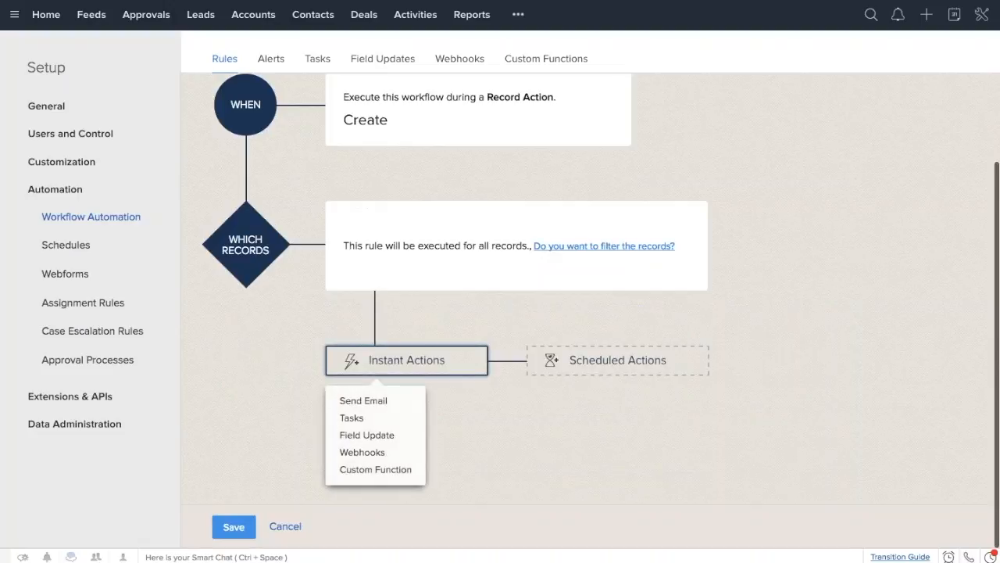
{"action": "left_click", "coordinate": [544, 436]}
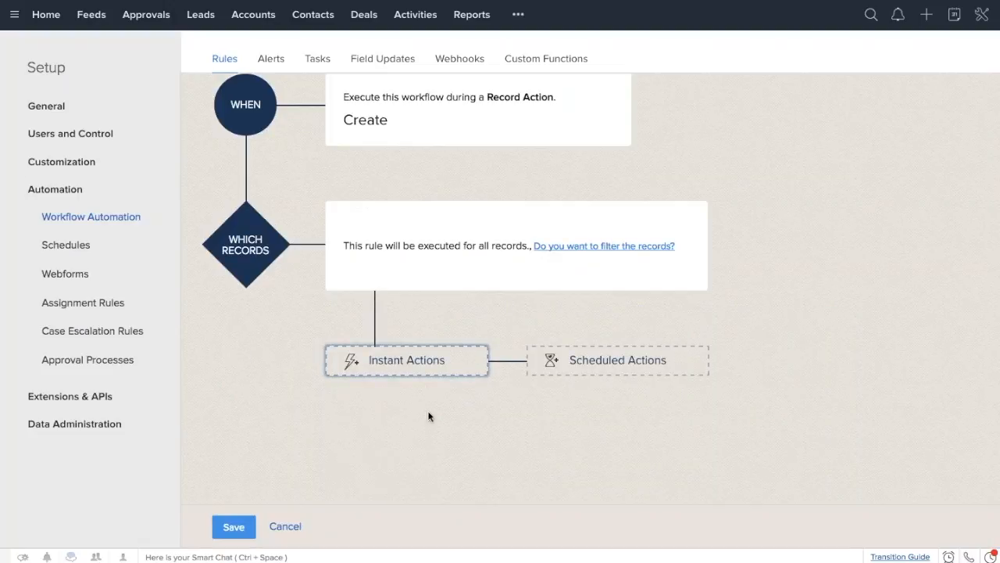
- Add an instant Send Email action to the rule and associate the Welcome EMail Alert with it
{"action": "left_click", "coordinate": [448, 375]}
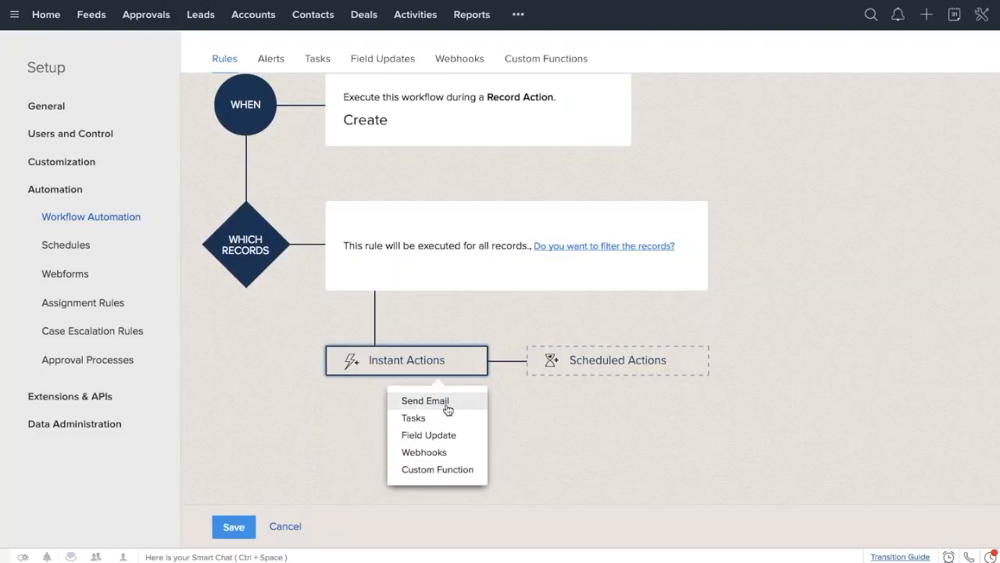
{"action": "left_click", "coordinate": [447, 401]}
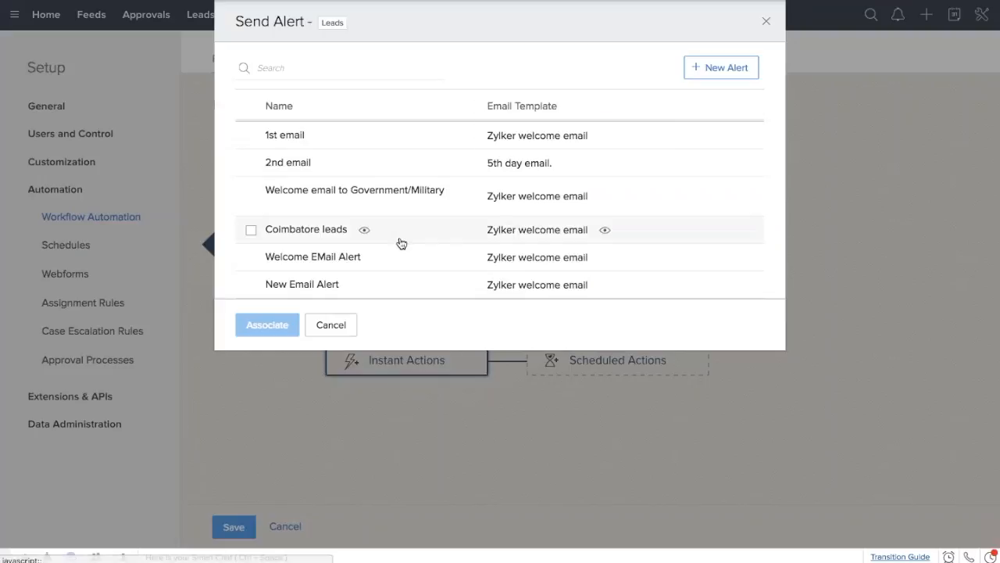
{"action": "left_click", "coordinate": [251, 258]}
{"action": "left_click", "coordinate": [263, 332]}
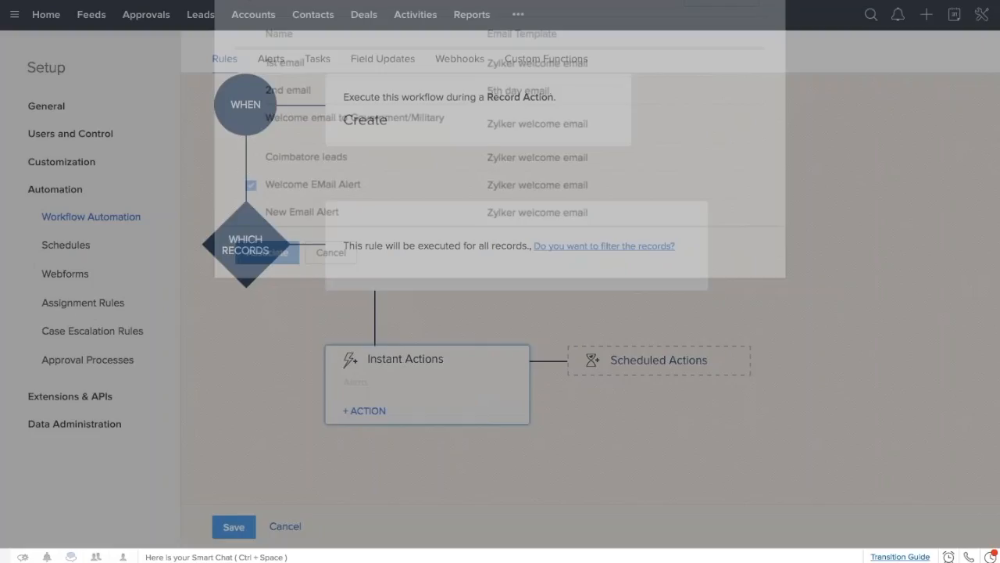
- Add an instant task action to the rule and associate the "Follow up with new lead" task
{"action": "left_click", "coordinate": [364, 425]}
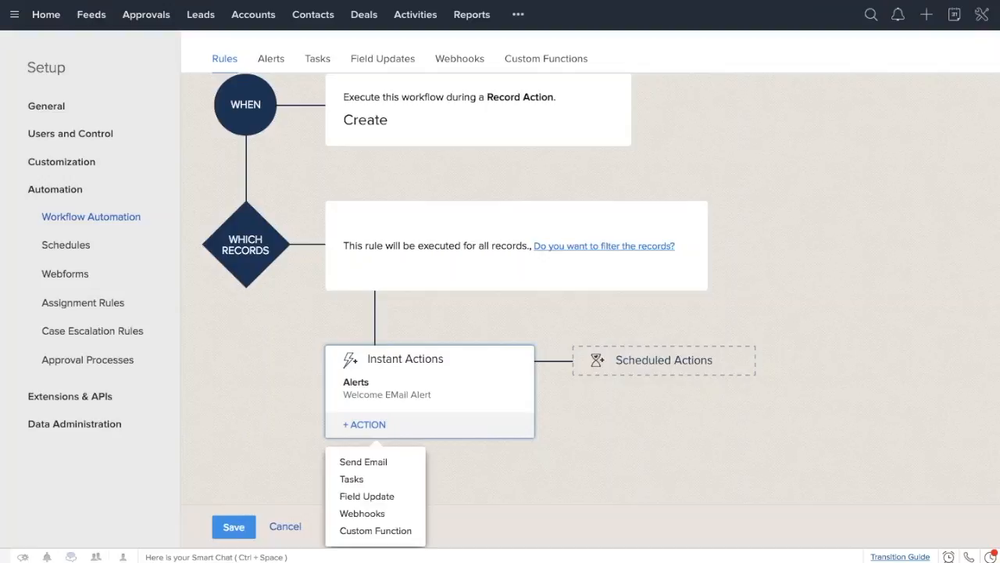
{"action": "left_click", "coordinate": [367, 479]}
{"action": "scroll", "coordinate": [349, 211], "scroll_direction": "down", "scroll_amount": 1}
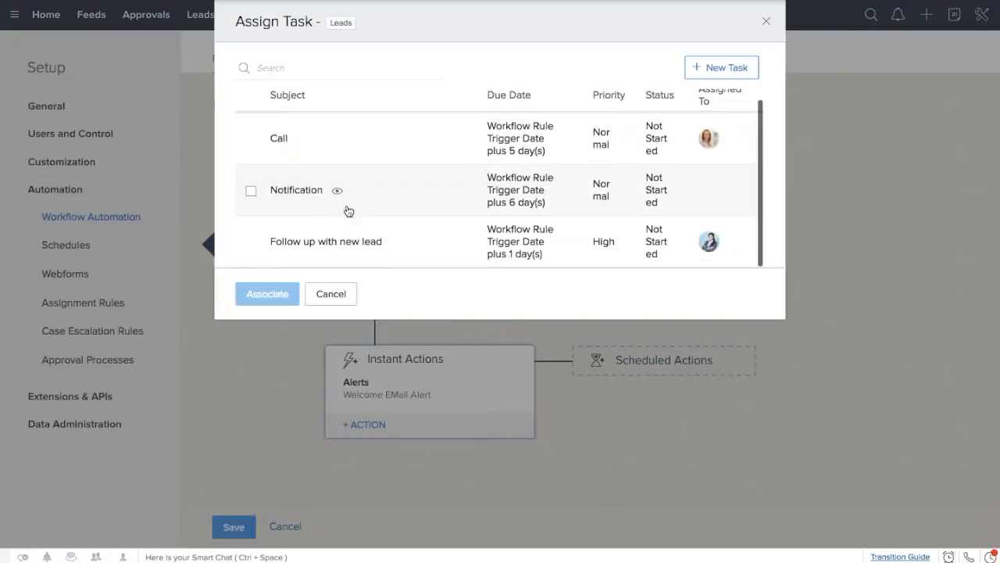
{"action": "left_click", "coordinate": [253, 244]}
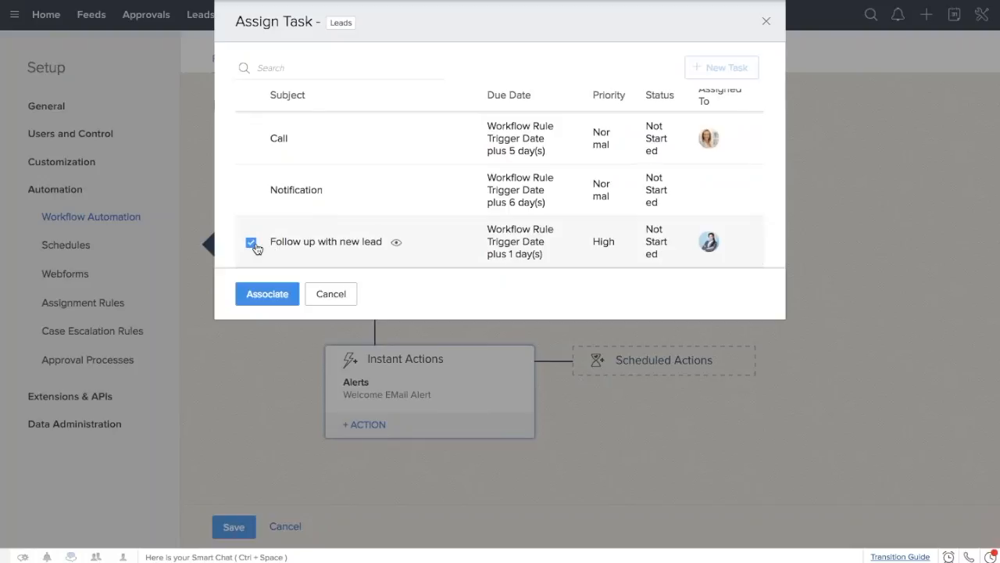
{"action": "left_click", "coordinate": [277, 298]}
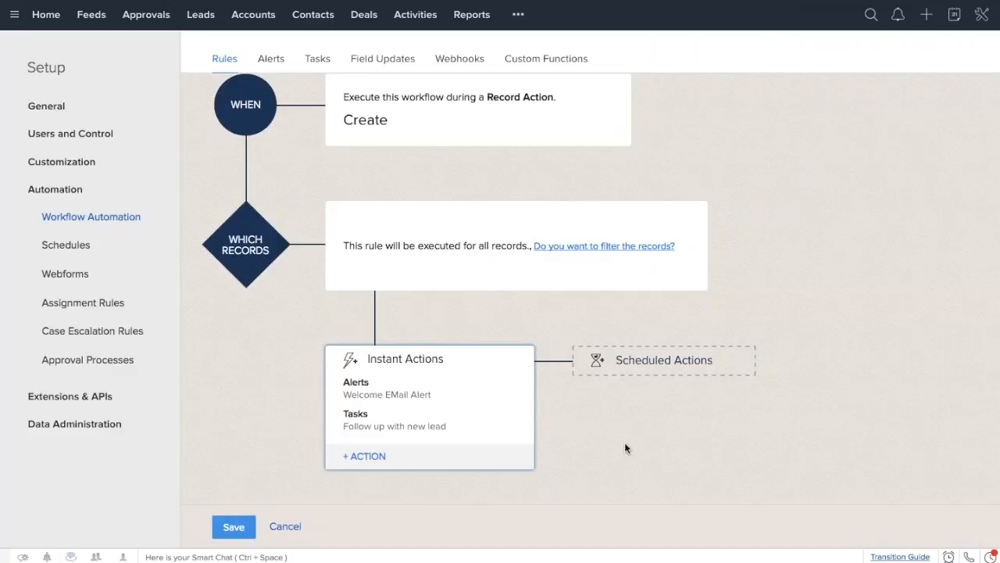
- Create a scheduled action that executes 4 days after the rule trigger date
{"action": "left_click", "coordinate": [639, 373]}
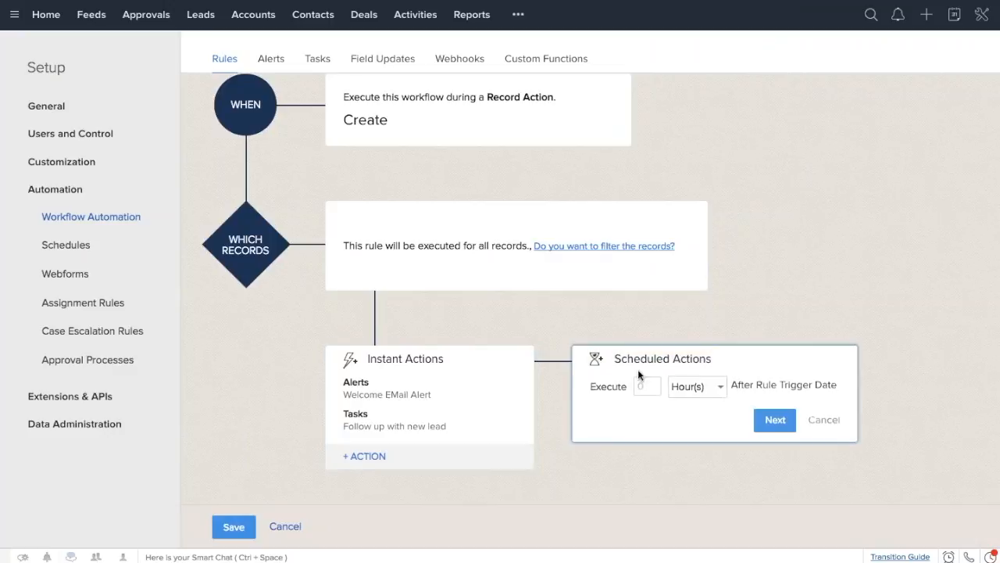
{"action": "left_click", "coordinate": [651, 391]}
{"action": "type", "text": "4"}
{"action": "left_click_drag", "start_coordinate": [443, 360], "coordinate": [368, 357]}
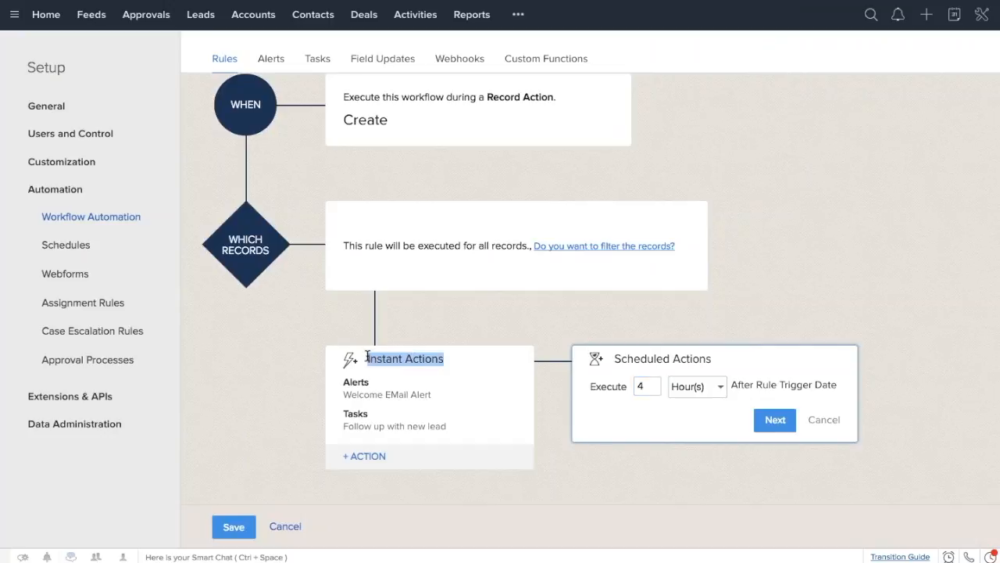
{"action": "left_click", "coordinate": [367, 357]}
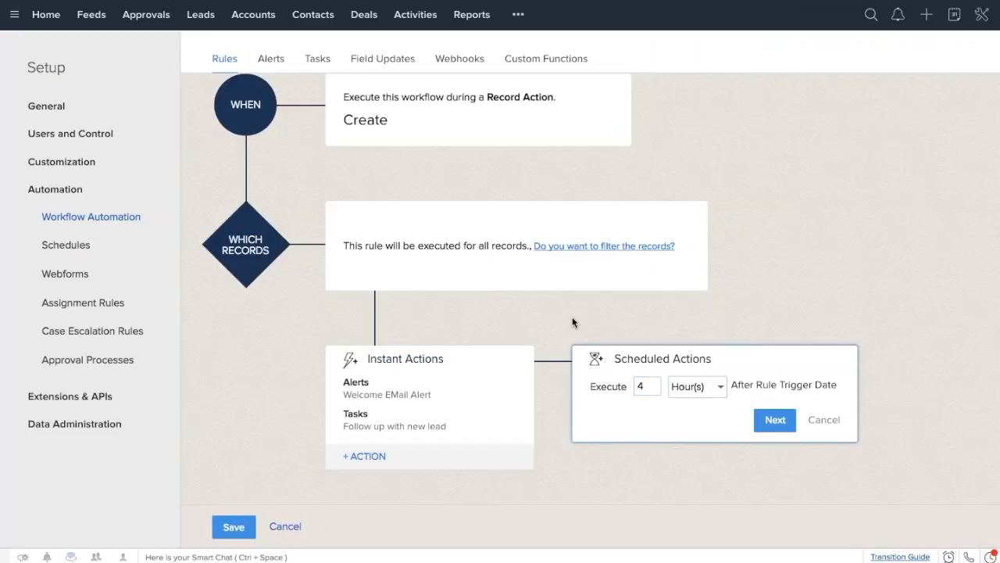
{"action": "left_click", "coordinate": [697, 391]}
{"action": "left_click", "coordinate": [702, 432]}
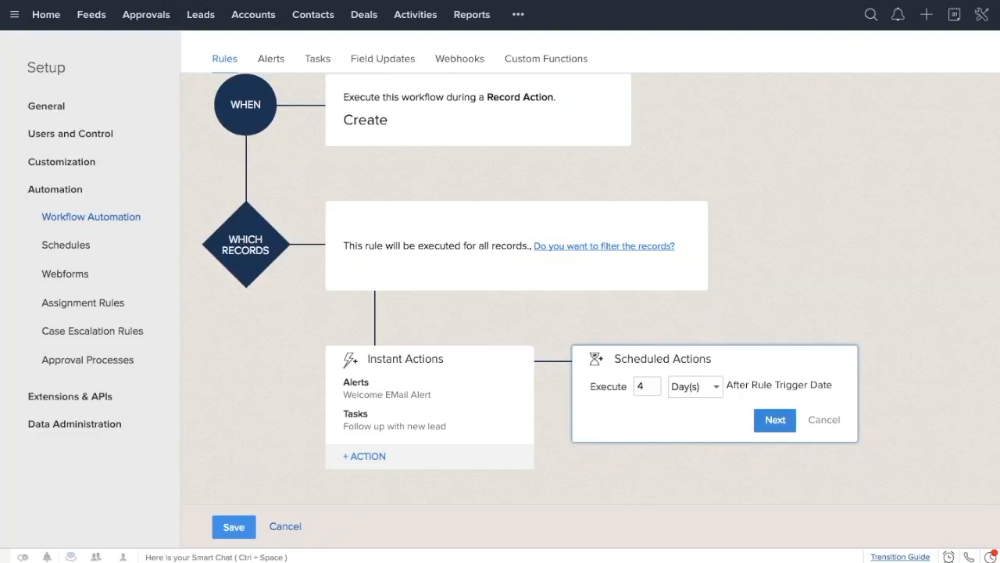
{"action": "left_click", "coordinate": [771, 422]}
- Associate the "2nd email" alert with the 4-day scheduled action as its Send Email action
{"action": "mouse_move", "coordinate": [766, 422]}
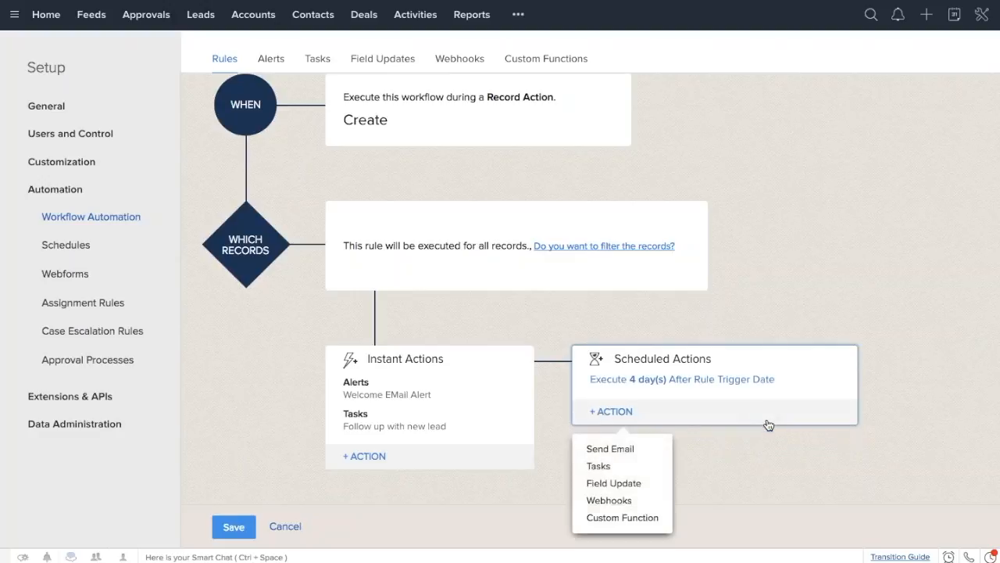
{"action": "left_click", "coordinate": [641, 451]}
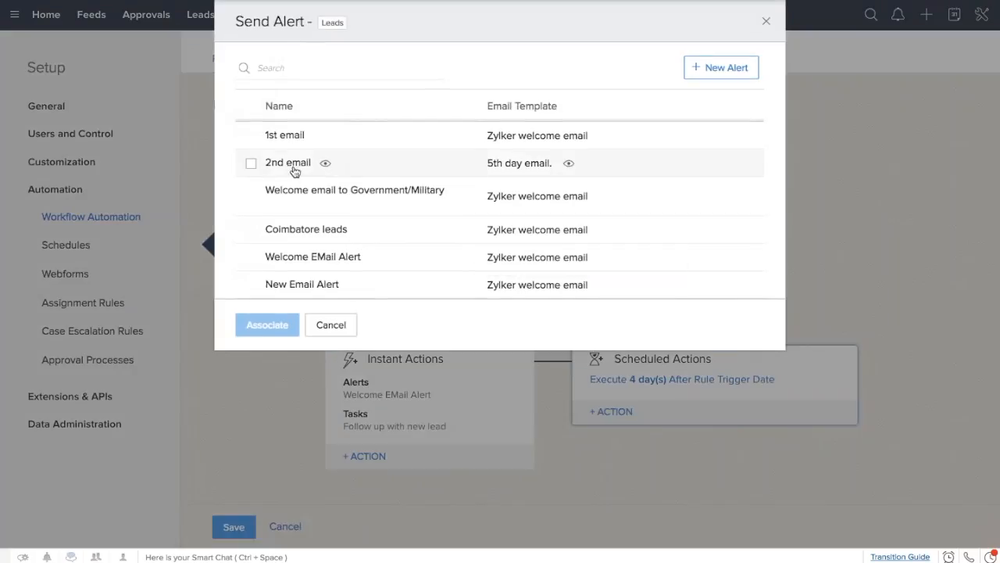
{"action": "left_click", "coordinate": [248, 166]}
{"action": "left_click", "coordinate": [267, 324]}
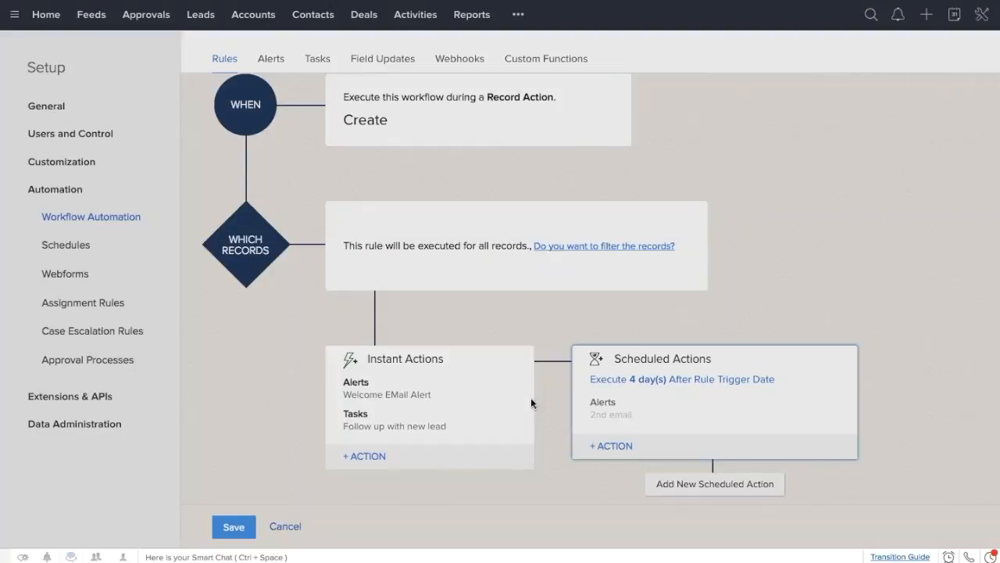
- Add a second scheduled action that executes 10 days after the rule trigger date
{"action": "left_click", "coordinate": [677, 484]}
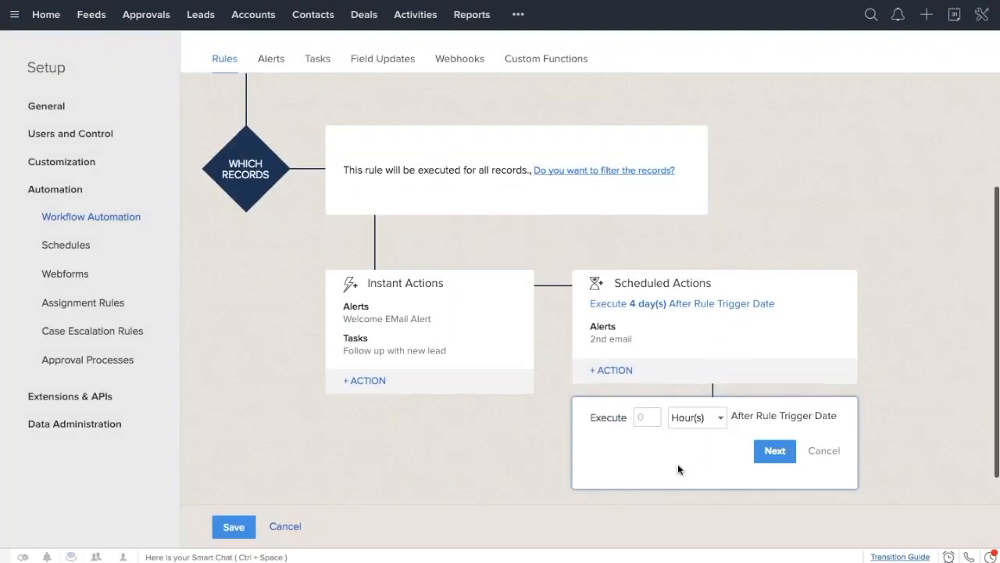
{"action": "type", "text": "10"}
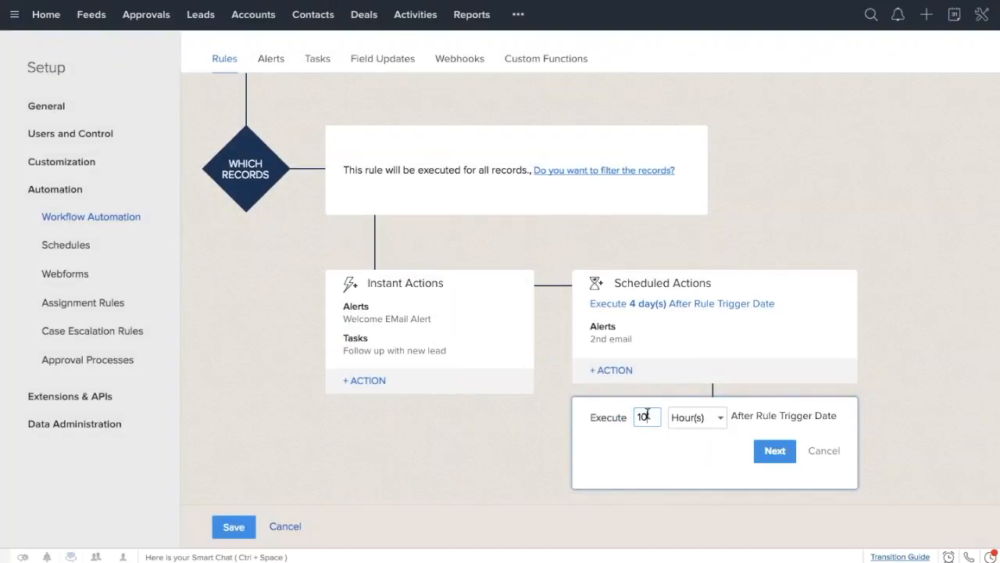
{"action": "left_click", "coordinate": [703, 424]}
{"action": "left_click", "coordinate": [701, 463]}
{"action": "left_click", "coordinate": [775, 451]}
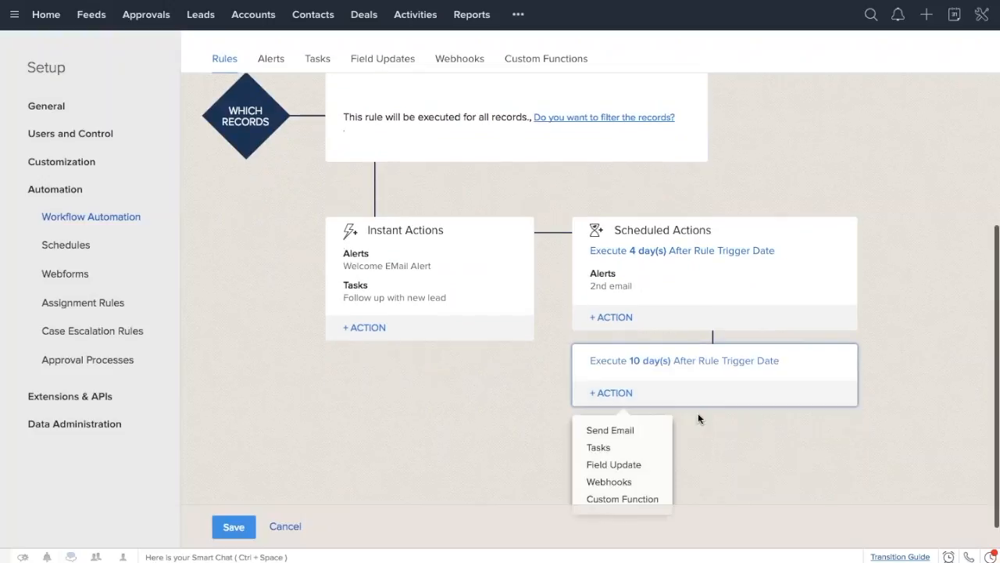
- Associate the "New Email Alert" with the 10-day scheduled action as its Send Email action
{"action": "left_click", "coordinate": [634, 432]}
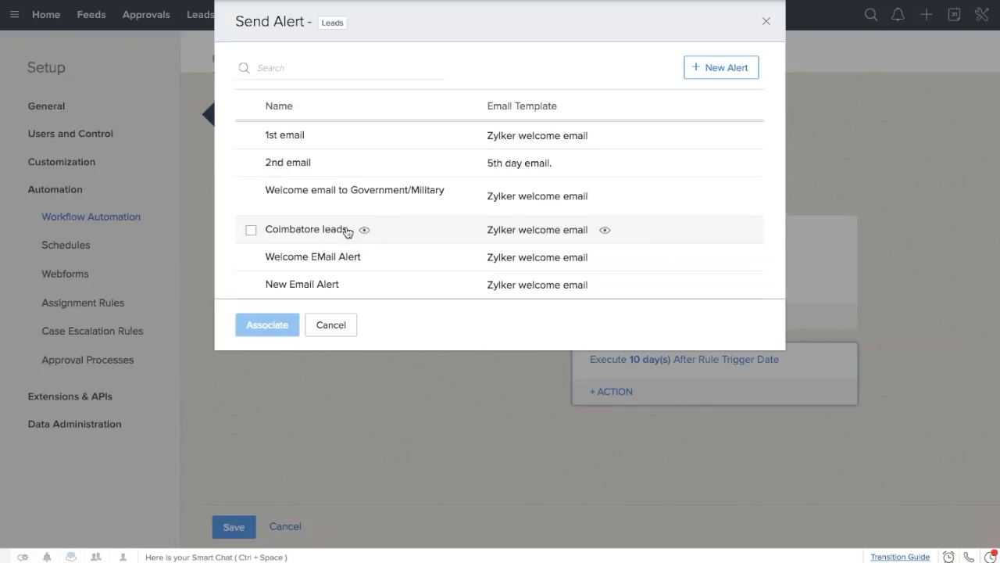
{"action": "left_click", "coordinate": [251, 285]}
{"action": "left_click", "coordinate": [267, 326]}
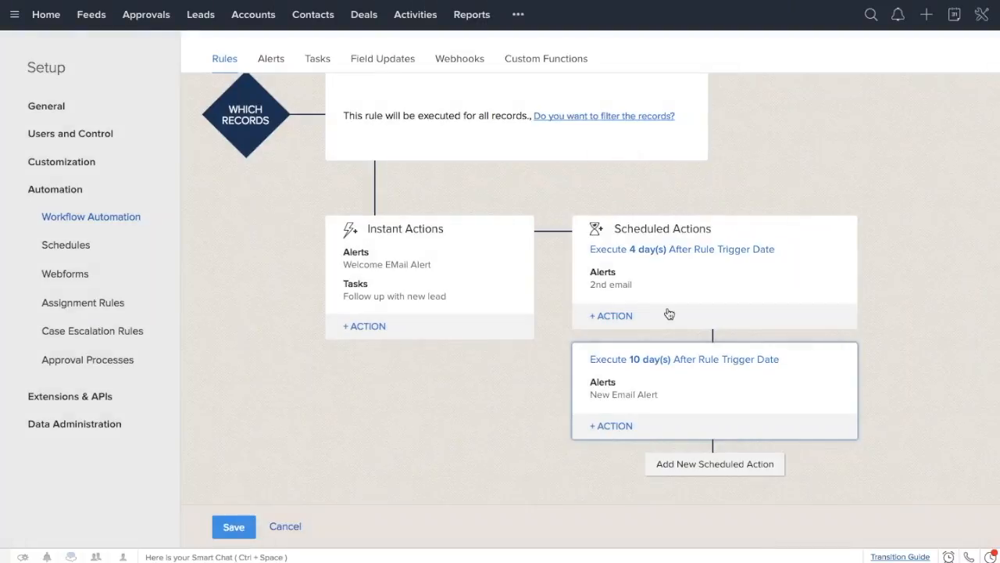
- Review the rule from its instant and scheduled actions back up to its trigger
{"action": "left_click_drag", "start_coordinate": [460, 228], "coordinate": [361, 229]}
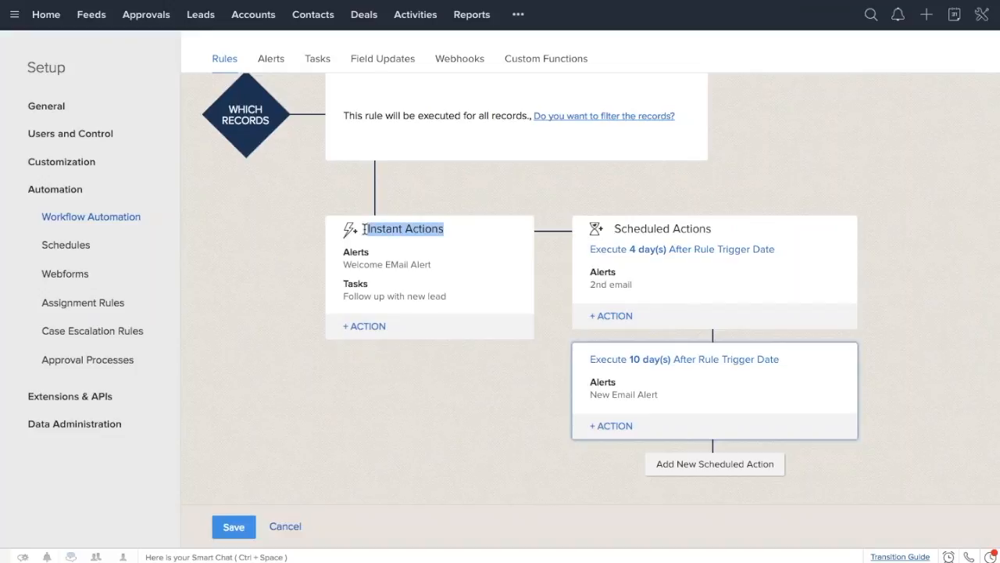
{"action": "left_click", "coordinate": [262, 264]}
{"action": "scroll", "coordinate": [263, 264], "scroll_direction": "up", "scroll_amount": 3}
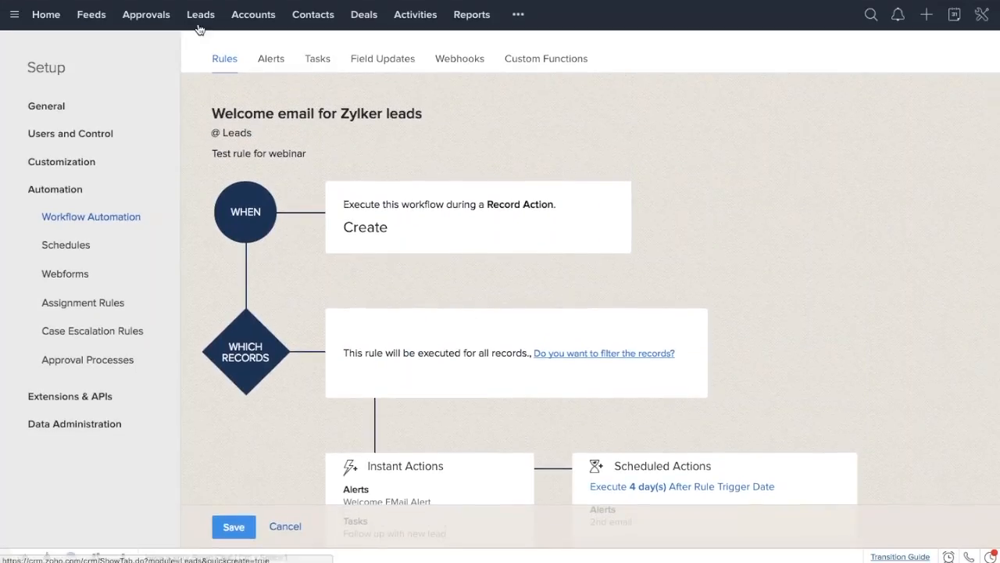
- Open the Zoho Corp lead from the leads list and examine its details, including the country
{"action": "left_click", "coordinate": [199, 27]}
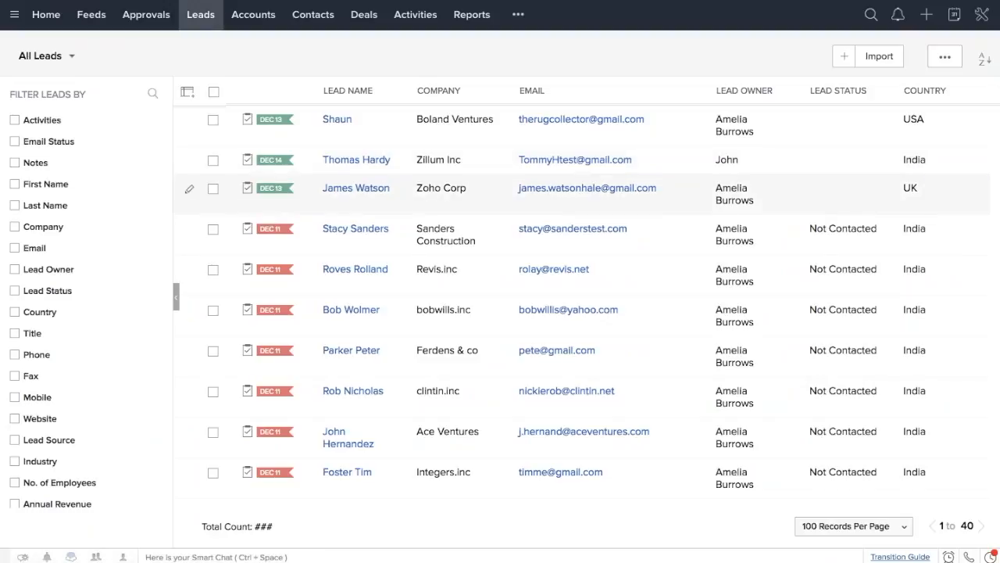
{"action": "left_click", "coordinate": [355, 188]}
{"action": "scroll", "coordinate": [436, 294], "scroll_direction": "down", "scroll_amount": 3}
{"action": "scroll", "coordinate": [437, 293], "scroll_direction": "down", "scroll_amount": 5}
{"action": "scroll", "coordinate": [437, 294], "scroll_direction": "up", "scroll_amount": 3}
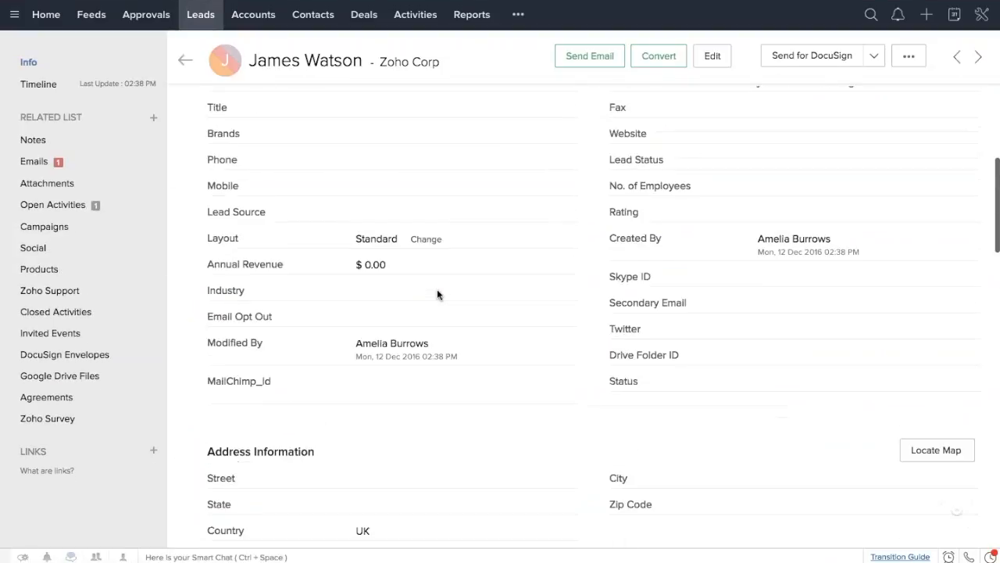
{"action": "scroll", "coordinate": [436, 292], "scroll_direction": "down", "scroll_amount": 3}
{"action": "left_click_drag", "start_coordinate": [379, 447], "coordinate": [328, 440]}
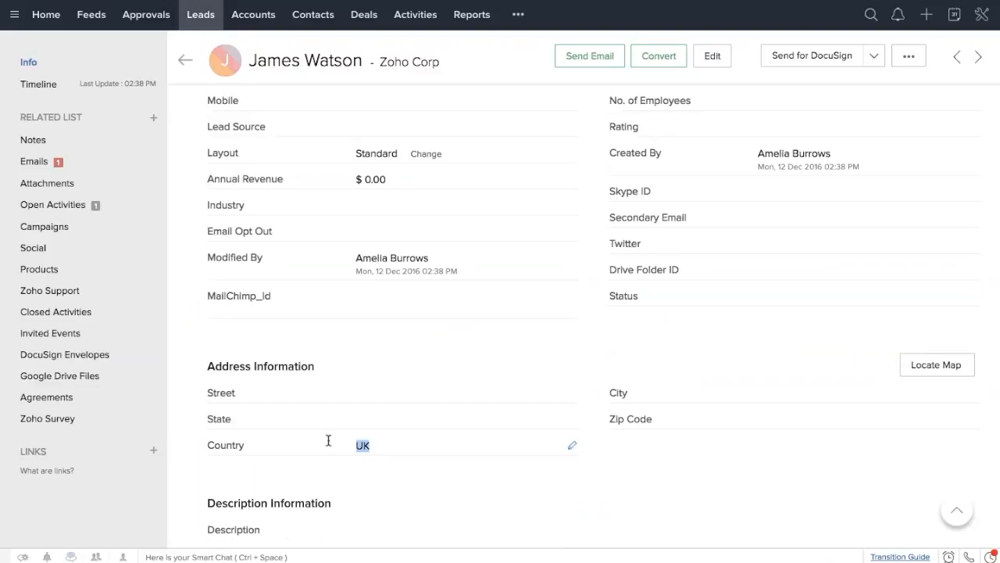
{"action": "left_click", "coordinate": [408, 489]}
- Read the "Greetings from Zylker!" email recorded on the Zoho Corp lead and check its source
{"action": "scroll", "coordinate": [407, 488], "scroll_direction": "down", "scroll_amount": 5}
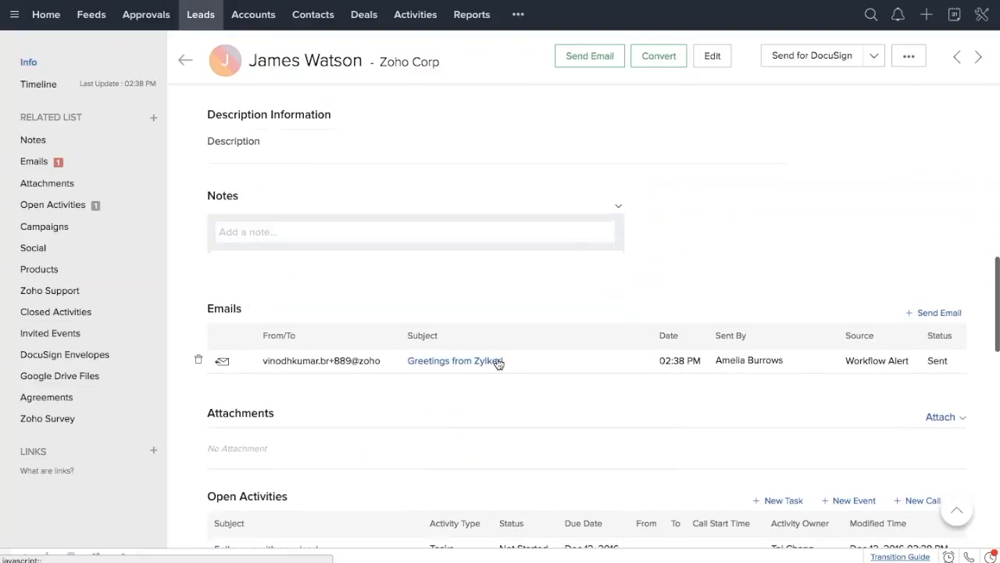
{"action": "left_click", "coordinate": [456, 360]}
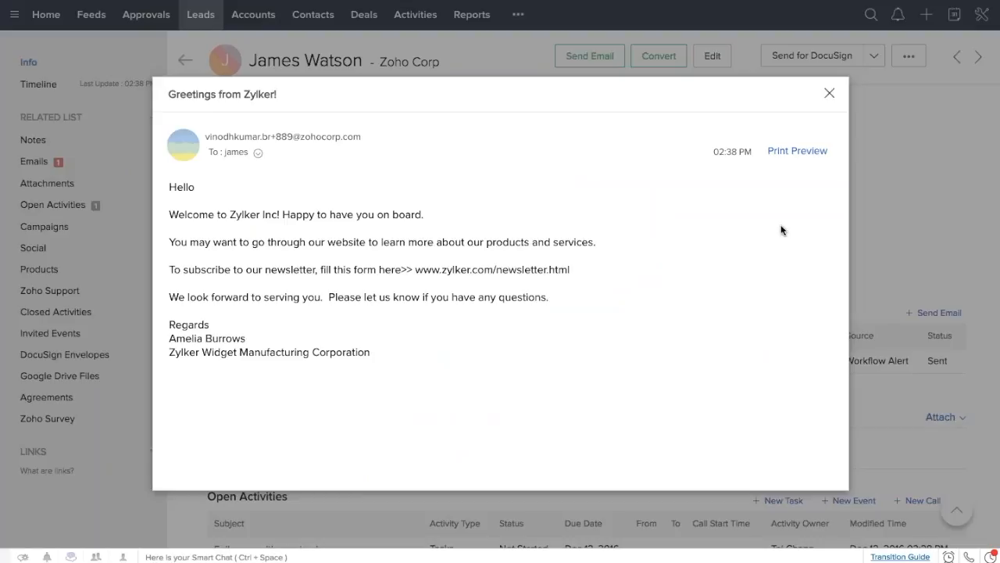
{"action": "left_click", "coordinate": [829, 94]}
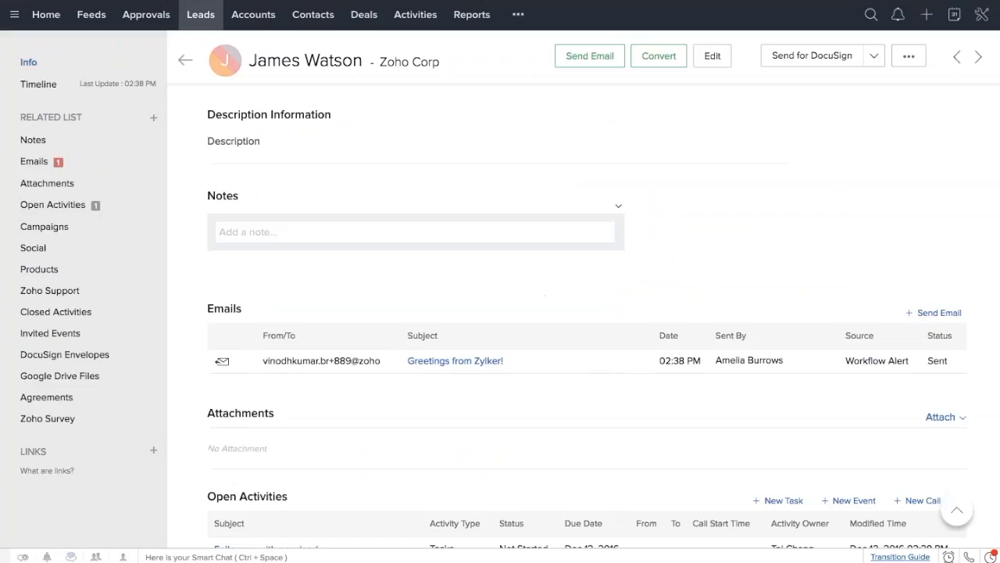
{"action": "left_click_drag", "start_coordinate": [924, 358], "coordinate": [846, 361]}
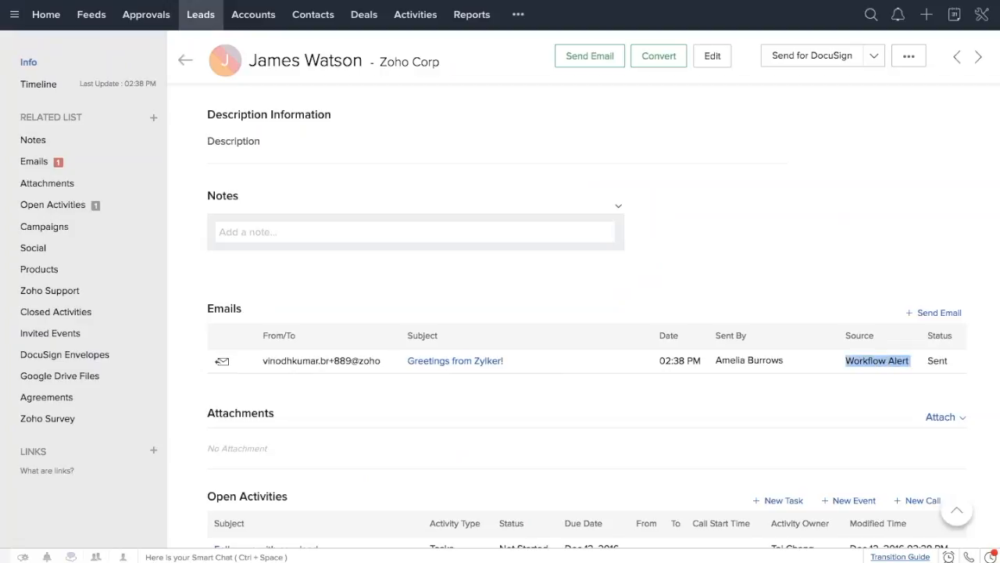
{"action": "left_click", "coordinate": [882, 392]}
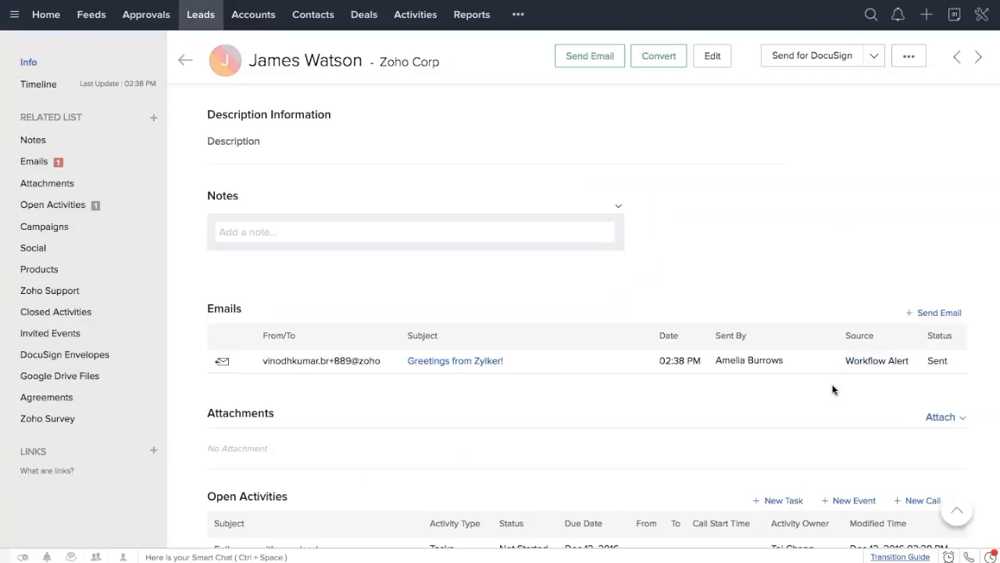
- Inspect the "Follow up with new lead" task among the lead's open activities and return to the lead
{"action": "scroll", "coordinate": [724, 401], "scroll_direction": "down", "scroll_amount": 3}
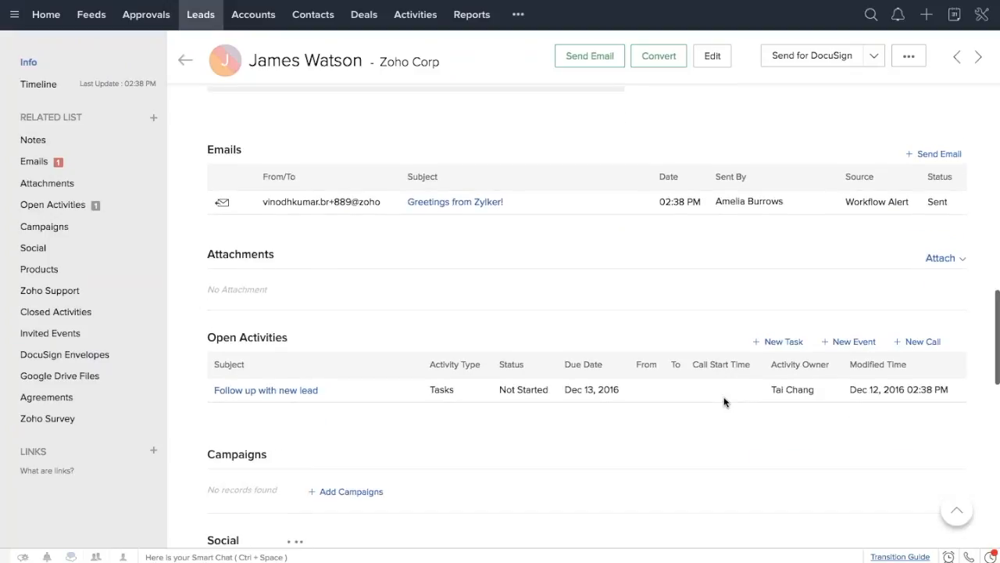
{"action": "left_click_drag", "start_coordinate": [316, 305], "coordinate": [201, 295]}
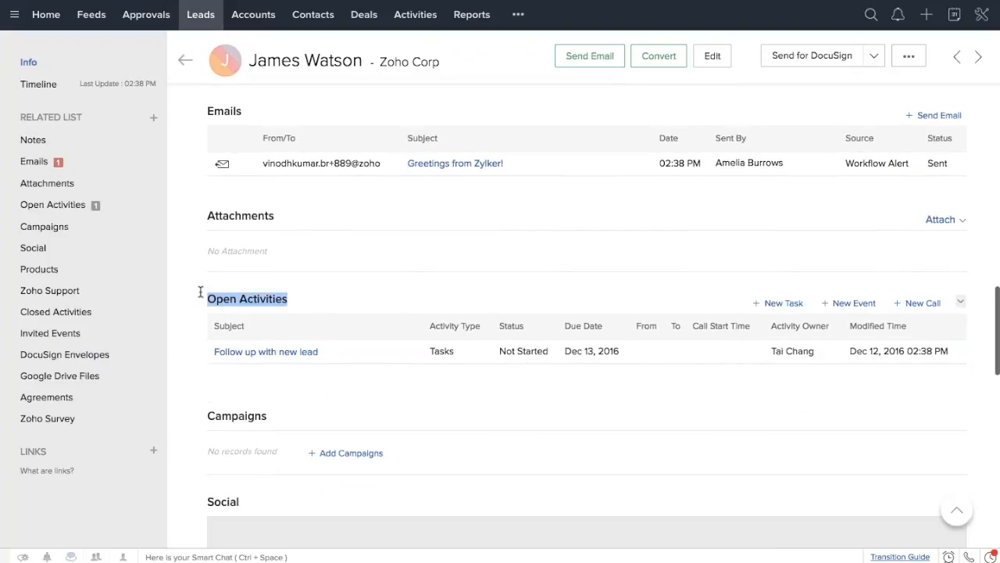
{"action": "left_click", "coordinate": [393, 399]}
{"action": "left_click", "coordinate": [266, 350]}
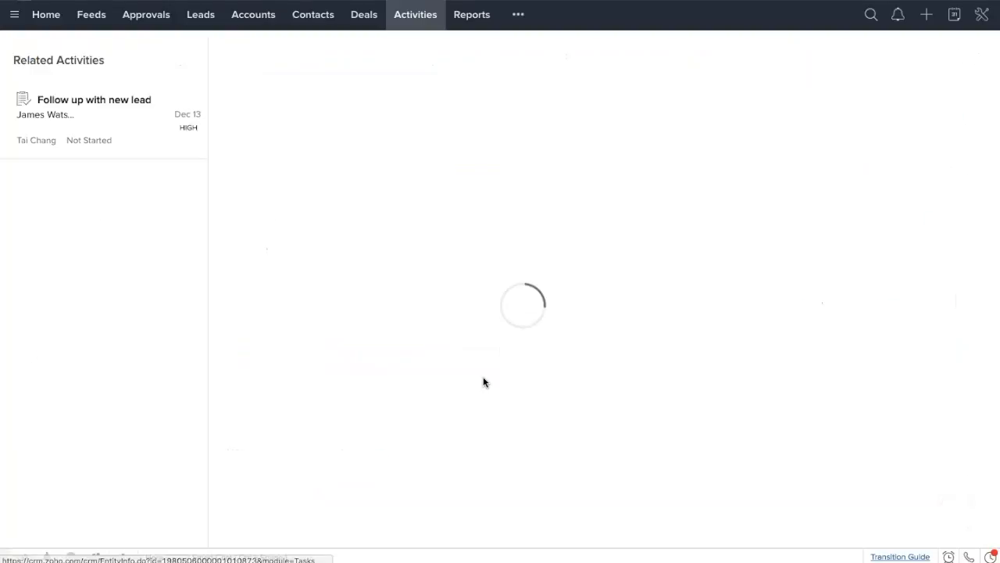
{"action": "scroll", "coordinate": [524, 305], "scroll_direction": "down", "scroll_amount": 2}
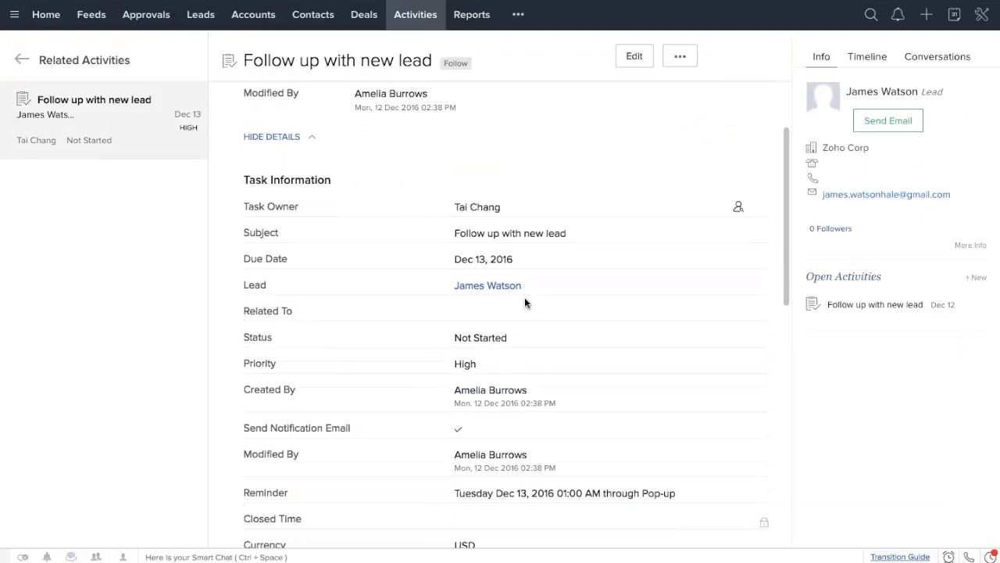
{"action": "scroll", "coordinate": [524, 303], "scroll_direction": "left", "scroll_amount": 5}
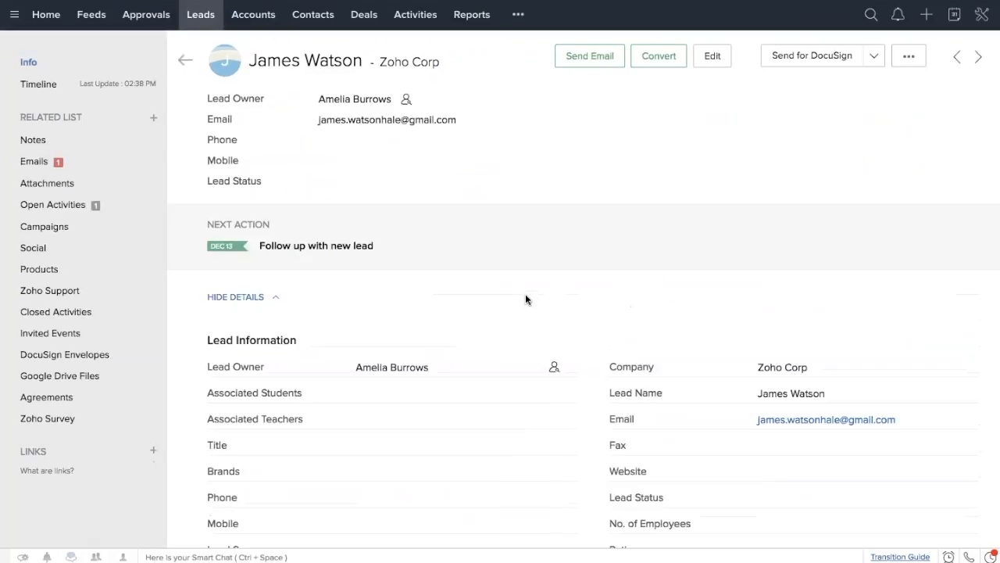
- Look over the Zoho Corp lead's details, emails and open activities once more
{"action": "scroll", "coordinate": [632, 238], "scroll_direction": "down", "scroll_amount": 2}
{"action": "scroll", "coordinate": [632, 241], "scroll_direction": "down", "scroll_amount": 3}
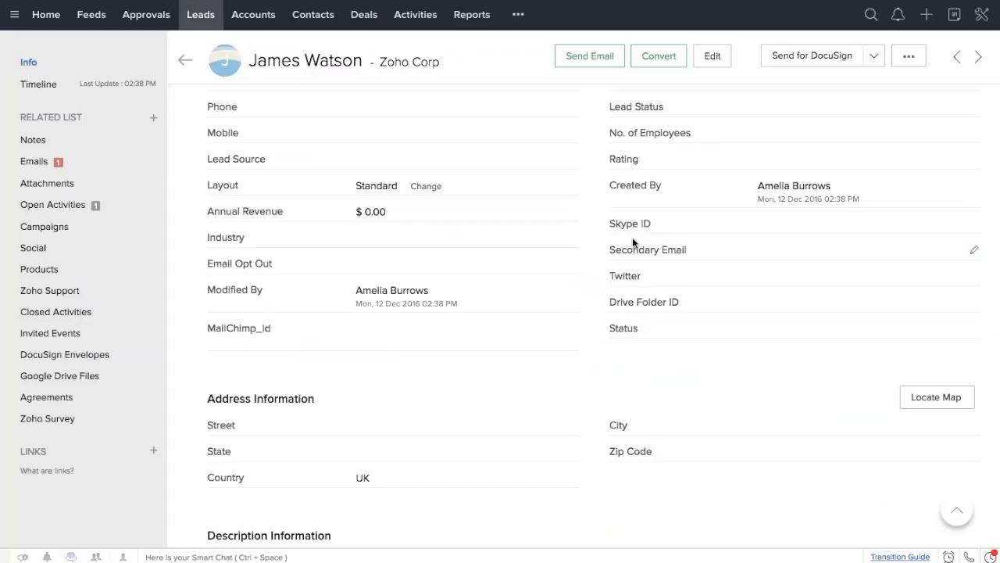
{"action": "scroll", "coordinate": [632, 242], "scroll_direction": "down", "scroll_amount": 5}
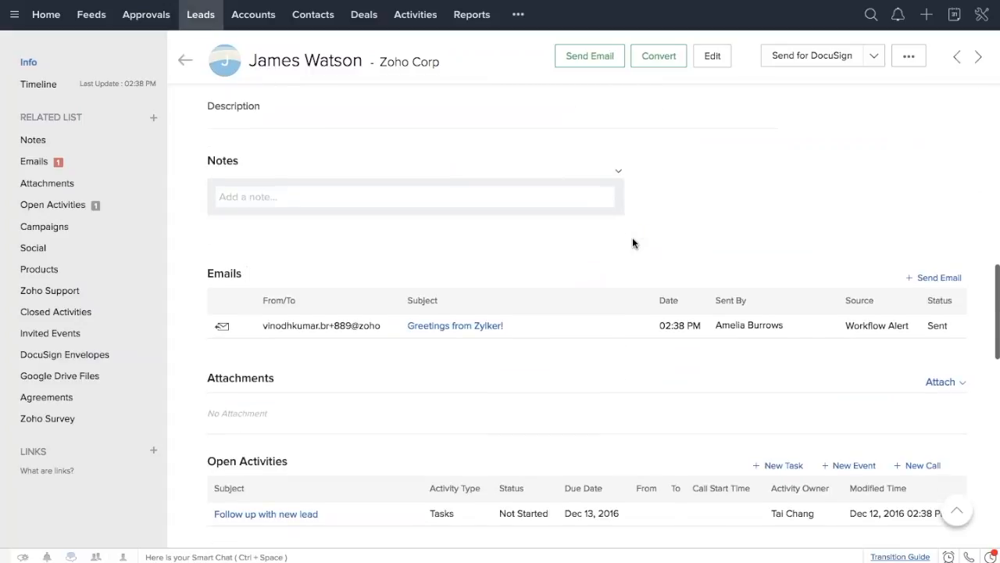
{"action": "scroll", "coordinate": [342, 411], "scroll_direction": "down", "scroll_amount": 1}
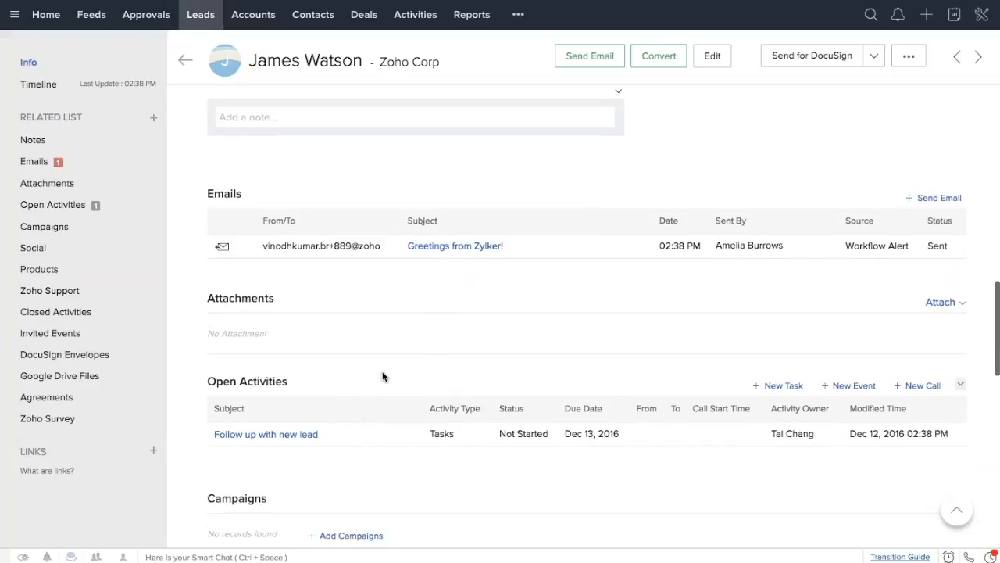
{"action": "scroll", "coordinate": [481, 357], "scroll_direction": "up", "scroll_amount": 5}
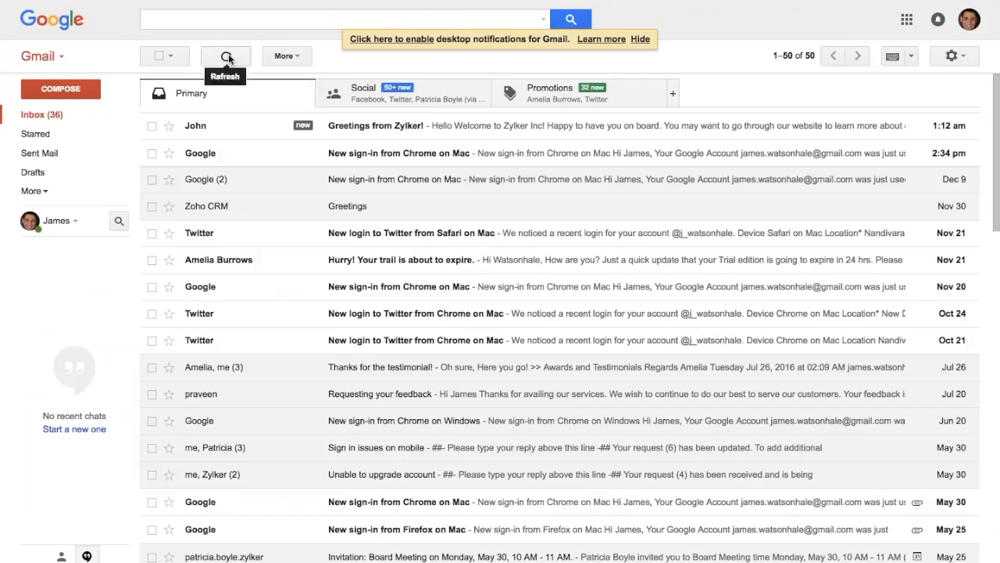
- Switch to the lead's Gmail inbox, refresh it, and examine the sender and text of the "Greetings from Zylker!" email
{"action": "left_click", "coordinate": [226, 56]}
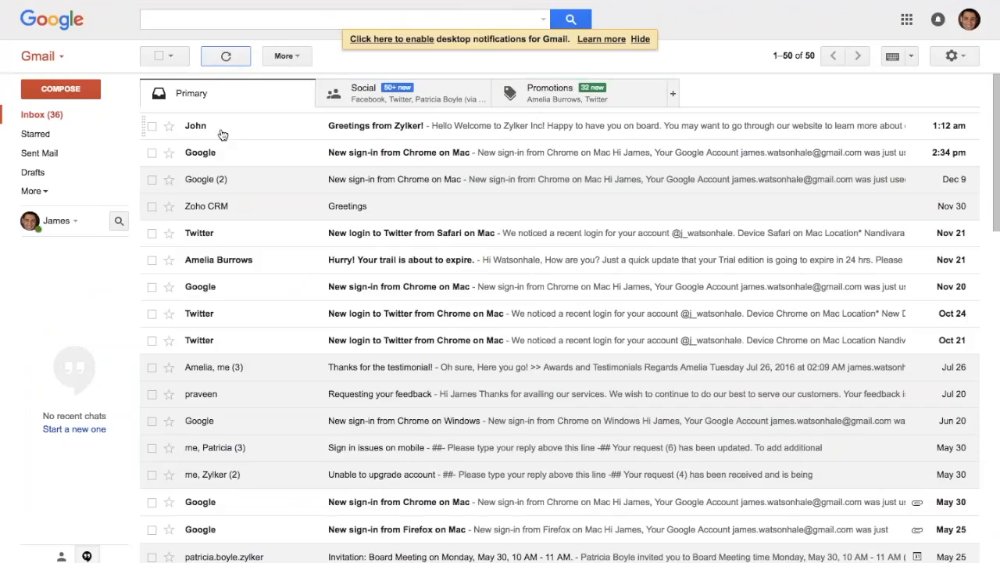
{"action": "left_click", "coordinate": [204, 135]}
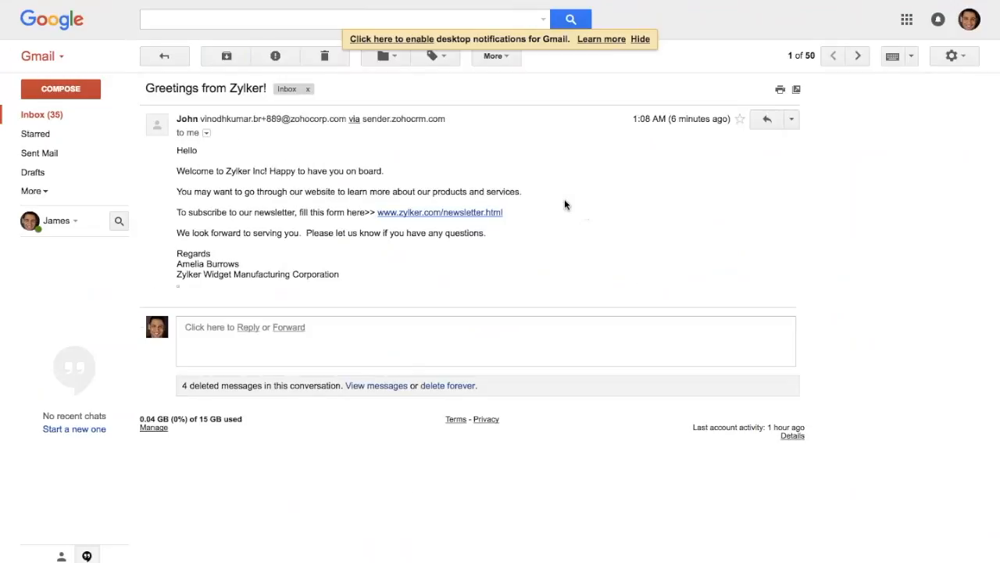
{"action": "left_click_drag", "start_coordinate": [211, 120], "coordinate": [313, 121]}
{"action": "left_click_drag", "start_coordinate": [248, 188], "coordinate": [357, 274]}
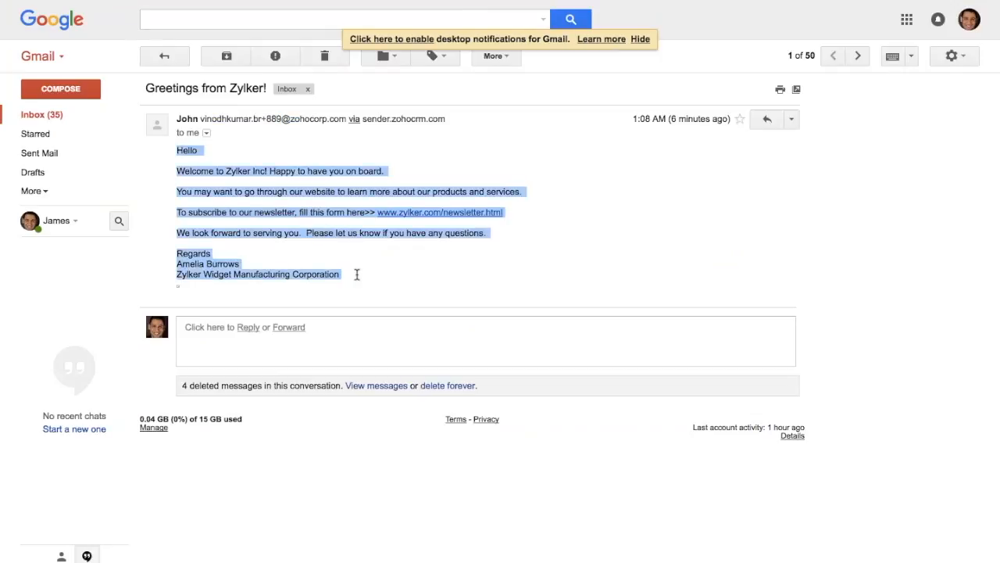
{"action": "left_click", "coordinate": [406, 258]}
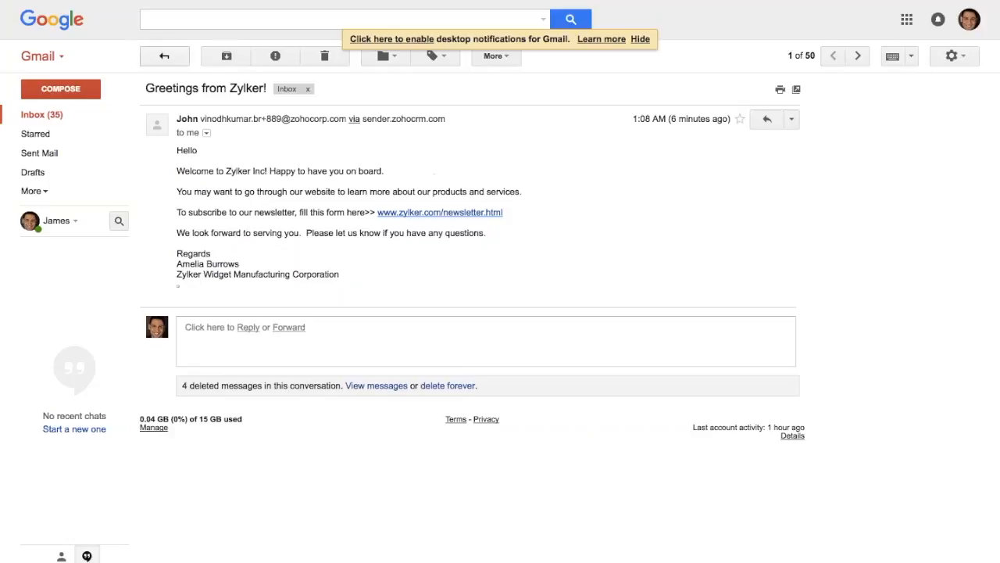
{"action": "left_click", "coordinate": [164, 56]}
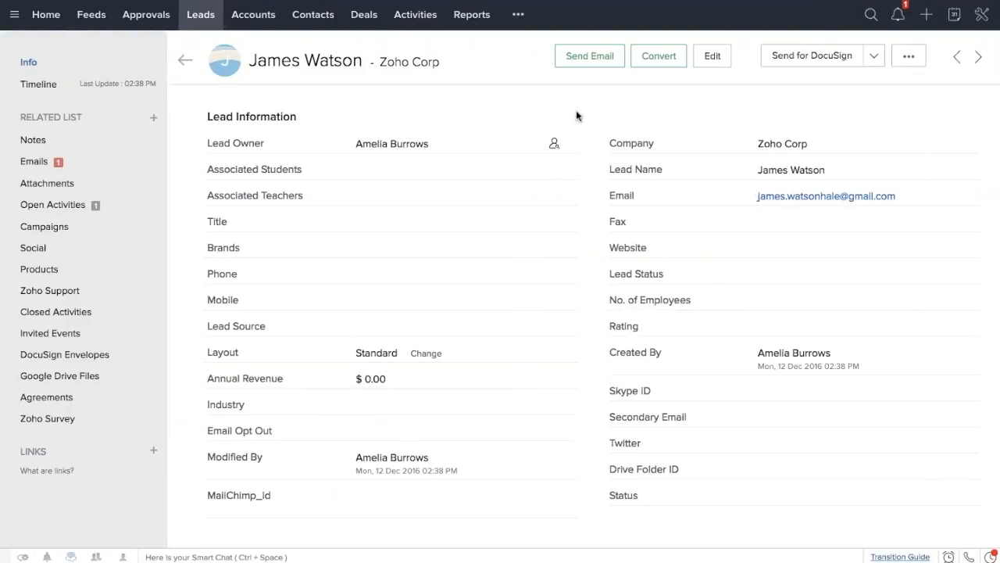
- Open the Zillum Inc lead from the leads list and set its Lead Status to Attempted to Contact
{"action": "left_click", "coordinate": [188, 20]}
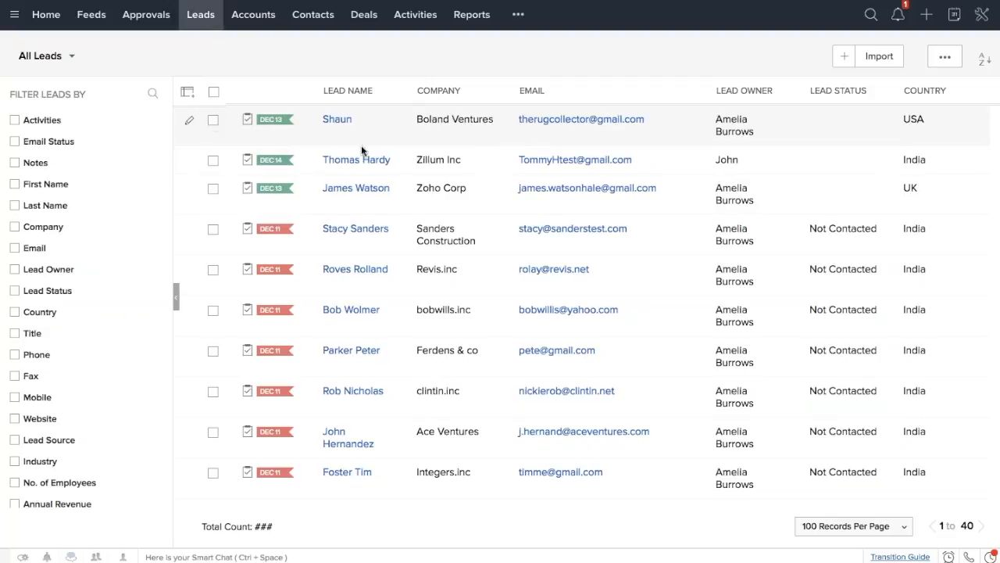
{"action": "left_click", "coordinate": [384, 161]}
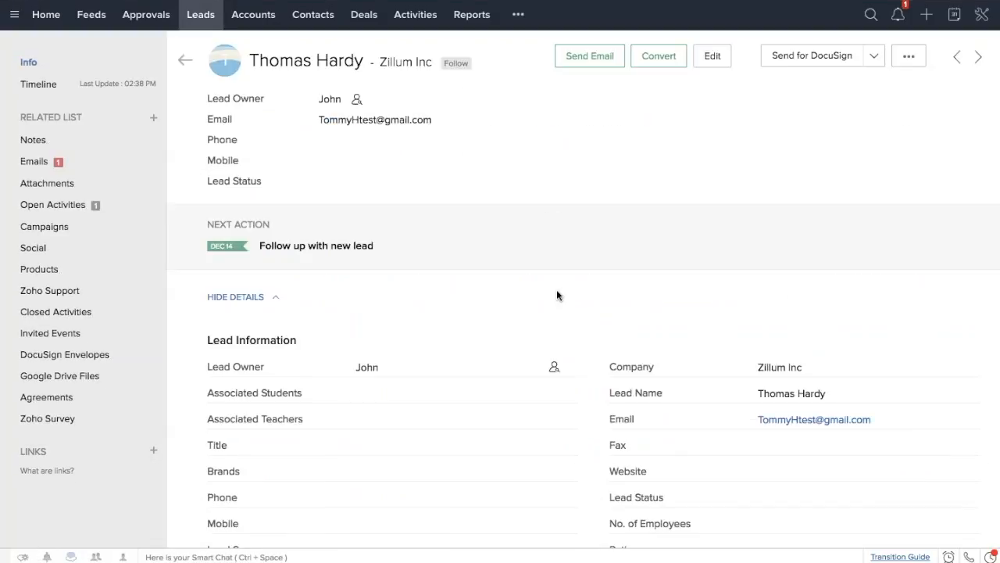
{"action": "scroll", "coordinate": [557, 291], "scroll_direction": "down", "scroll_amount": 3}
{"action": "scroll", "coordinate": [772, 384], "scroll_direction": "down", "scroll_amount": 1}
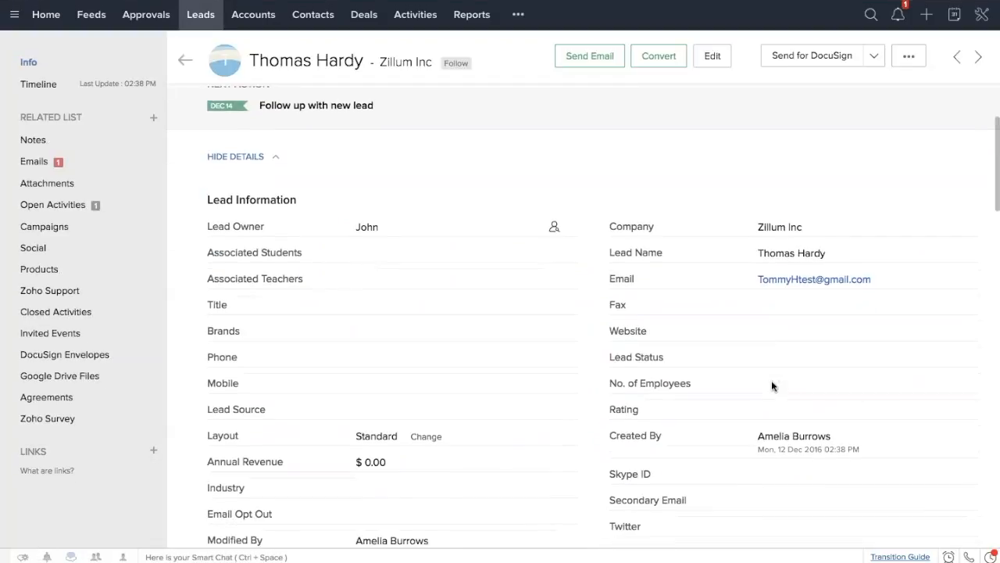
{"action": "left_click", "coordinate": [974, 357]}
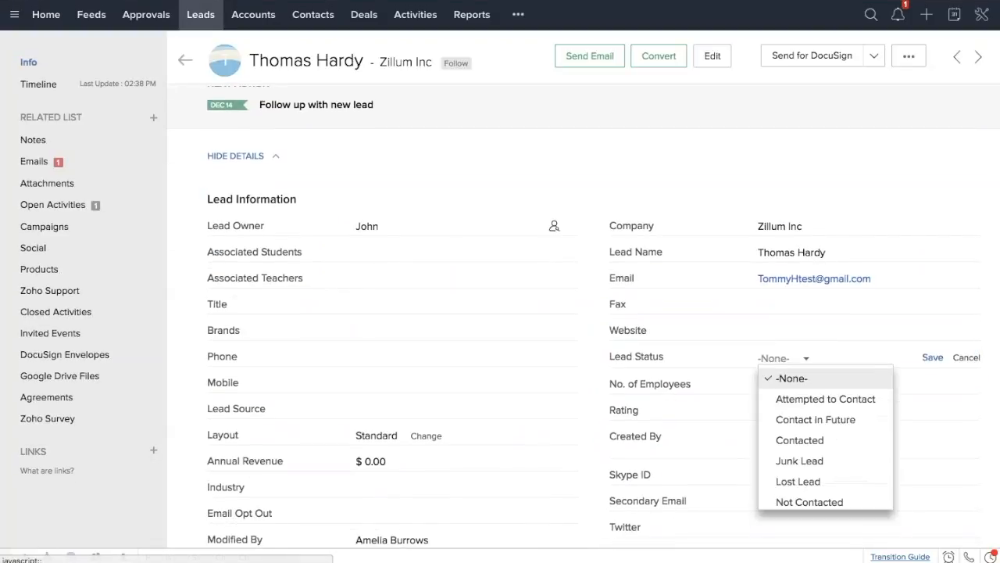
{"action": "left_click", "coordinate": [831, 400]}
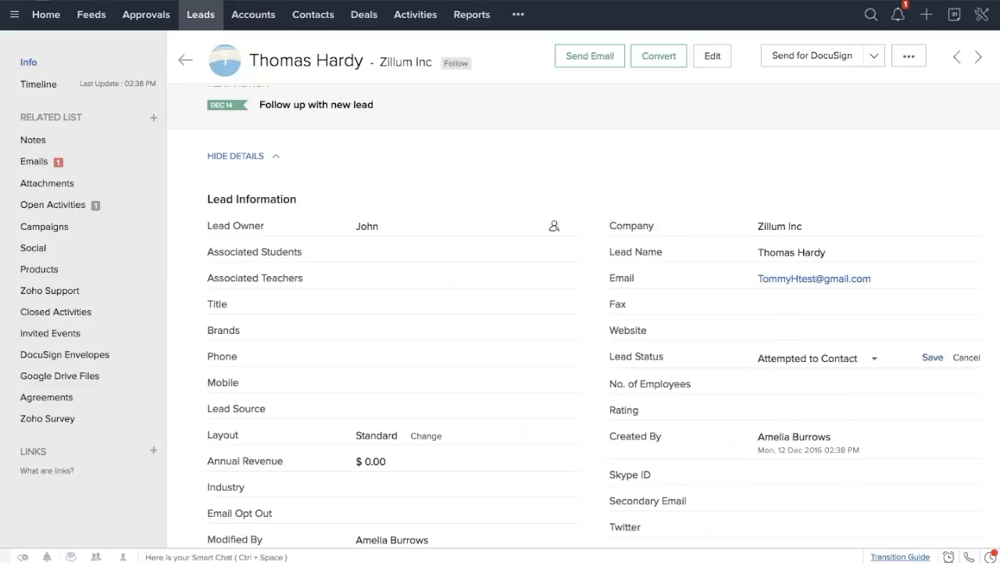
- Send the Zillum Inc lead an email based on the "Tried Calling, left Voice Message" template
{"action": "left_click", "coordinate": [603, 54]}
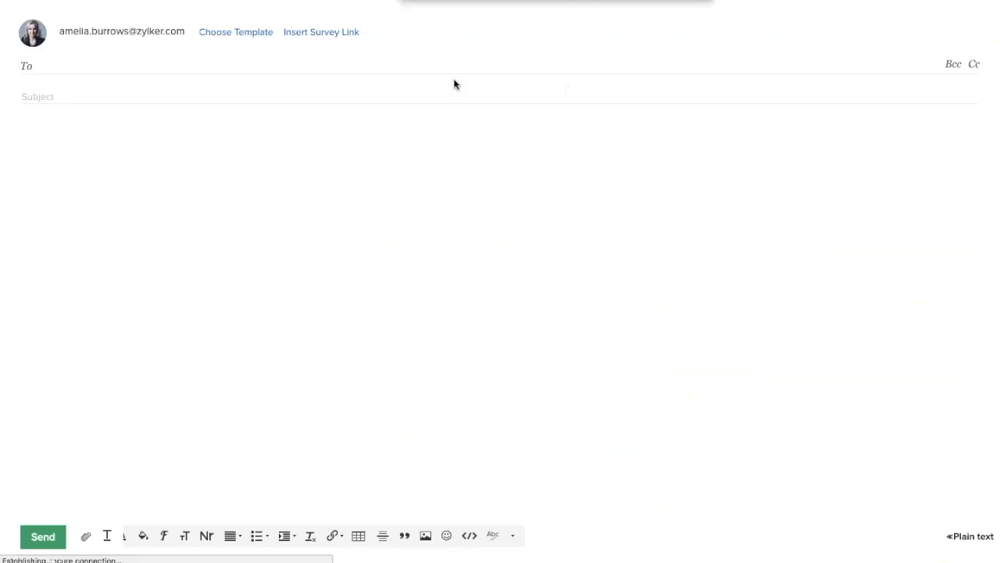
{"action": "left_click", "coordinate": [251, 32]}
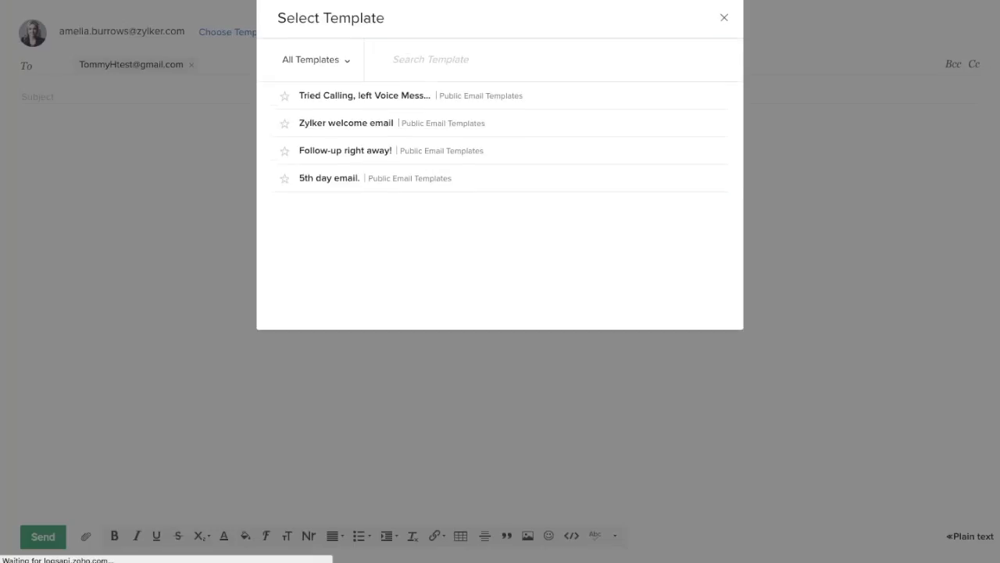
{"action": "left_click", "coordinate": [355, 96]}
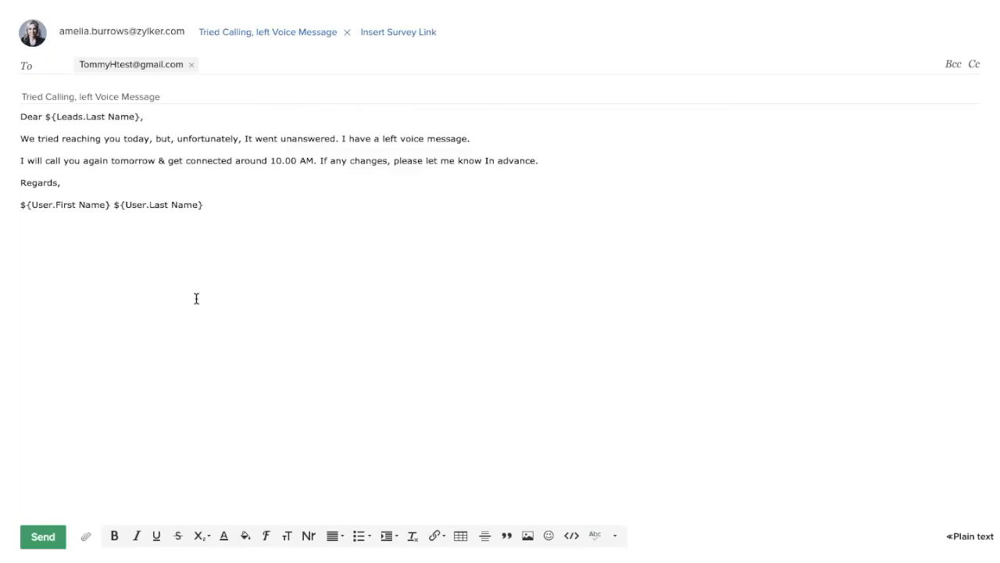
{"action": "left_click", "coordinate": [52, 536]}
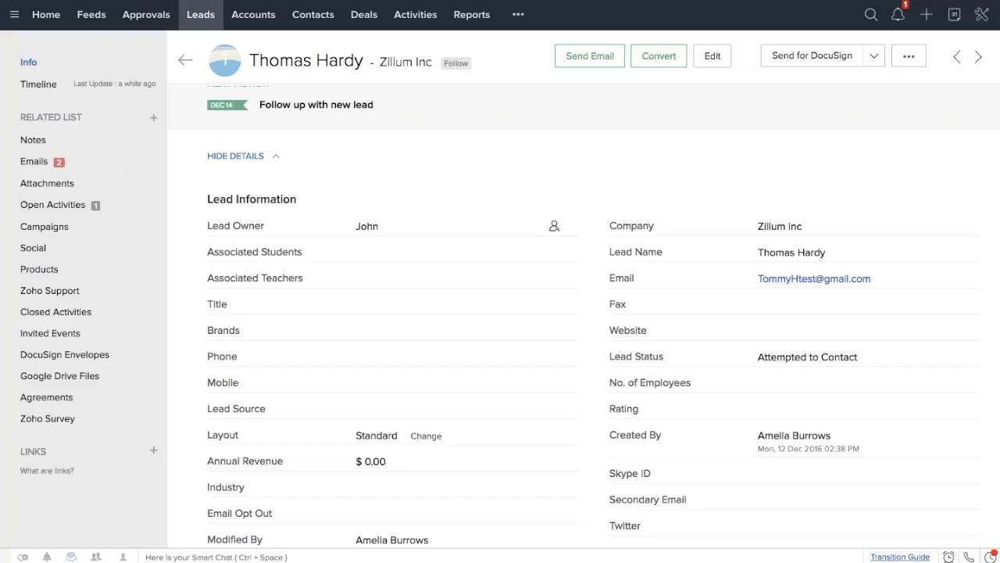
- In the leads list, select the Boland Ventures, Zillum Inc, Zoho Corp, Sanders Construction, bobwills.inc, Ferdens & co, clintin.inc, Ace Ventures and Marschelle leads
{"action": "left_click", "coordinate": [201, 15]}
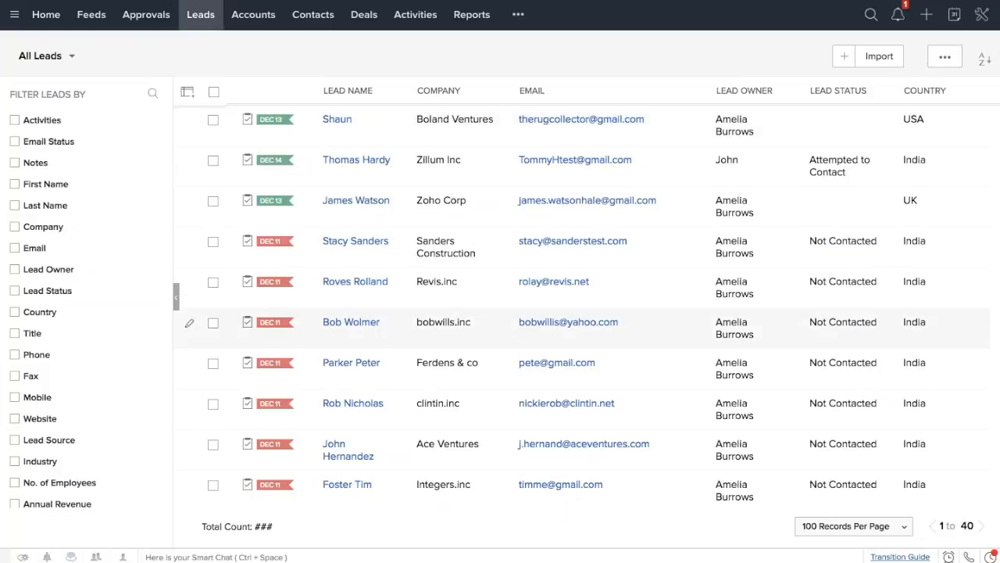
{"action": "scroll", "coordinate": [351, 322], "scroll_direction": "down", "scroll_amount": 3}
{"action": "scroll", "coordinate": [351, 338], "scroll_direction": "down", "scroll_amount": 2}
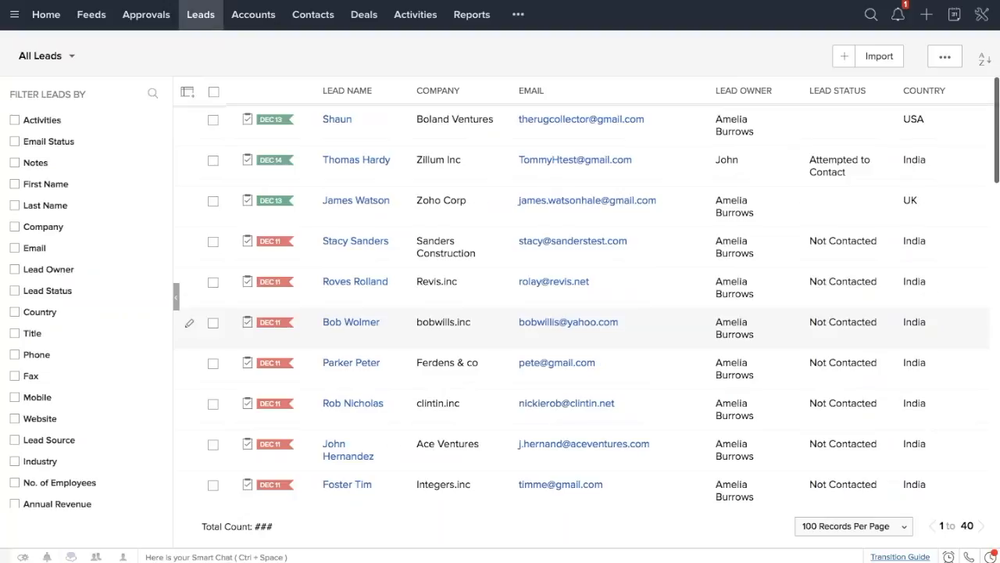
{"action": "left_click", "coordinate": [217, 121]}
{"action": "left_click", "coordinate": [214, 162]}
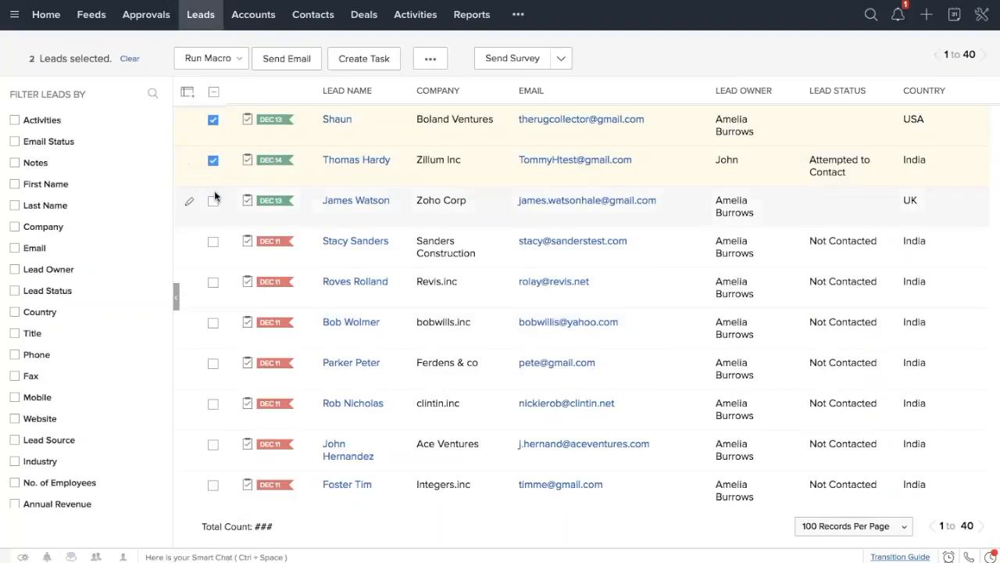
{"action": "left_click", "coordinate": [214, 202]}
{"action": "left_click", "coordinate": [213, 243]}
{"action": "left_click", "coordinate": [214, 323]}
{"action": "left_click", "coordinate": [213, 364]}
{"action": "left_click", "coordinate": [214, 405]}
{"action": "left_click", "coordinate": [216, 446]}
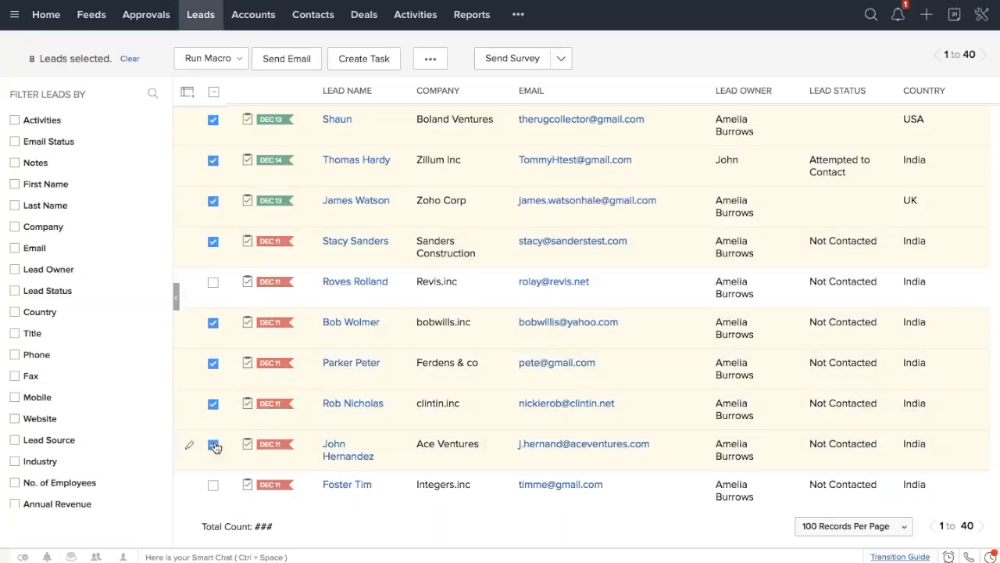
{"action": "scroll", "coordinate": [216, 446], "scroll_direction": "down", "scroll_amount": 3}
{"action": "left_click", "coordinate": [214, 426]}
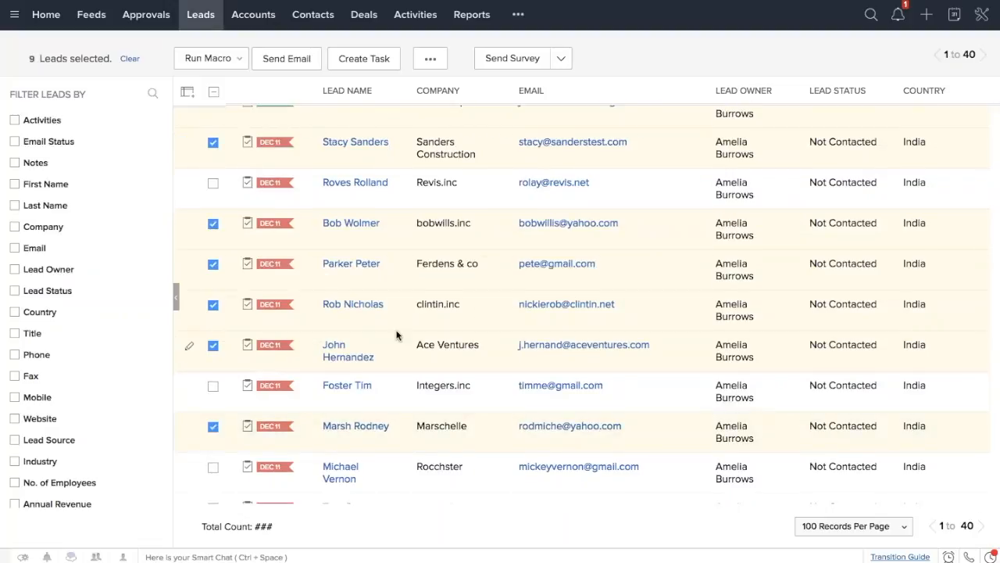
- Look over the selected leads and run the "Left Voice Message" macro on them
{"action": "scroll", "coordinate": [398, 312], "scroll_direction": "up", "scroll_amount": 3}
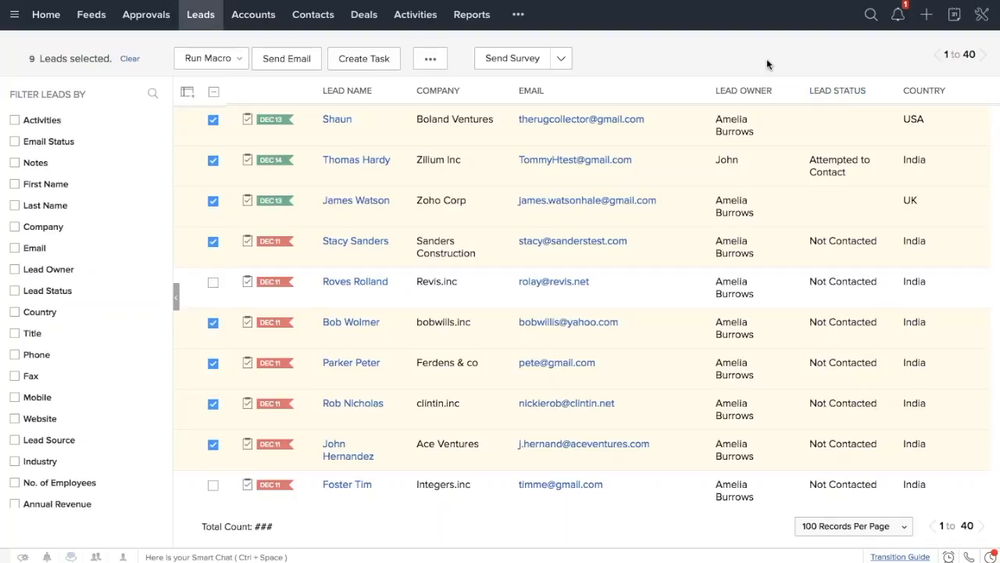
{"action": "scroll", "coordinate": [412, 316], "scroll_direction": "down", "scroll_amount": 3}
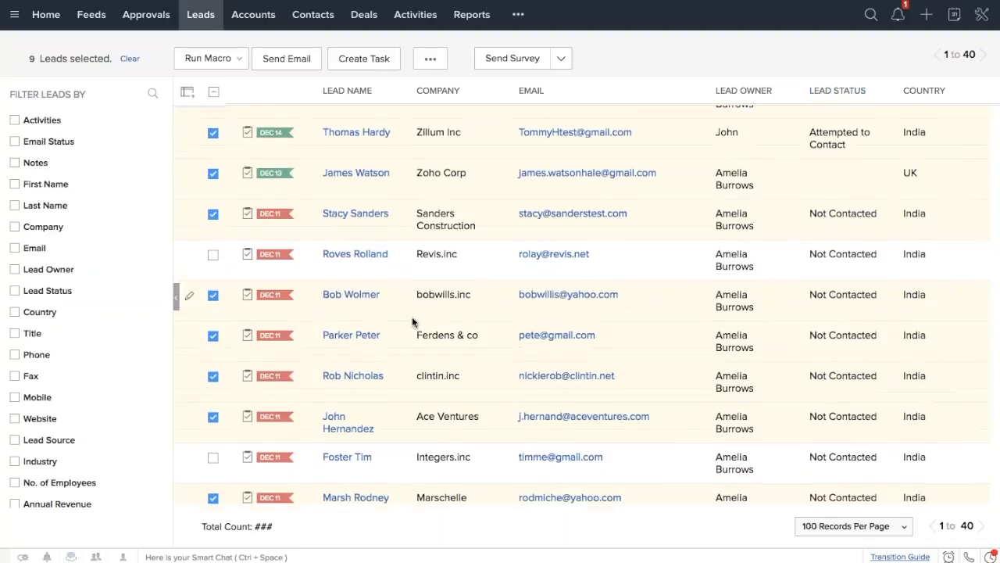
{"action": "scroll", "coordinate": [412, 317], "scroll_direction": "down", "scroll_amount": 4}
{"action": "scroll", "coordinate": [412, 316], "scroll_direction": "up", "scroll_amount": 7}
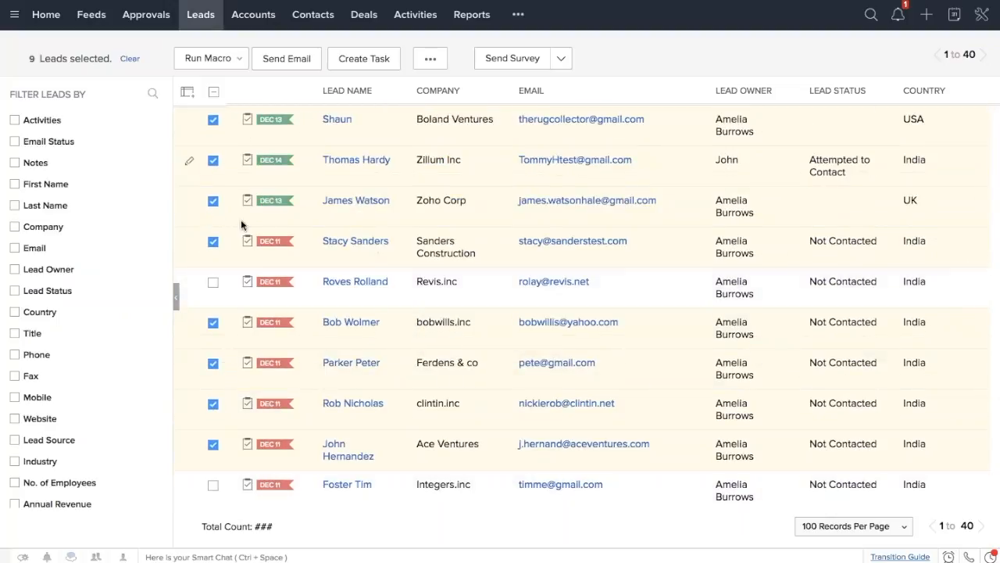
{"action": "scroll", "coordinate": [246, 301], "scroll_direction": "down", "scroll_amount": 9}
{"action": "scroll", "coordinate": [245, 301], "scroll_direction": "up", "scroll_amount": 9}
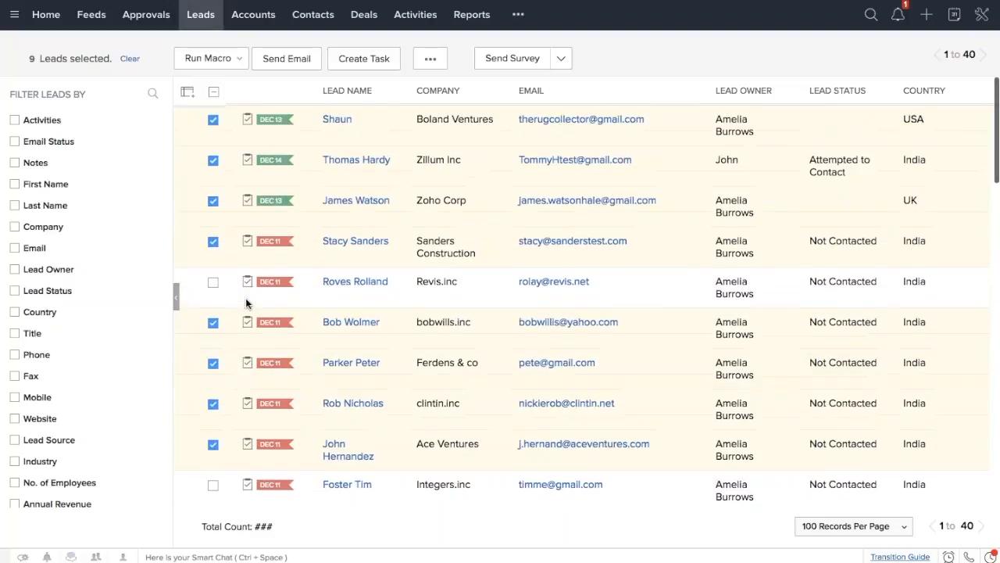
{"action": "left_click", "coordinate": [232, 61]}
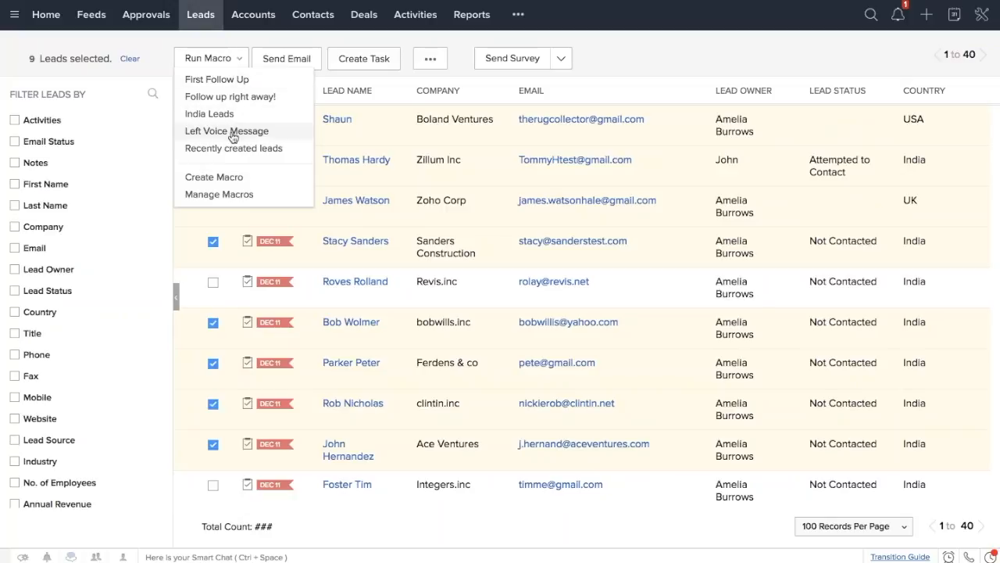
{"action": "left_click", "coordinate": [229, 132]}
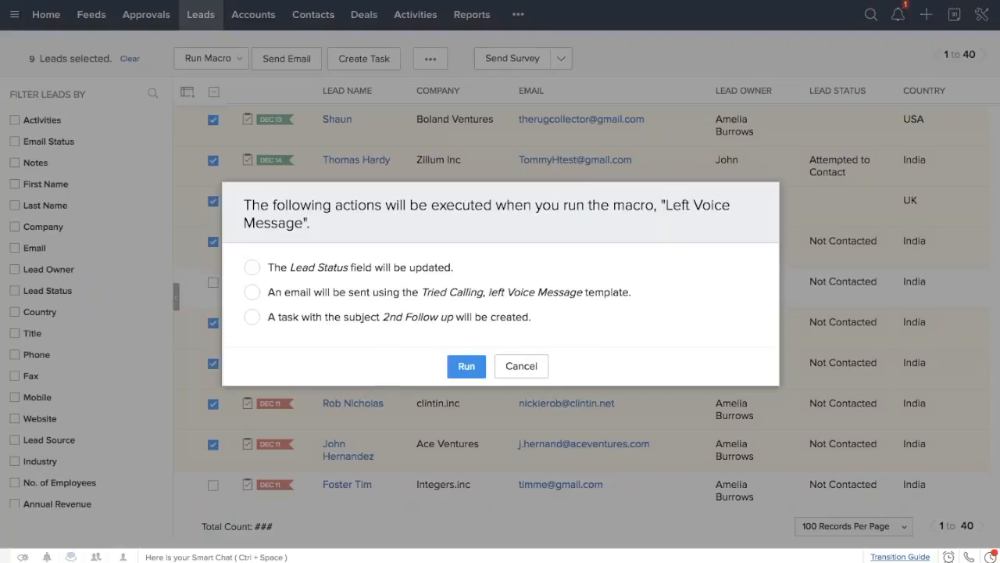
{"action": "left_click", "coordinate": [471, 368]}
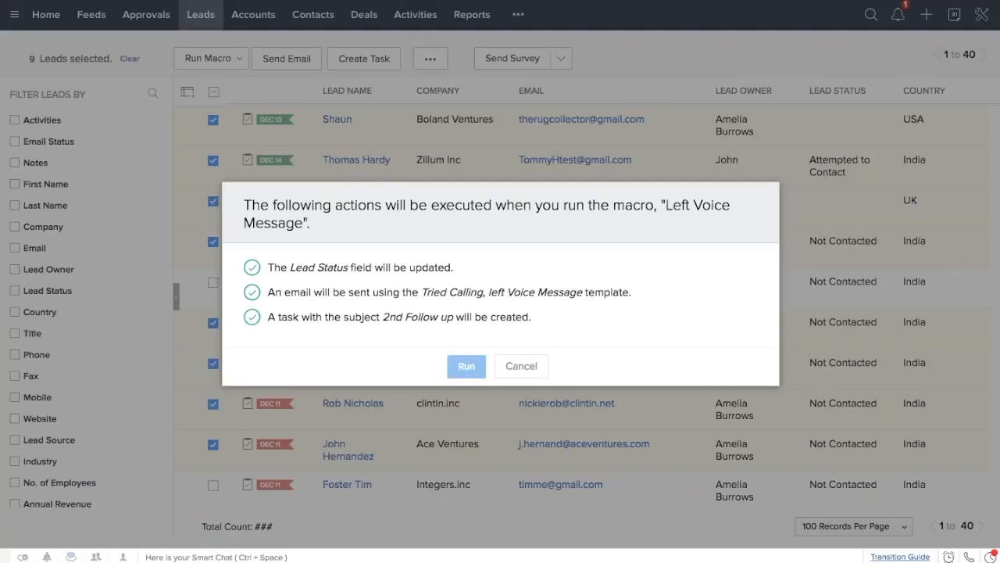
{"action": "left_click", "coordinate": [527, 374]}
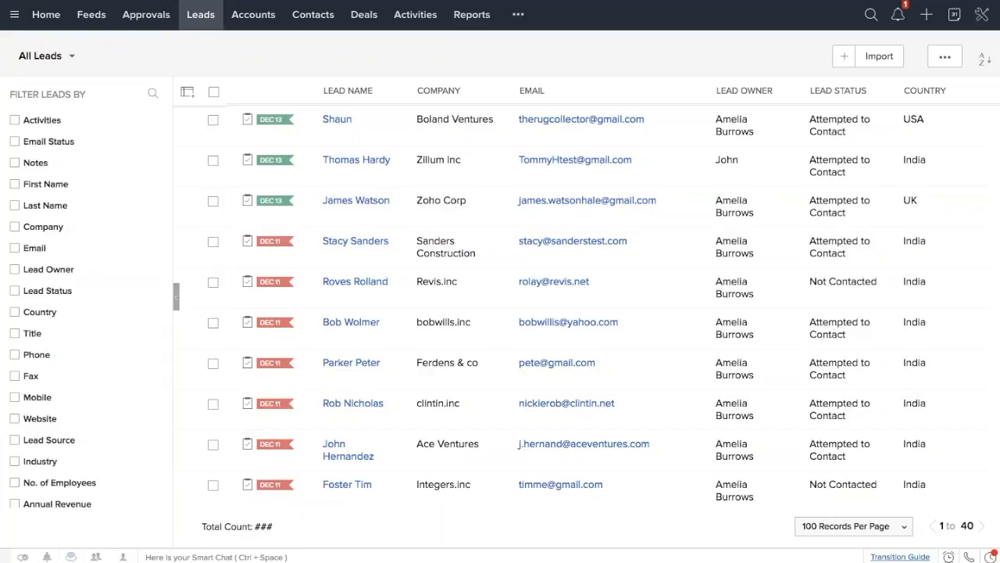
- Review the Lead Status column in the leads list and read the "Tried Calling, left Voice Message" email on the Zoho Corp lead
{"action": "left_click_drag", "start_coordinate": [867, 90], "coordinate": [812, 91]}
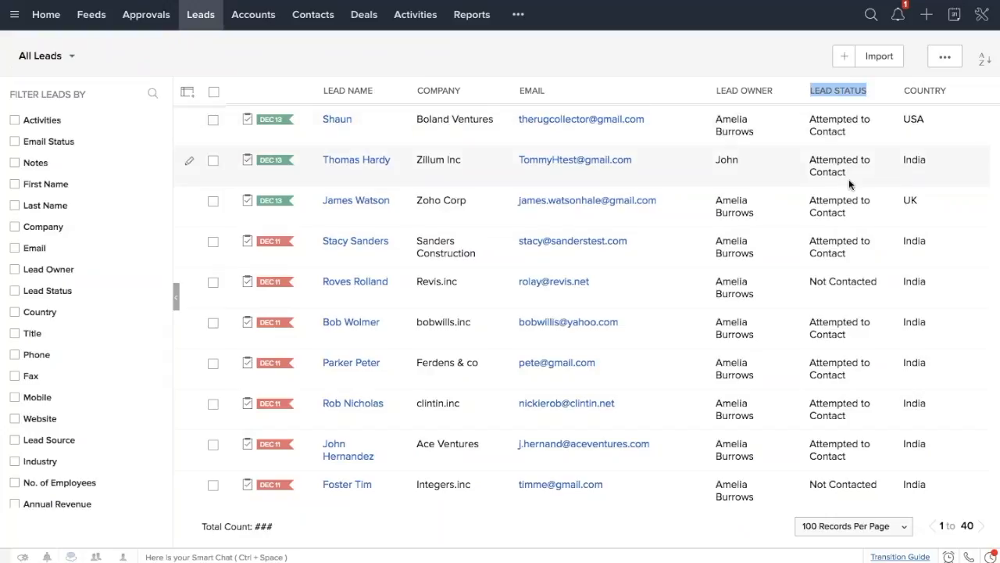
{"action": "scroll", "coordinate": [848, 184], "scroll_direction": "down", "scroll_amount": 1}
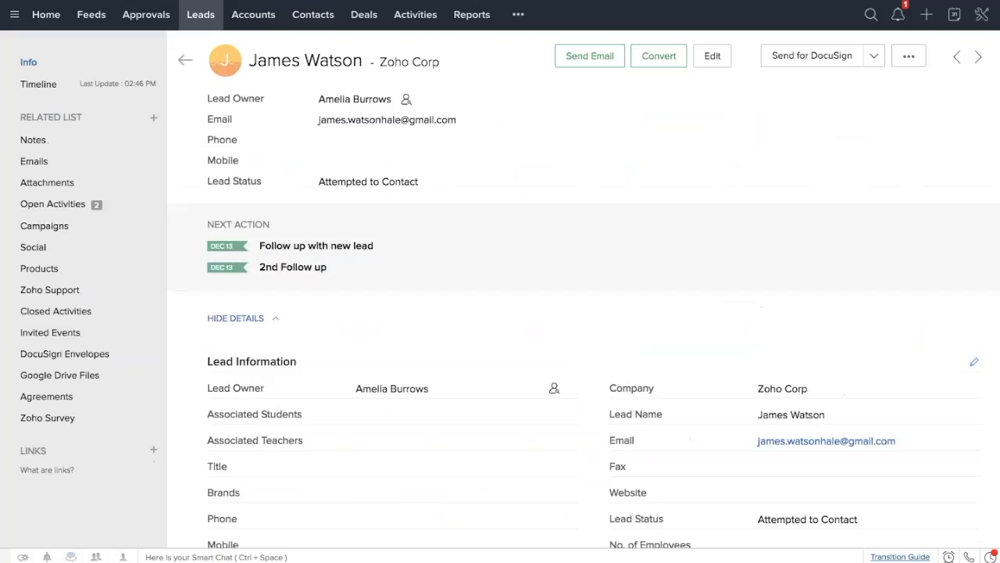
{"action": "scroll", "coordinate": [586, 312], "scroll_direction": "down", "scroll_amount": 3}
{"action": "scroll", "coordinate": [586, 312], "scroll_direction": "down", "scroll_amount": 8}
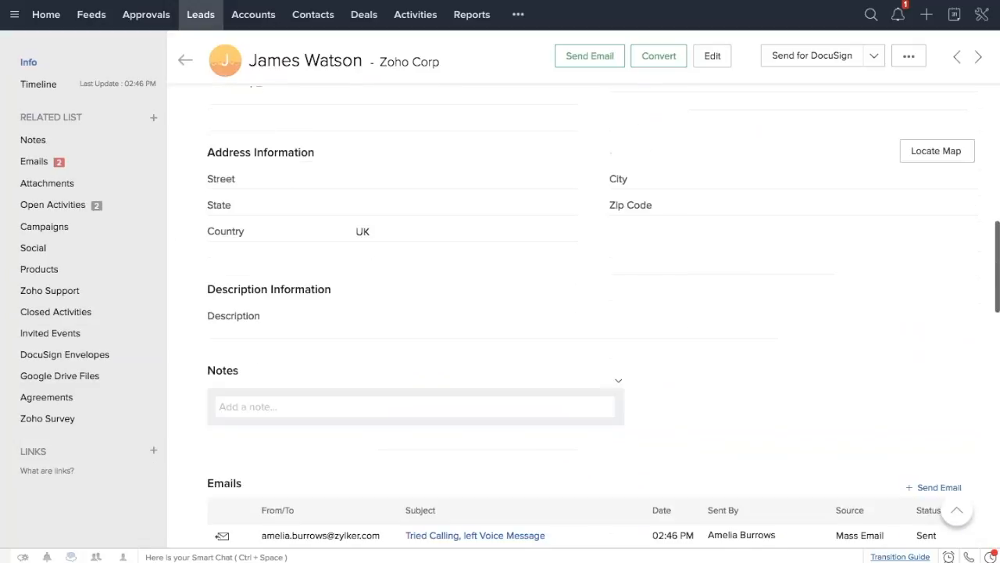
{"action": "left_click_drag", "start_coordinate": [545, 384], "coordinate": [404, 386]}
{"action": "left_click", "coordinate": [577, 312]}
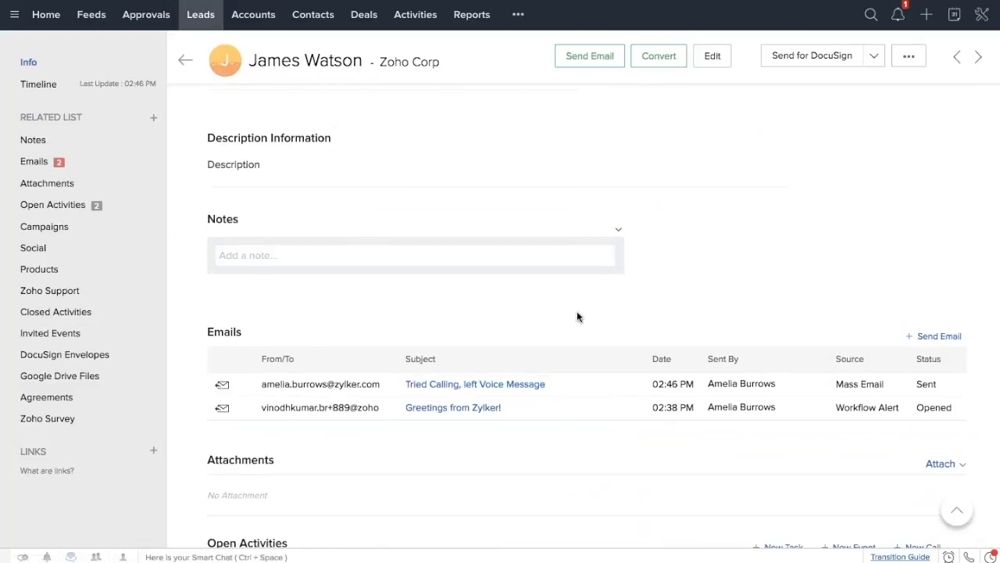
{"action": "triple_click", "coordinate": [873, 378]}
{"action": "left_click", "coordinate": [717, 330]}
{"action": "left_click", "coordinate": [479, 391]}
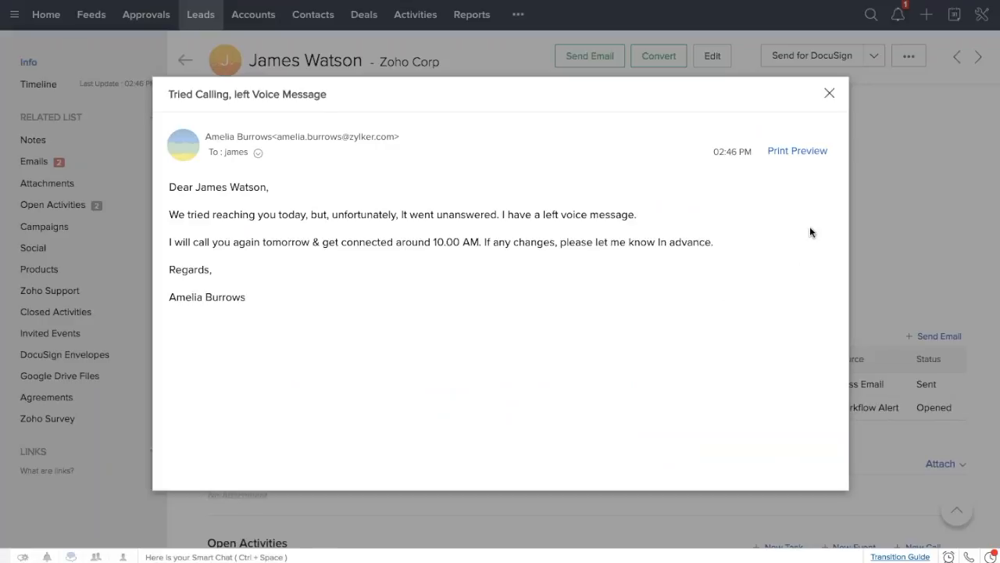
{"action": "key", "text": "Escape"}
- Examine the "2nd Follow up" task and its due date among the Zoho Corp lead's open activities
{"action": "scroll", "coordinate": [430, 330], "scroll_direction": "down", "scroll_amount": 3}
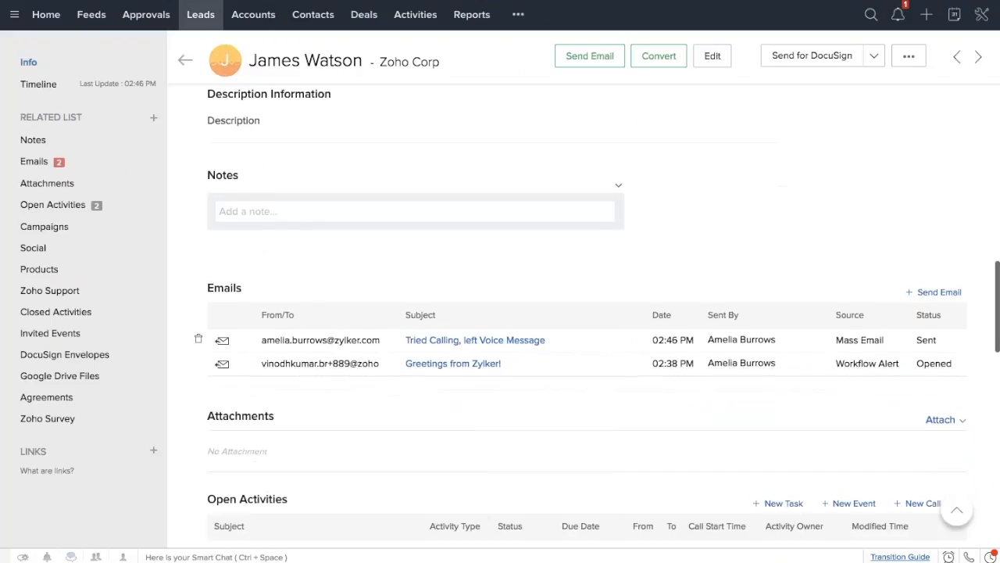
{"action": "scroll", "coordinate": [305, 371], "scroll_direction": "down", "scroll_amount": 1}
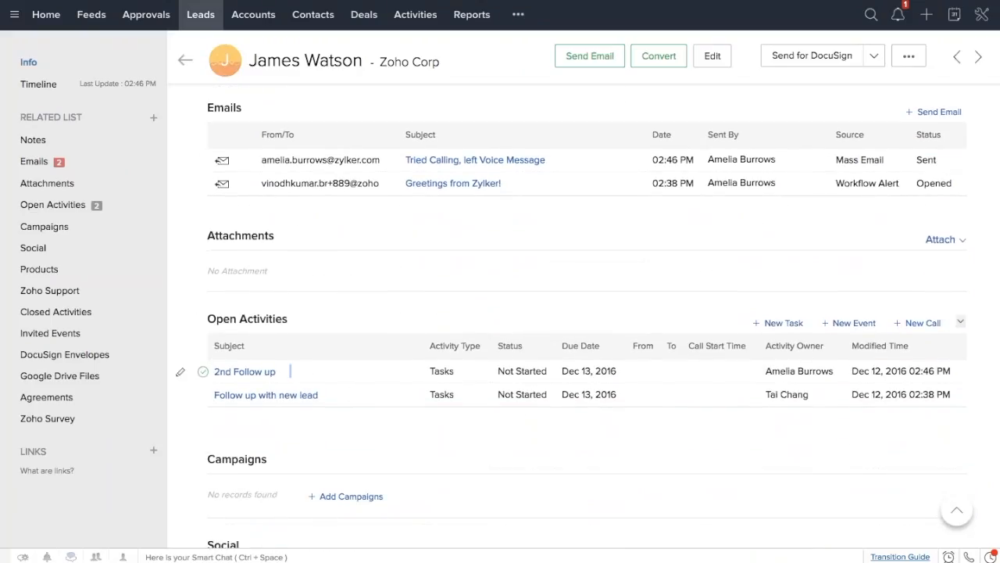
{"action": "left_click_drag", "start_coordinate": [291, 371], "coordinate": [214, 367]}
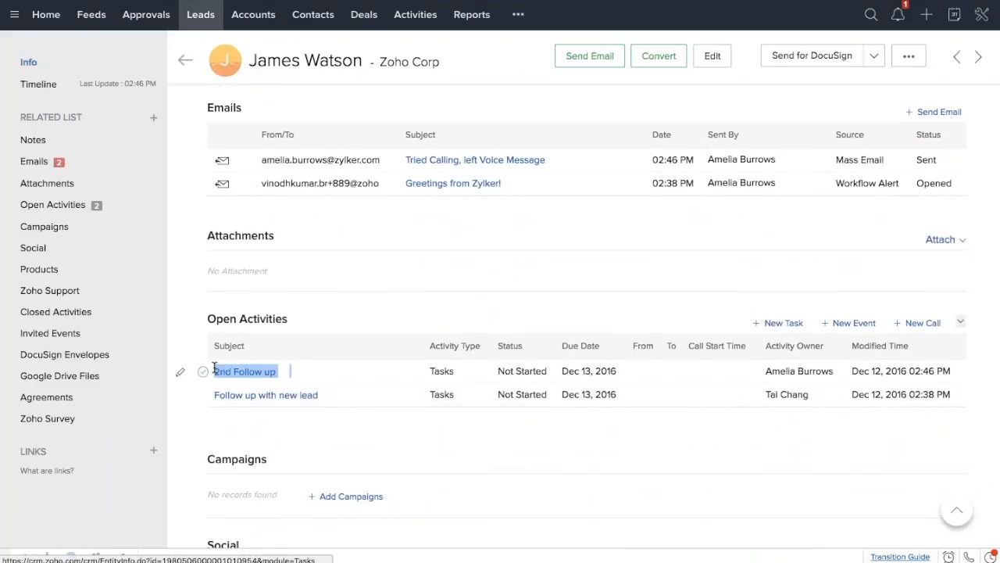
{"action": "left_click", "coordinate": [426, 324]}
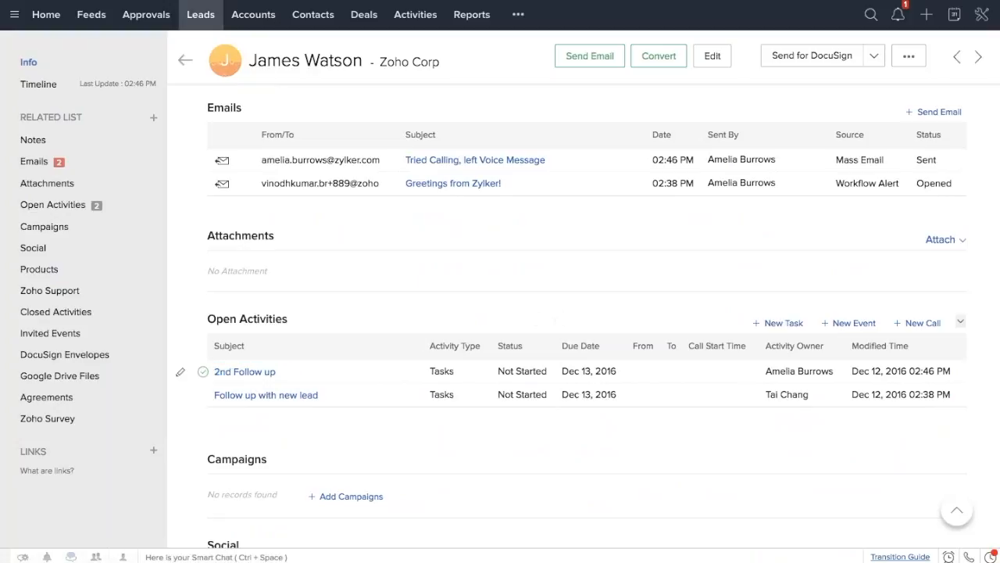
{"action": "left_click_drag", "start_coordinate": [625, 370], "coordinate": [562, 371]}
{"action": "left_click", "coordinate": [589, 299]}
{"action": "scroll", "coordinate": [588, 298], "scroll_direction": "up", "scroll_amount": 5}
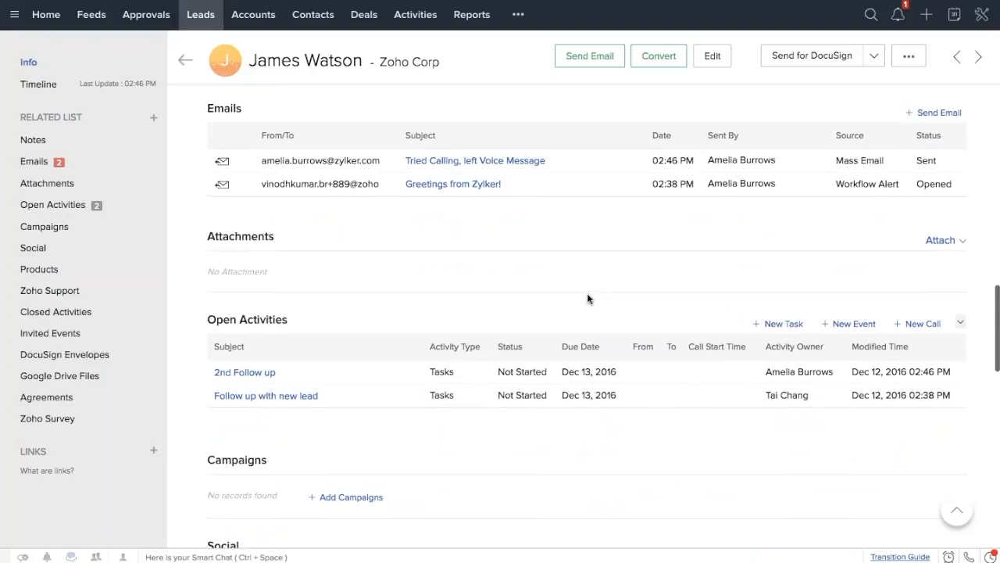
{"action": "scroll", "coordinate": [588, 298], "scroll_direction": "up", "scroll_amount": 5}
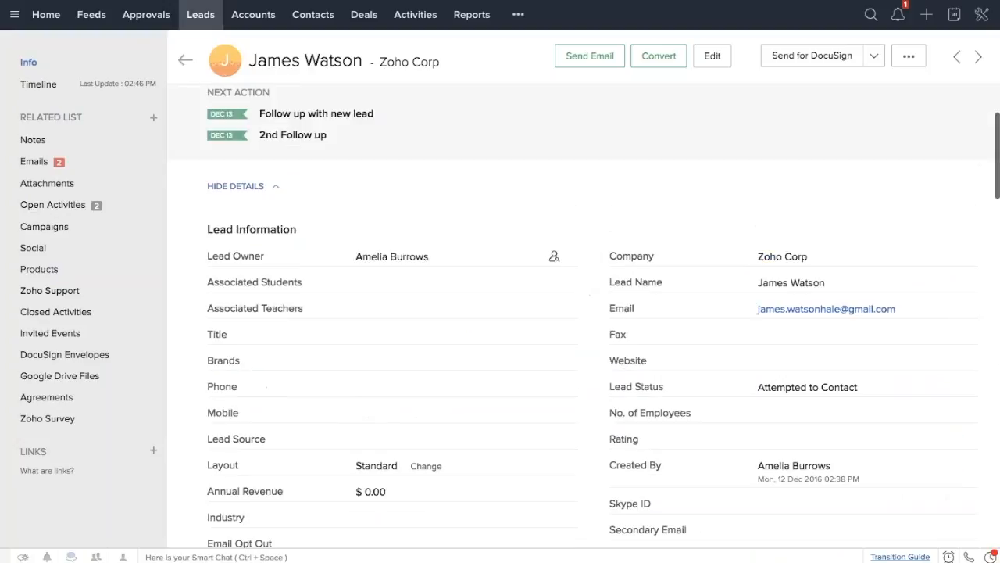
- Return to the leads list, select all leads, and start a new macro with the name and description "test"
{"action": "left_click", "coordinate": [185, 60]}
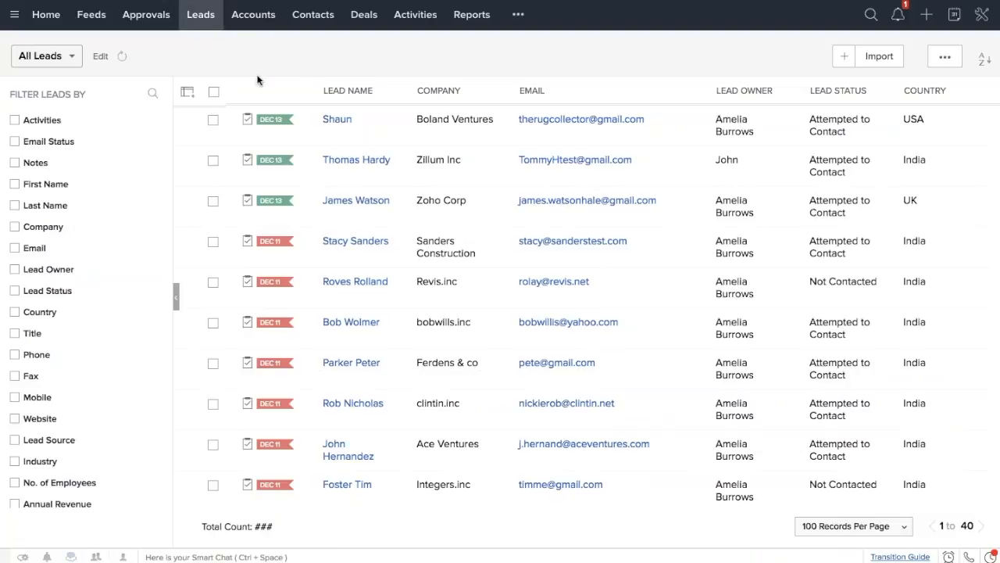
{"action": "left_click", "coordinate": [217, 92]}
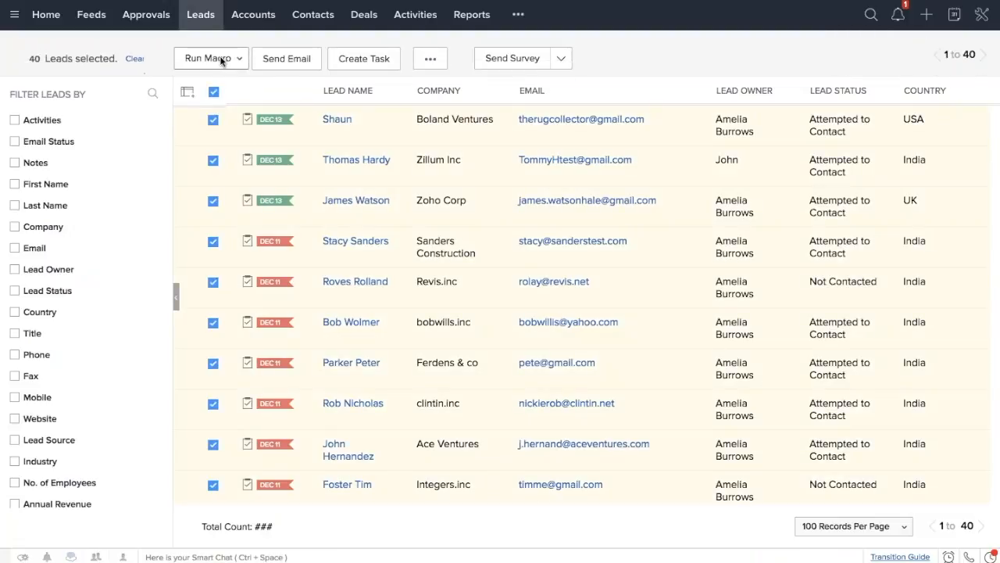
{"action": "left_click", "coordinate": [219, 62]}
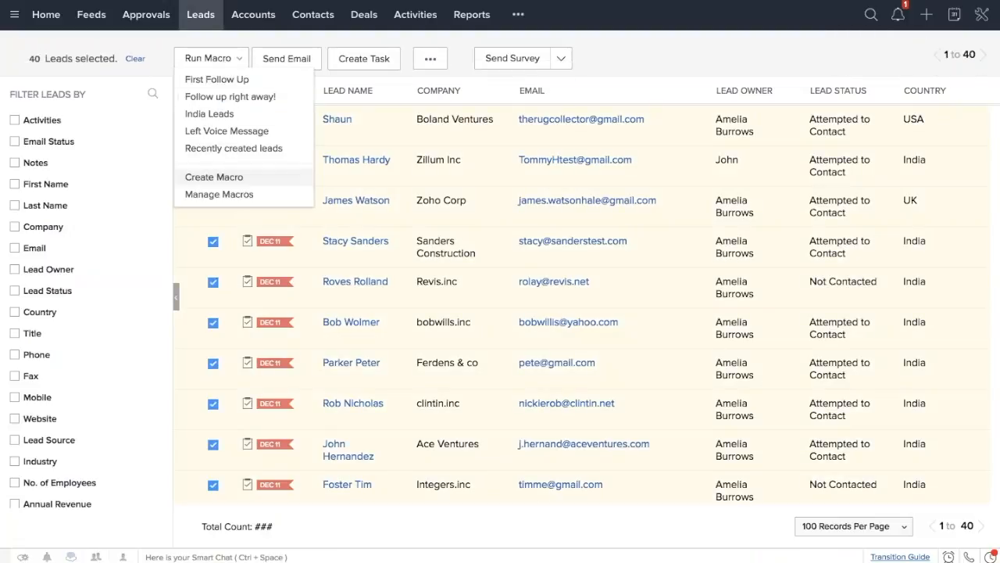
{"action": "left_click", "coordinate": [232, 177]}
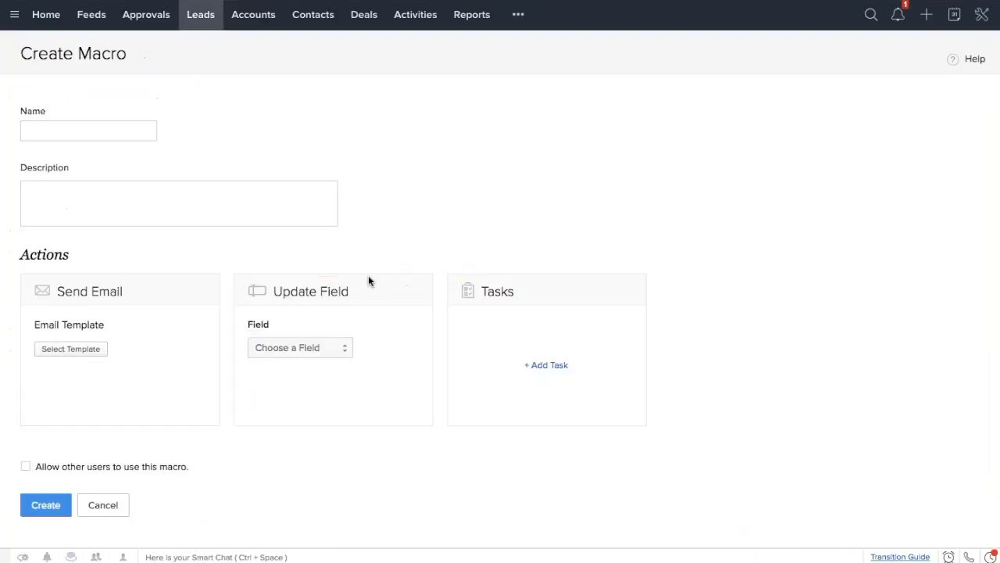
{"action": "type", "text": "test"}
{"action": "key", "text": "Tab"}
{"action": "type", "text": "test"}
- Add the "Zylker welcome email" template as the macro's email action, keeping the preset sender address
{"action": "left_click", "coordinate": [71, 349]}
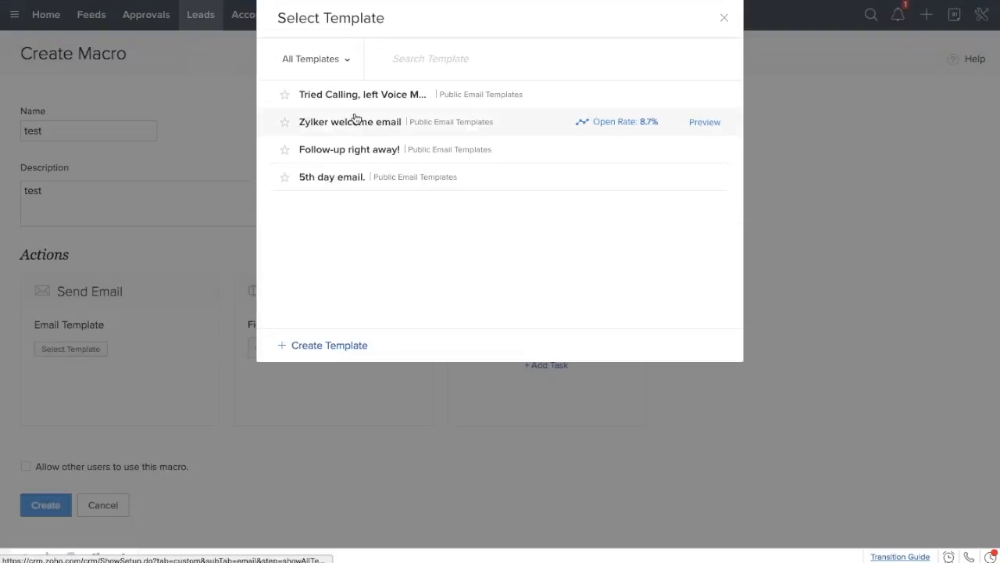
{"action": "left_click", "coordinate": [354, 124]}
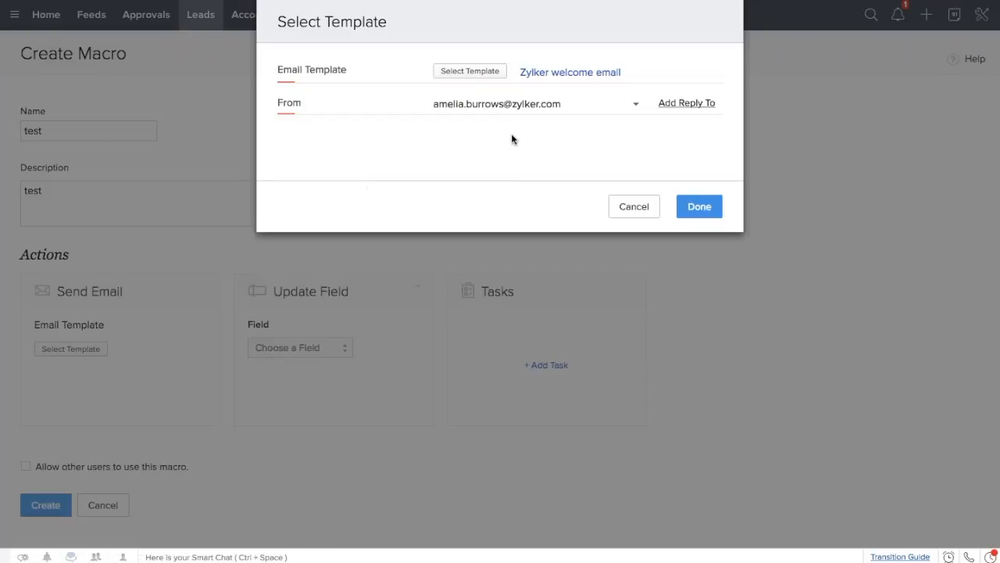
{"action": "left_click", "coordinate": [699, 207]}
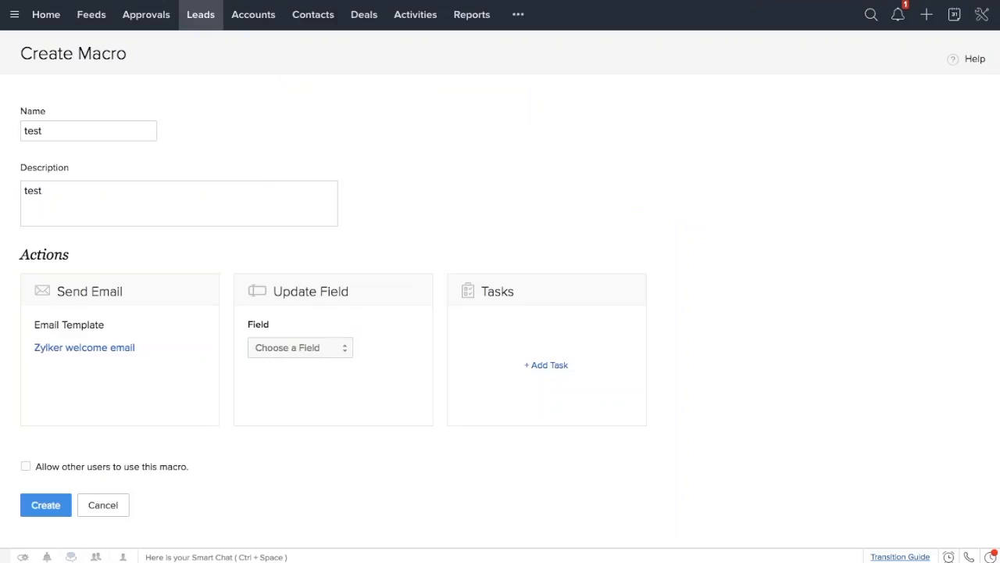
- Add a field update to the macro that sets Lead Status to Contacted
{"action": "left_click", "coordinate": [309, 348]}
{"action": "scroll", "coordinate": [309, 421], "scroll_direction": "down", "scroll_amount": 2}
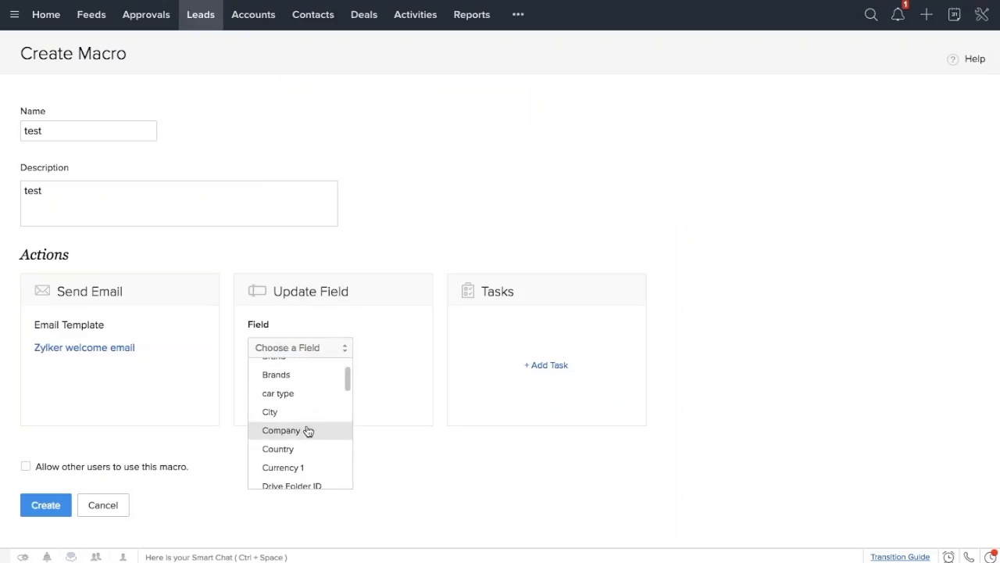
{"action": "scroll", "coordinate": [307, 458], "scroll_direction": "down", "scroll_amount": 3}
{"action": "scroll", "coordinate": [306, 458], "scroll_direction": "down", "scroll_amount": 2}
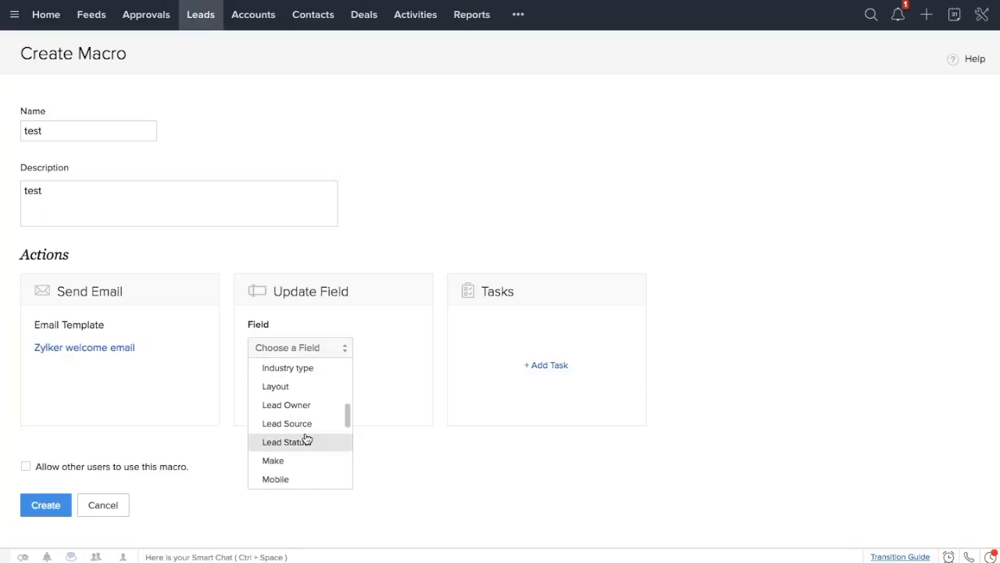
{"action": "left_click", "coordinate": [307, 439]}
{"action": "left_click", "coordinate": [453, 349]}
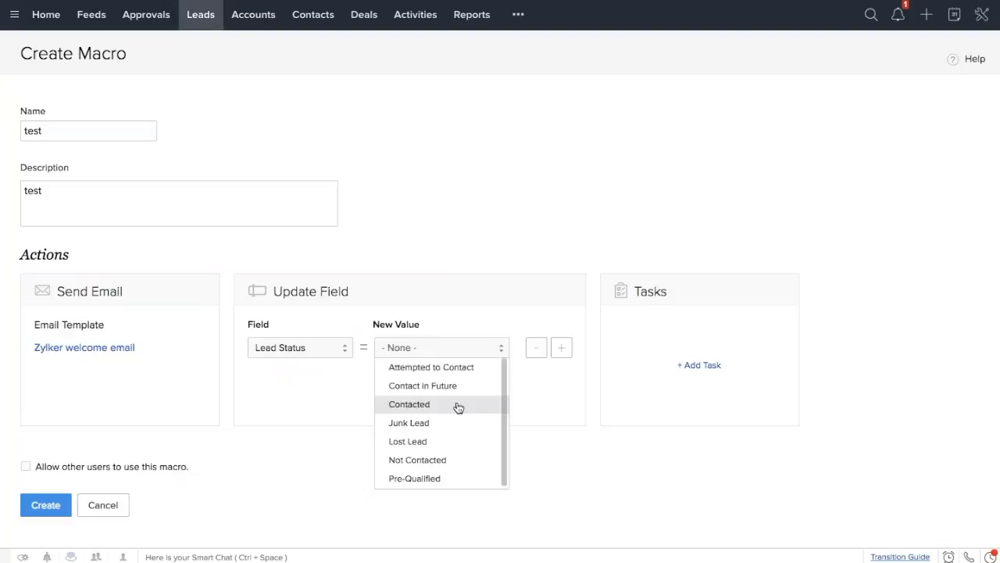
{"action": "left_click", "coordinate": [459, 405]}
- Add a task to the macro with the subject "test task" and status Not Started, keeping the preset due date, priority and assignee
{"action": "left_click", "coordinate": [703, 365]}
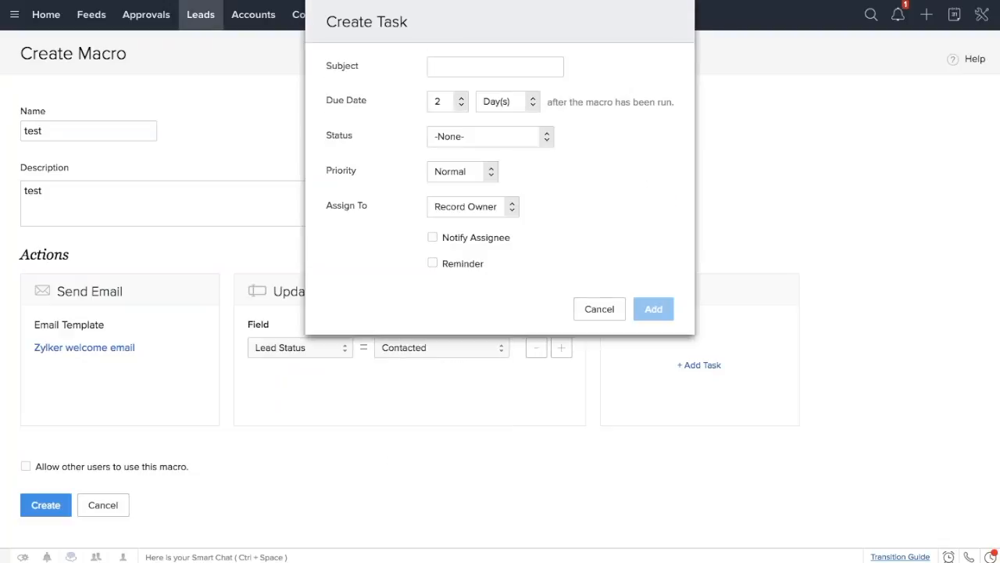
{"action": "type", "text": "test task"}
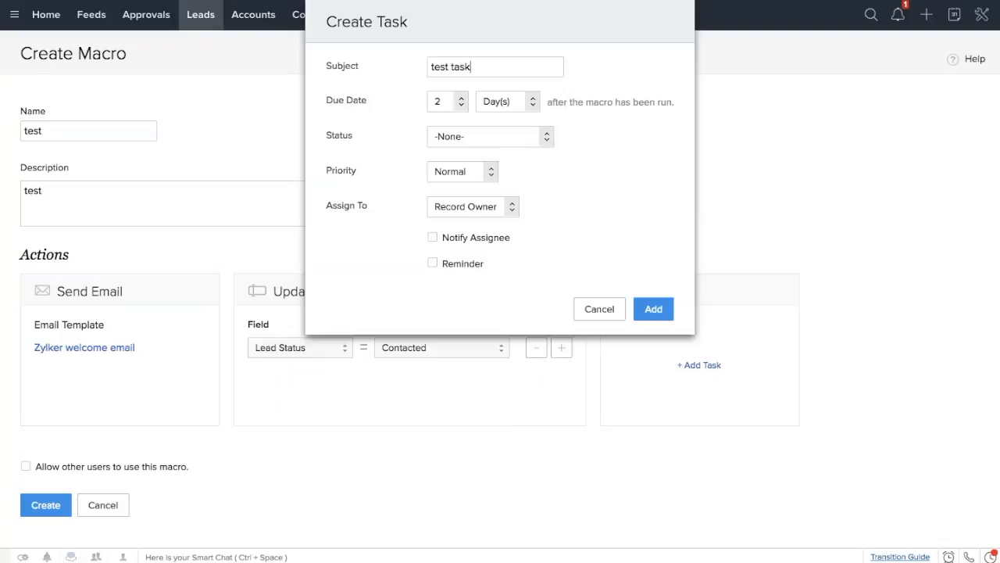
{"action": "left_click", "coordinate": [654, 311]}
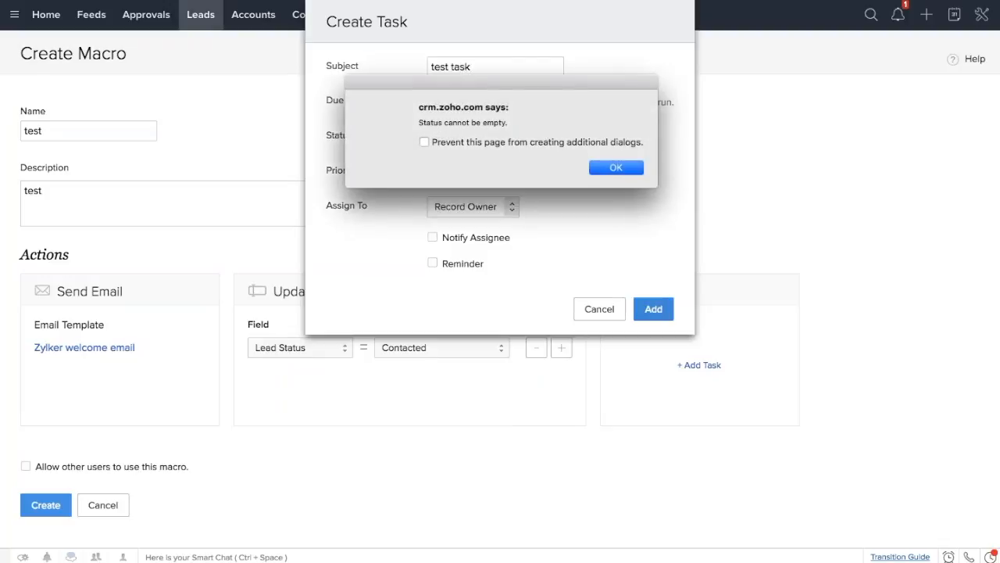
{"action": "left_click", "coordinate": [614, 168]}
{"action": "left_click", "coordinate": [516, 136]}
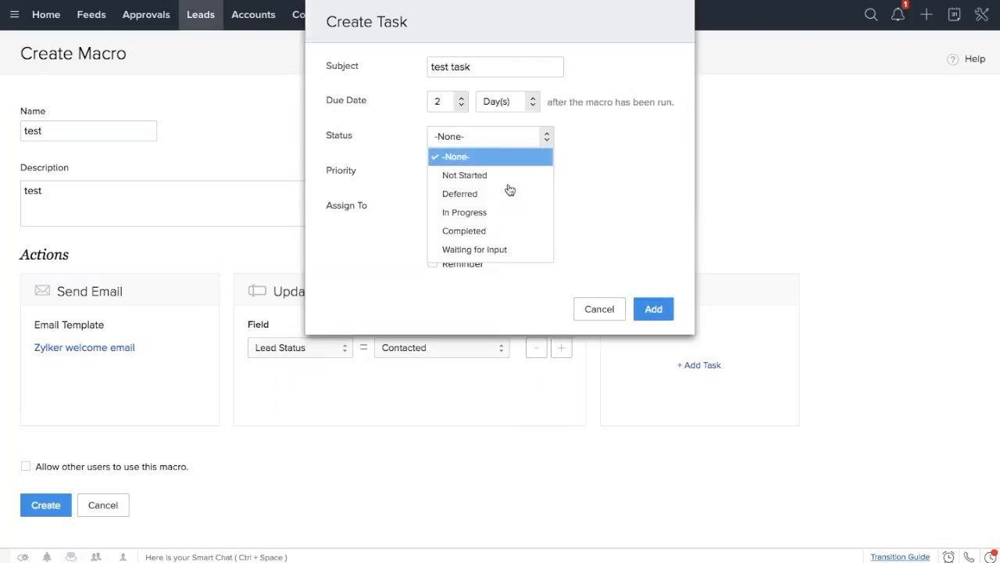
{"action": "left_click", "coordinate": [469, 175]}
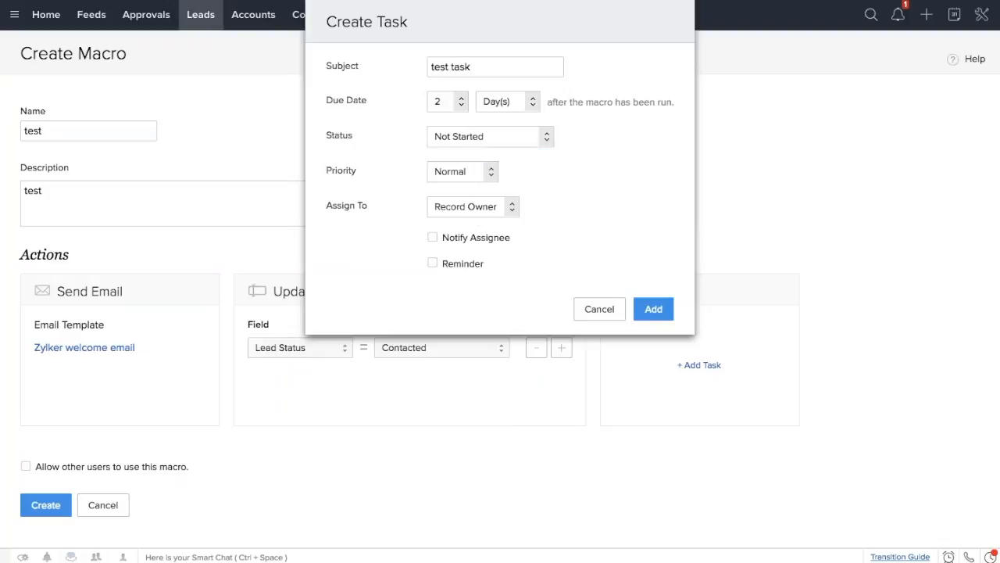
{"action": "left_click", "coordinate": [658, 310]}
- Share the macro with the first two available users and create it
{"action": "scroll", "coordinate": [362, 448], "scroll_direction": "down", "scroll_amount": 1}
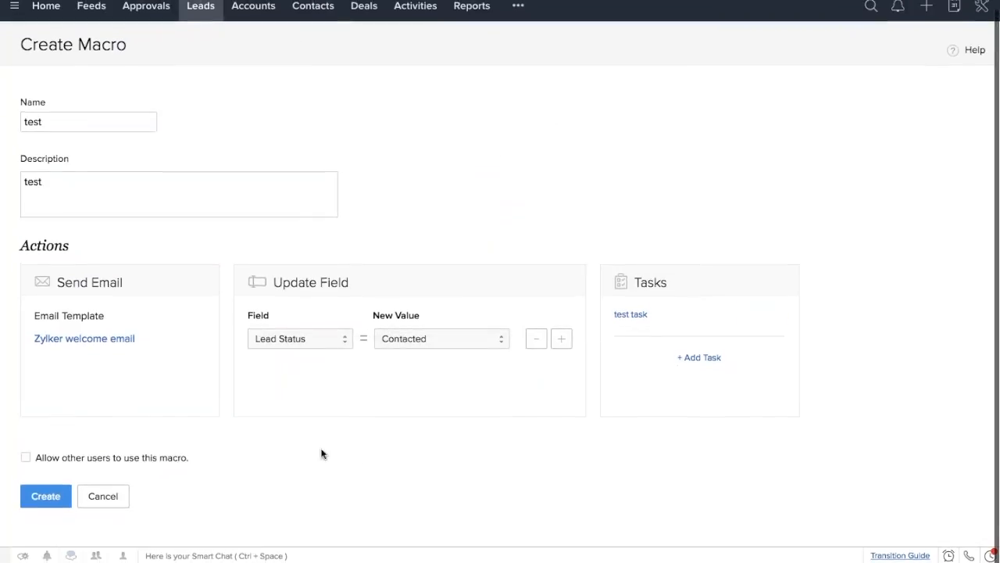
{"action": "left_click", "coordinate": [26, 459]}
{"action": "scroll", "coordinate": [47, 461], "scroll_direction": "down", "scroll_amount": 3}
{"action": "left_click", "coordinate": [61, 457]}
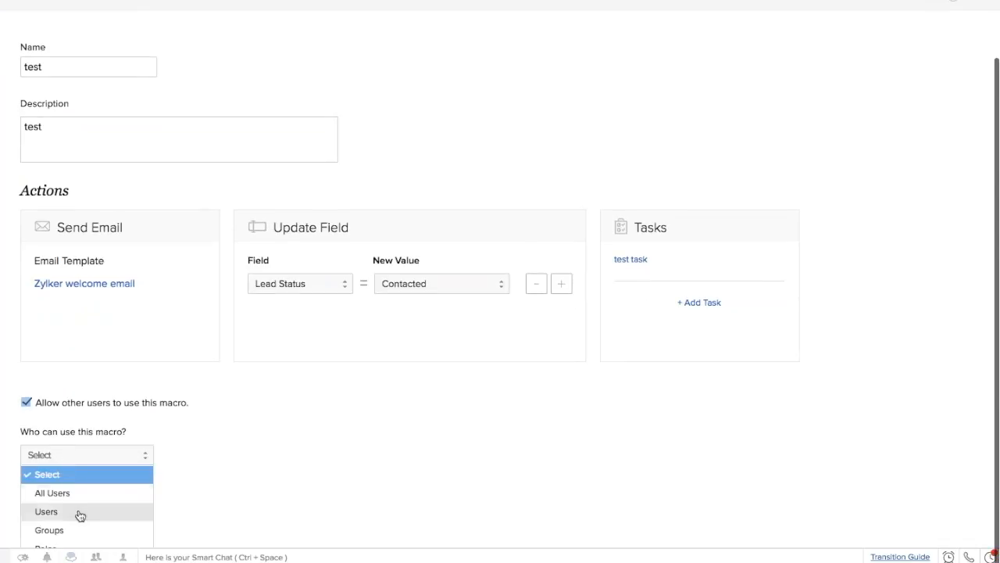
{"action": "left_click", "coordinate": [79, 511]}
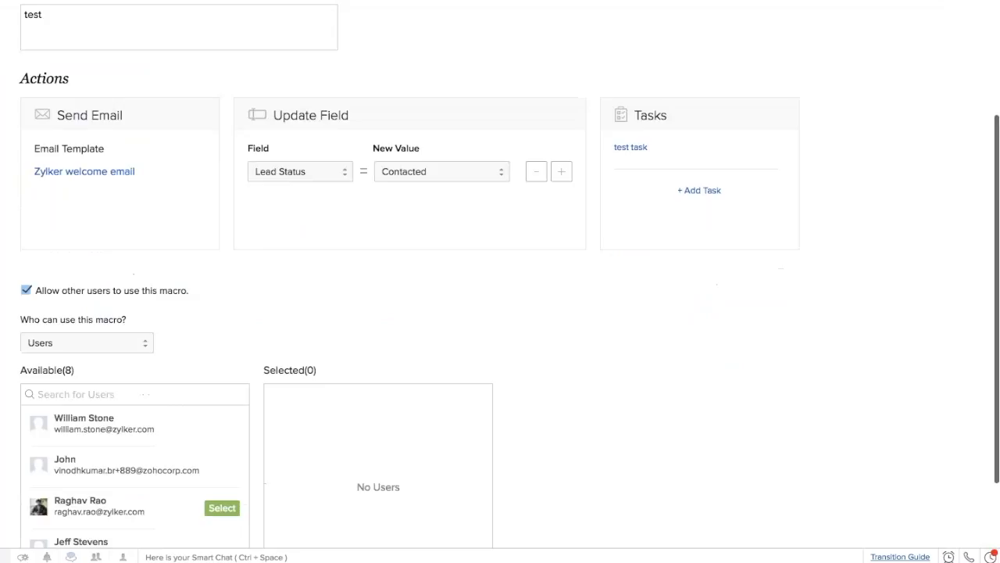
{"action": "scroll", "coordinate": [79, 512], "scroll_direction": "down", "scroll_amount": 3}
{"action": "left_click", "coordinate": [222, 304]}
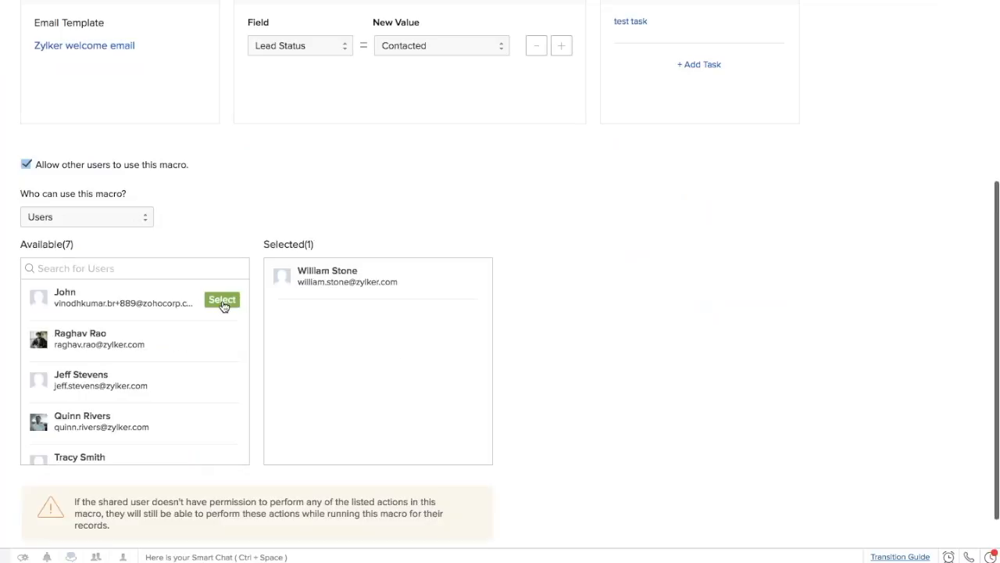
{"action": "left_click", "coordinate": [222, 304]}
{"action": "scroll", "coordinate": [190, 375], "scroll_direction": "down", "scroll_amount": 3}
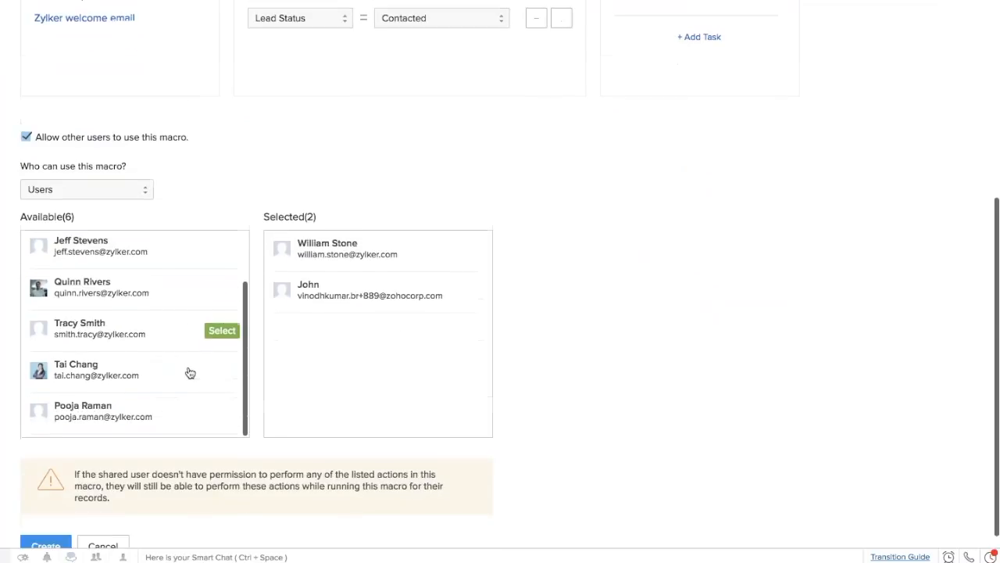
{"action": "scroll", "coordinate": [190, 372], "scroll_direction": "down", "scroll_amount": 1}
{"action": "left_click", "coordinate": [44, 506]}
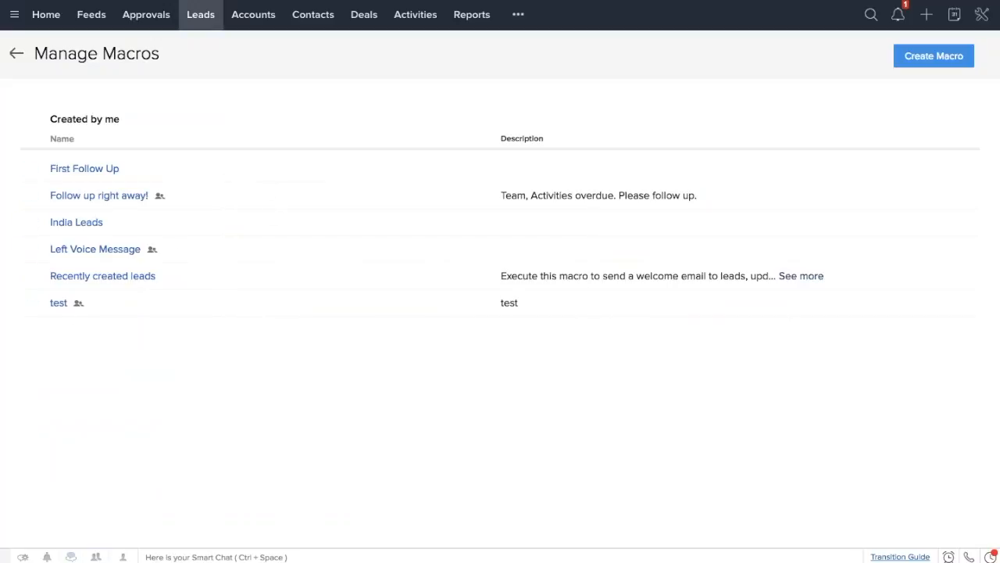
- Return to the leads list, select all leads, and run the "test" macro on them
{"action": "left_click", "coordinate": [205, 16]}
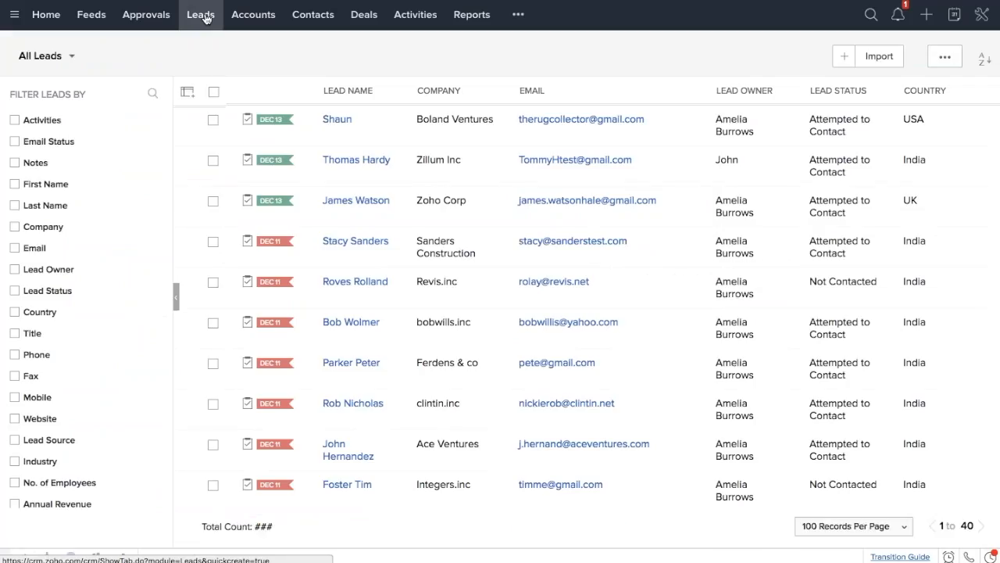
{"action": "left_click", "coordinate": [212, 120]}
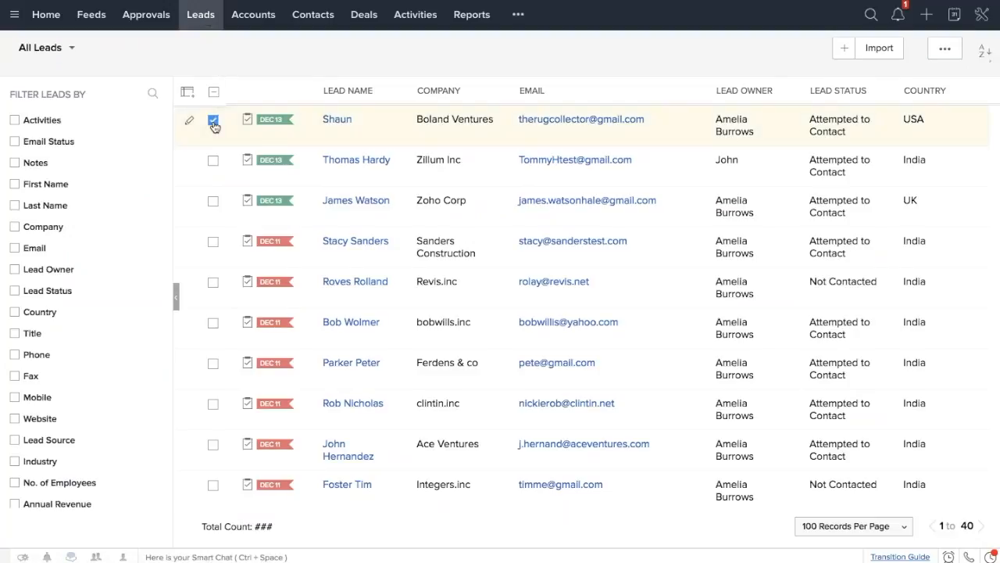
{"action": "left_click", "coordinate": [212, 160]}
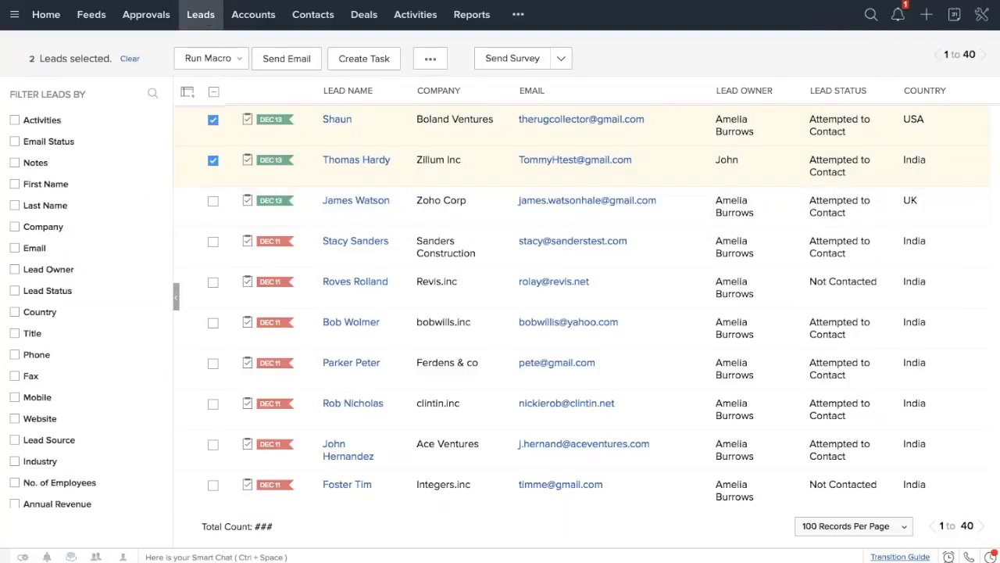
{"action": "left_click", "coordinate": [214, 94]}
{"action": "left_click", "coordinate": [214, 95]}
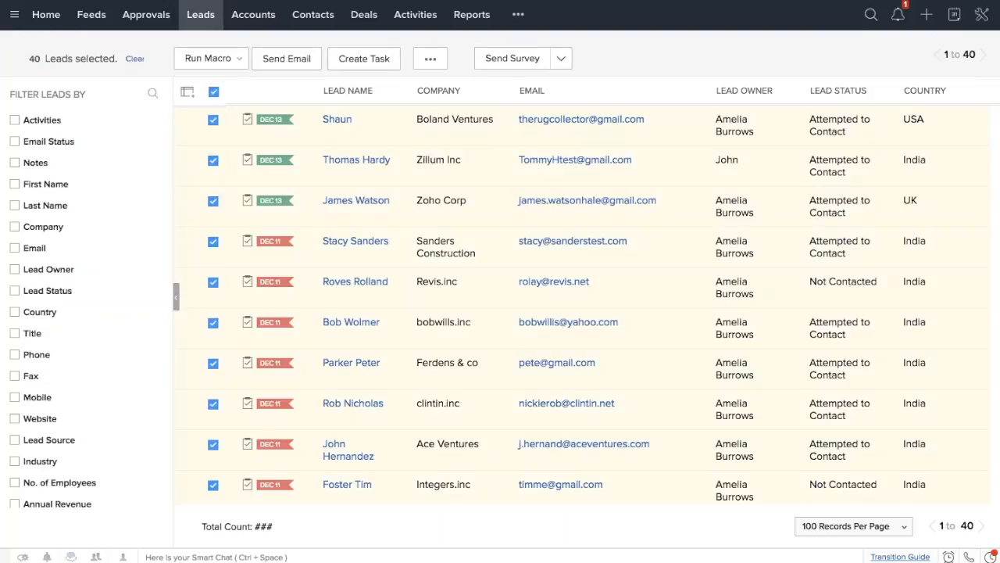
{"action": "left_click", "coordinate": [228, 61]}
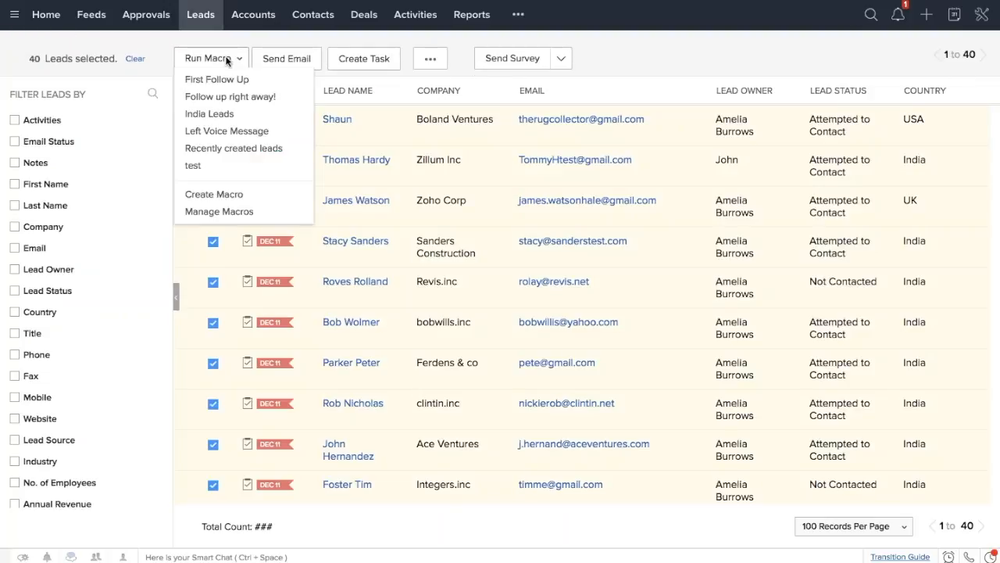
{"action": "left_click", "coordinate": [226, 173]}
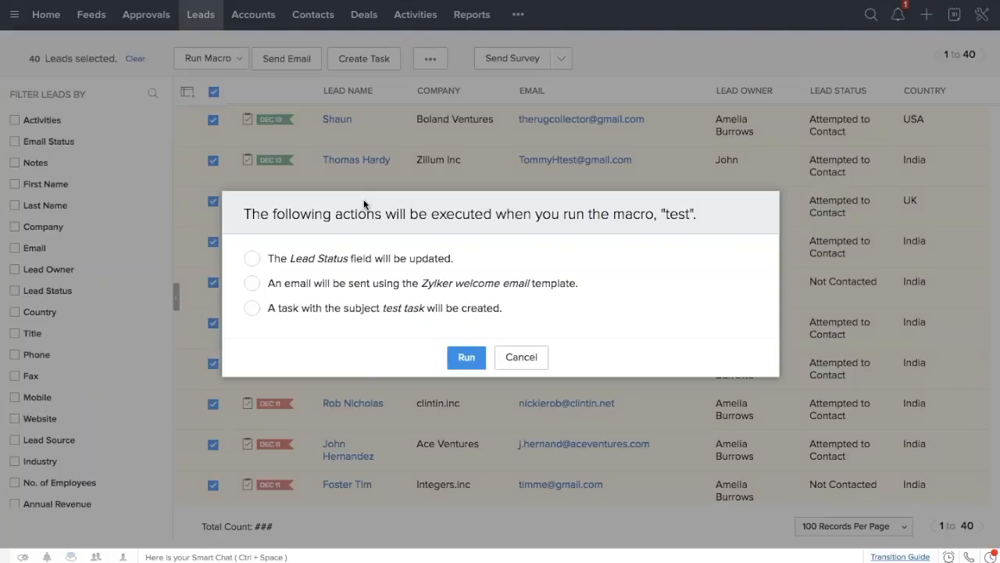
{"action": "left_click", "coordinate": [466, 356]}
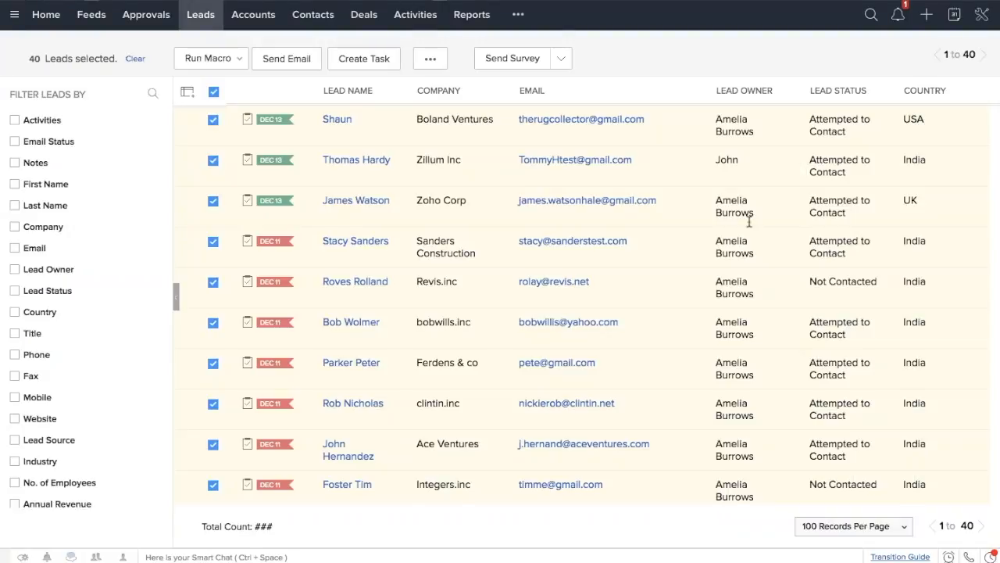
- Check the Lead Status column and review the emails and open activities of the Zillum Inc lead
{"action": "left_click_drag", "start_coordinate": [871, 90], "coordinate": [812, 94]}
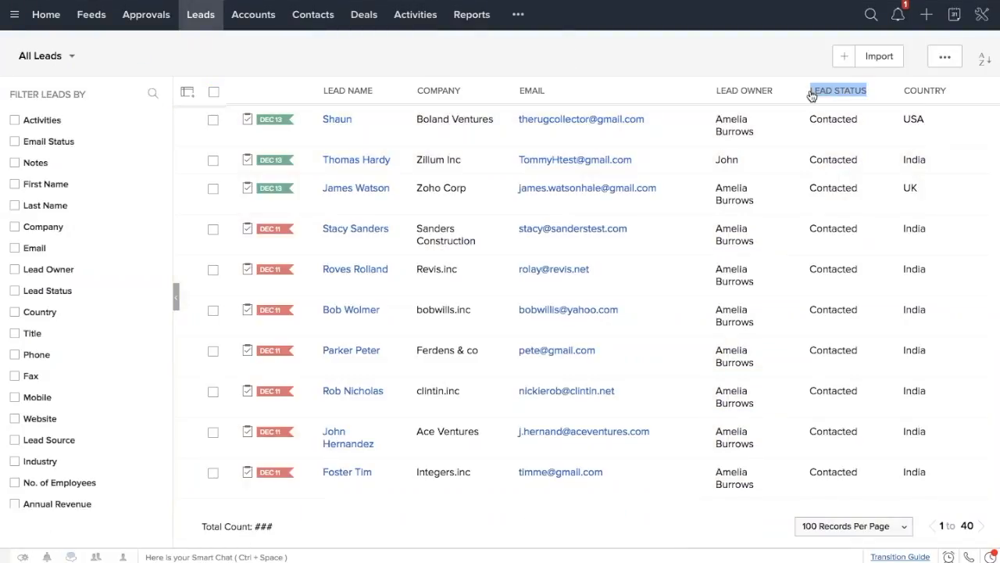
{"action": "left_click", "coordinate": [363, 163]}
{"action": "scroll", "coordinate": [516, 341], "scroll_direction": "down", "scroll_amount": 12}
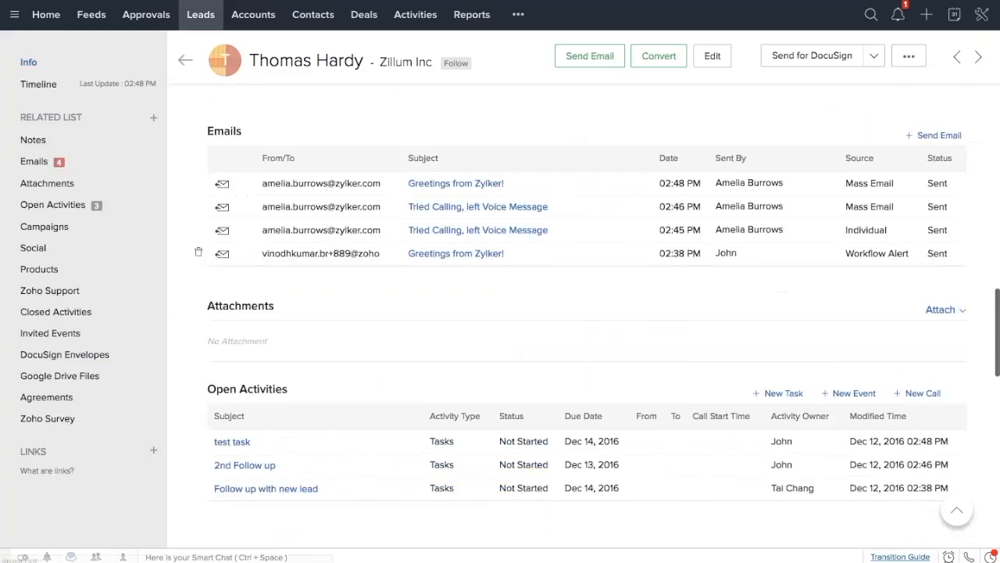
{"action": "scroll", "coordinate": [521, 243], "scroll_direction": "up", "scroll_amount": 1}
{"action": "scroll", "coordinate": [522, 243], "scroll_direction": "down", "scroll_amount": 3}
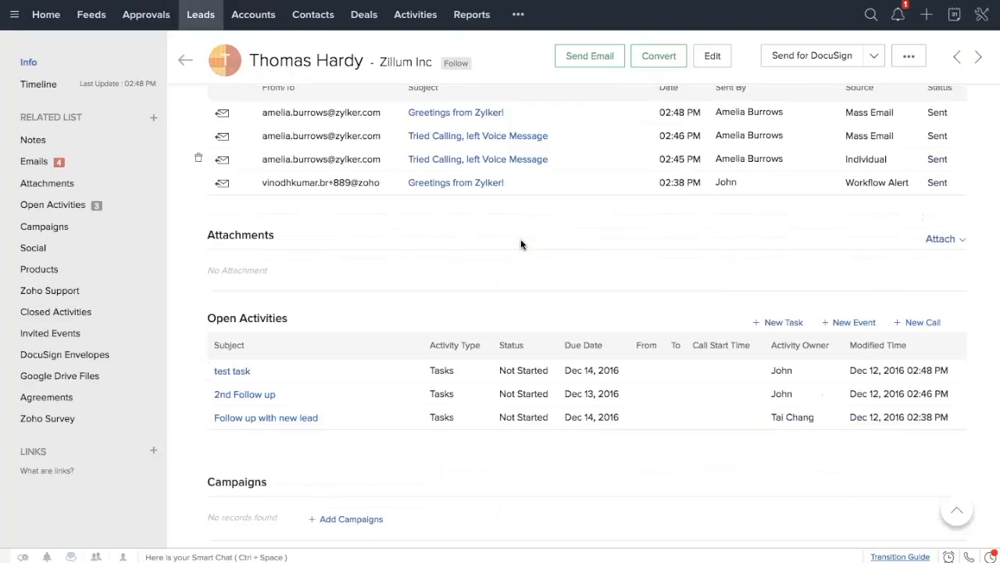
{"action": "scroll", "coordinate": [287, 334], "scroll_direction": "up", "scroll_amount": 10}
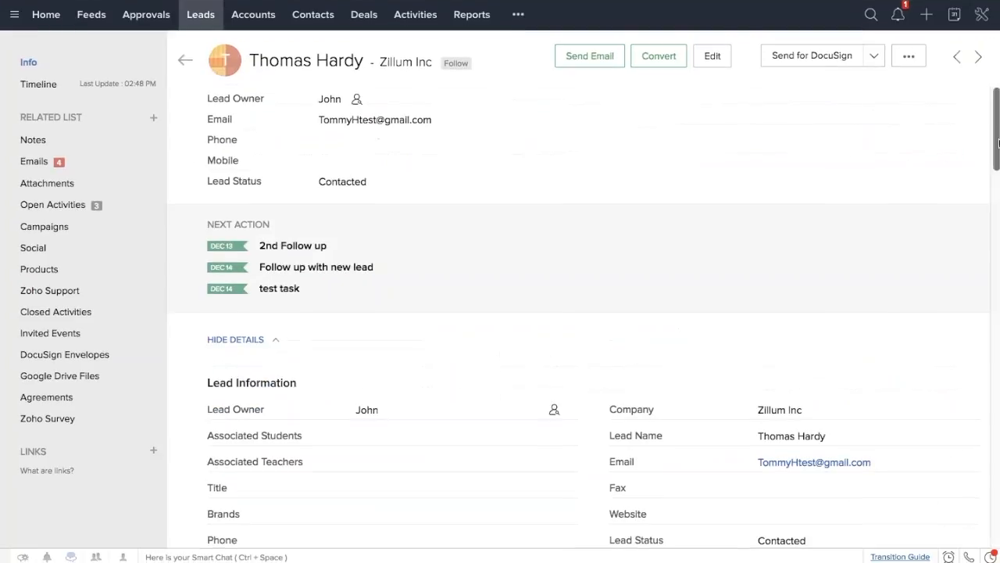
- Open the approval process list in the automation setup
{"action": "left_click", "coordinate": [983, 15]}
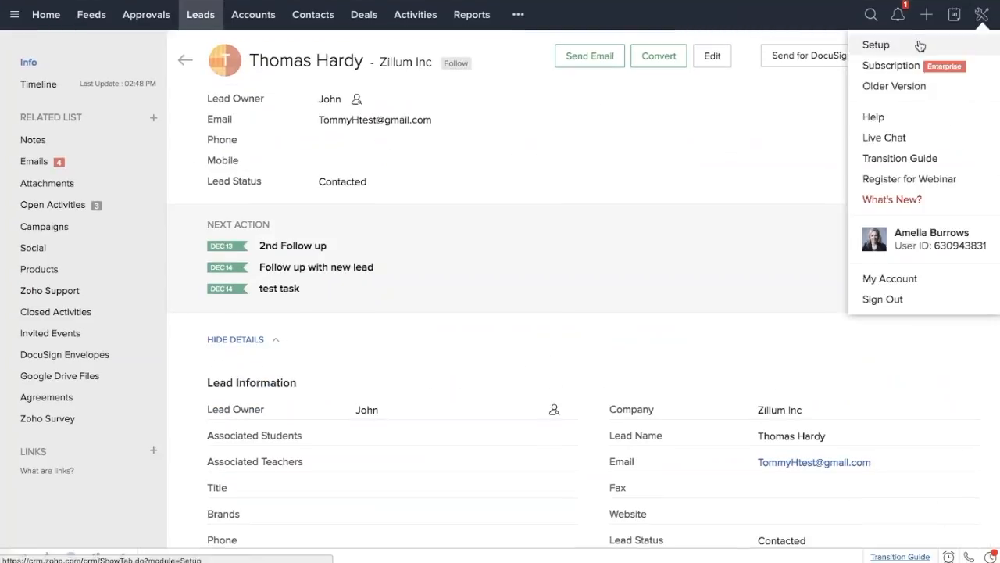
{"action": "left_click", "coordinate": [879, 45]}
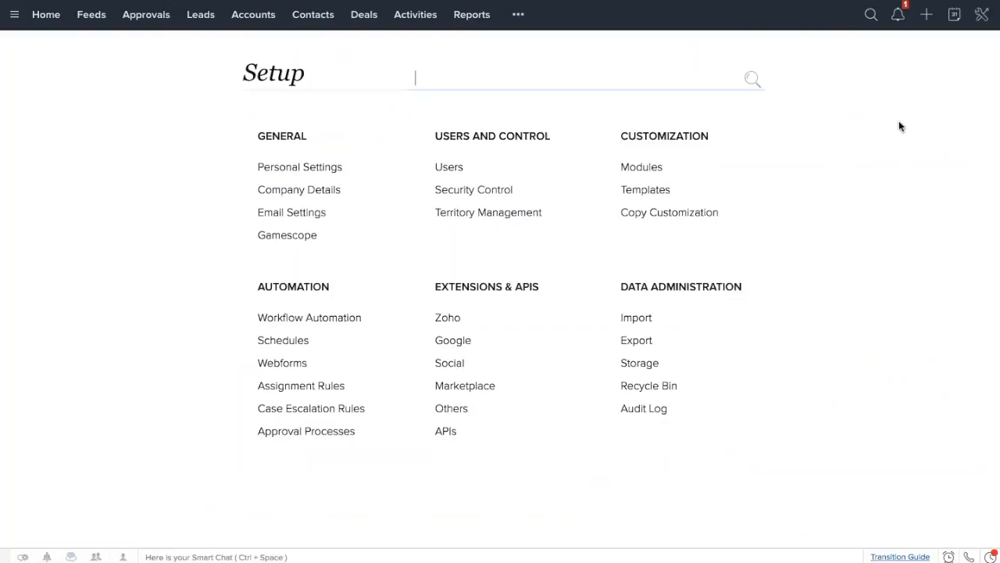
{"action": "double_click", "coordinate": [315, 289]}
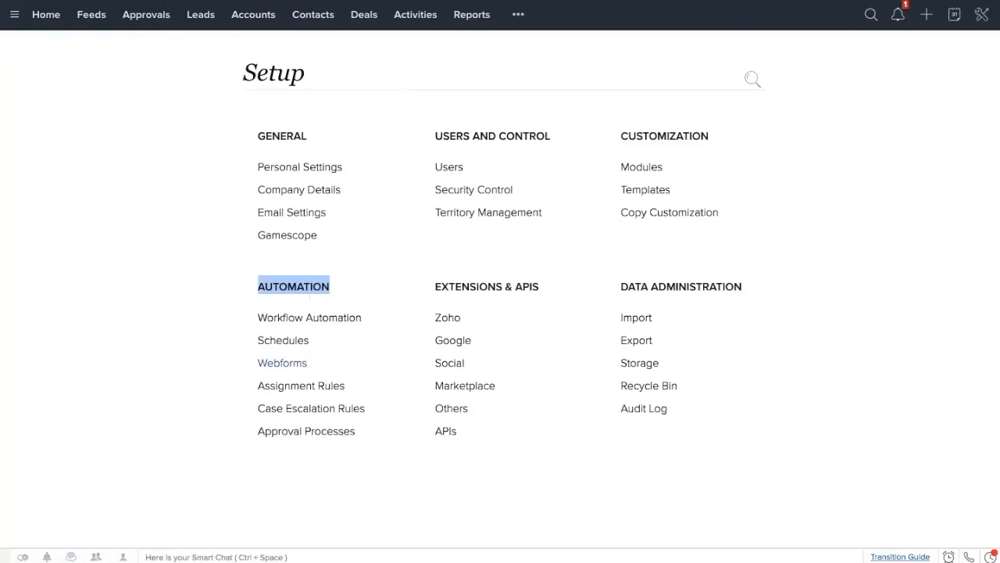
{"action": "left_click", "coordinate": [308, 432]}
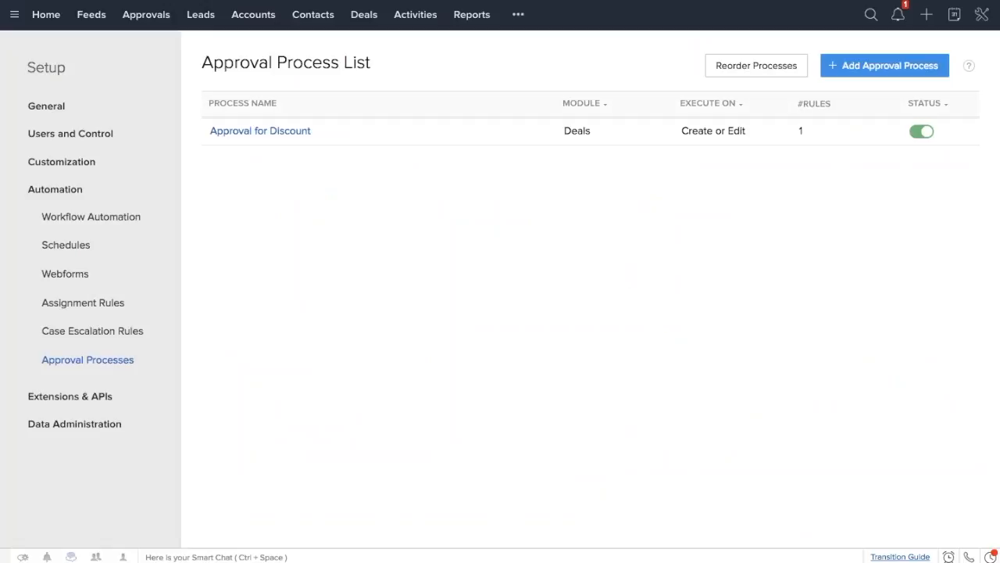
- Start a new approval process for the Leads module named "Approve deals", executed on both record creation and record edit
{"action": "left_click", "coordinate": [891, 69]}
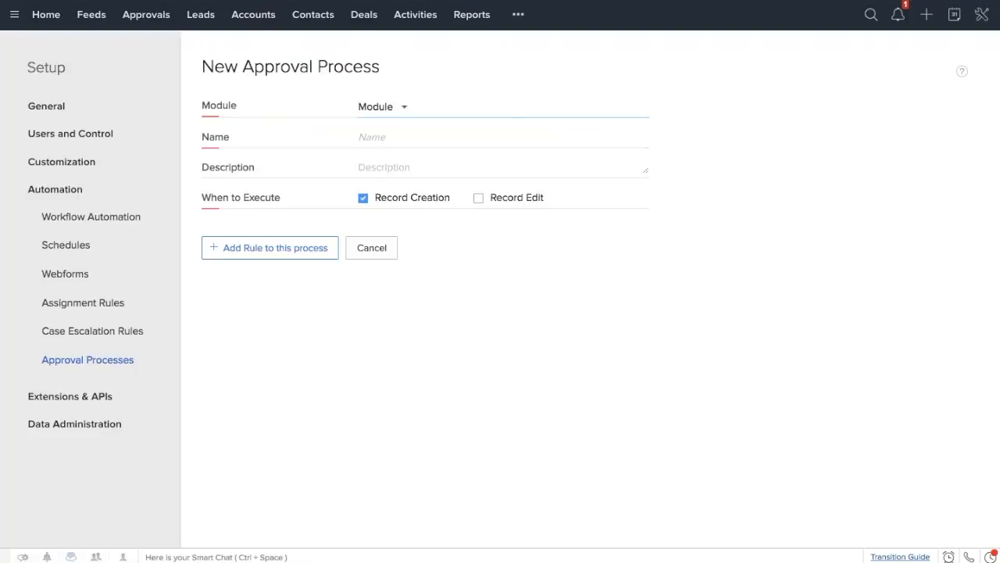
{"action": "left_click", "coordinate": [430, 172]}
{"action": "left_click", "coordinate": [391, 137]}
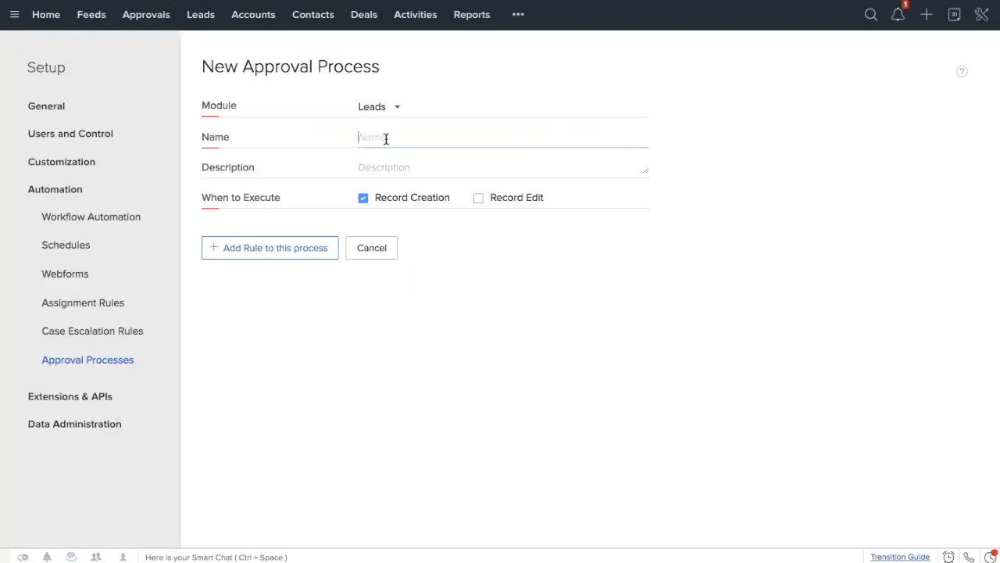
{"action": "type", "text": "Approve deals"}
{"action": "left_click", "coordinate": [476, 204]}
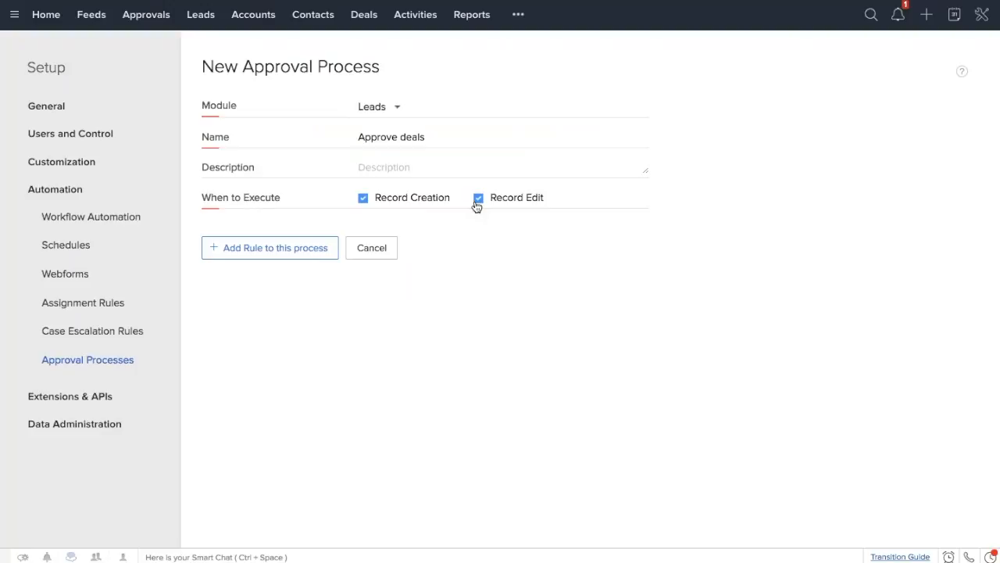
- Add a rule to the approval process and bring up the field choices for its first criterion
{"action": "left_click", "coordinate": [272, 248]}
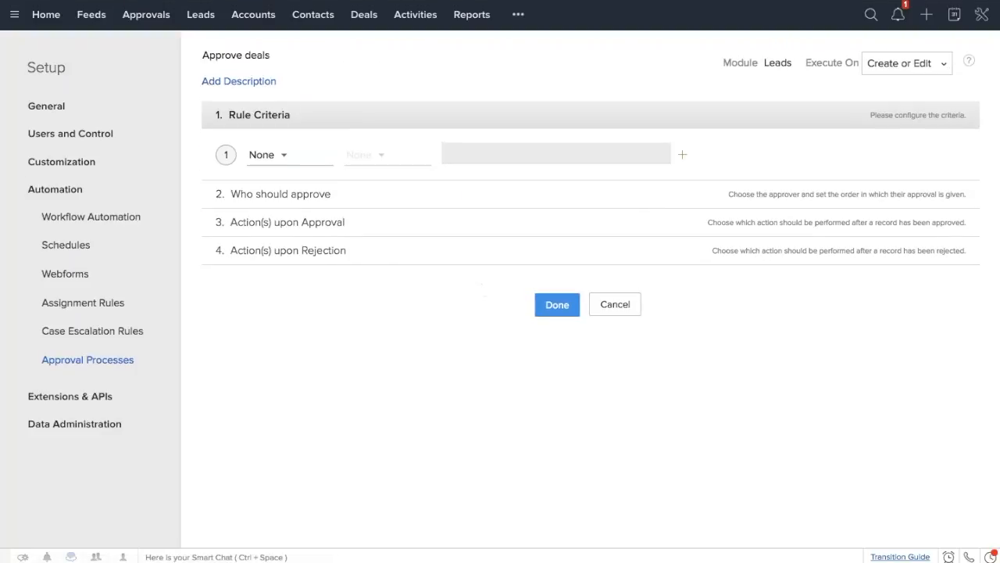
{"action": "left_click", "coordinate": [283, 155]}
{"action": "scroll", "coordinate": [316, 281], "scroll_direction": "down", "scroll_amount": 1}
{"action": "scroll", "coordinate": [317, 277], "scroll_direction": "down", "scroll_amount": 2}
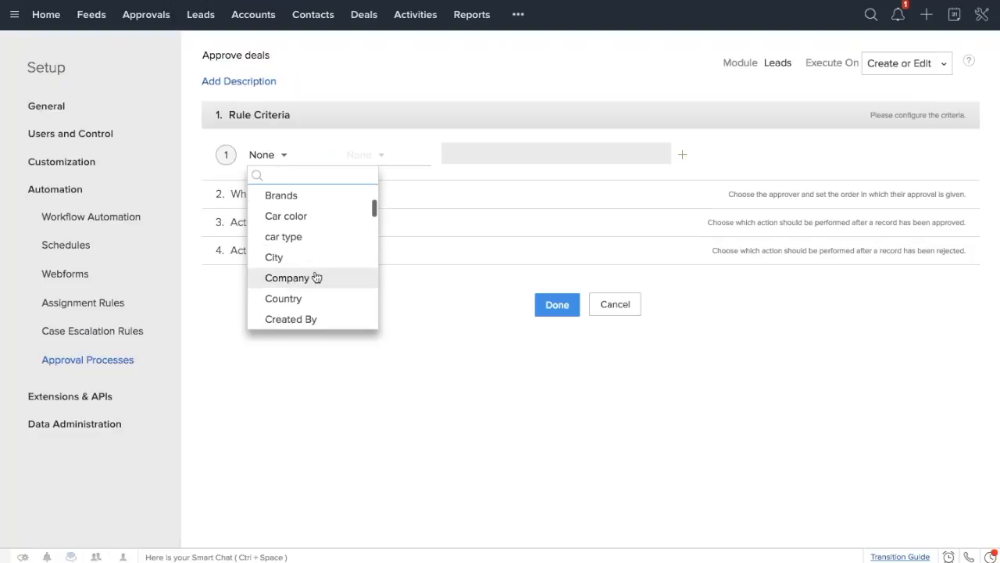
{"action": "scroll", "coordinate": [317, 276], "scroll_direction": "down", "scroll_amount": 3}
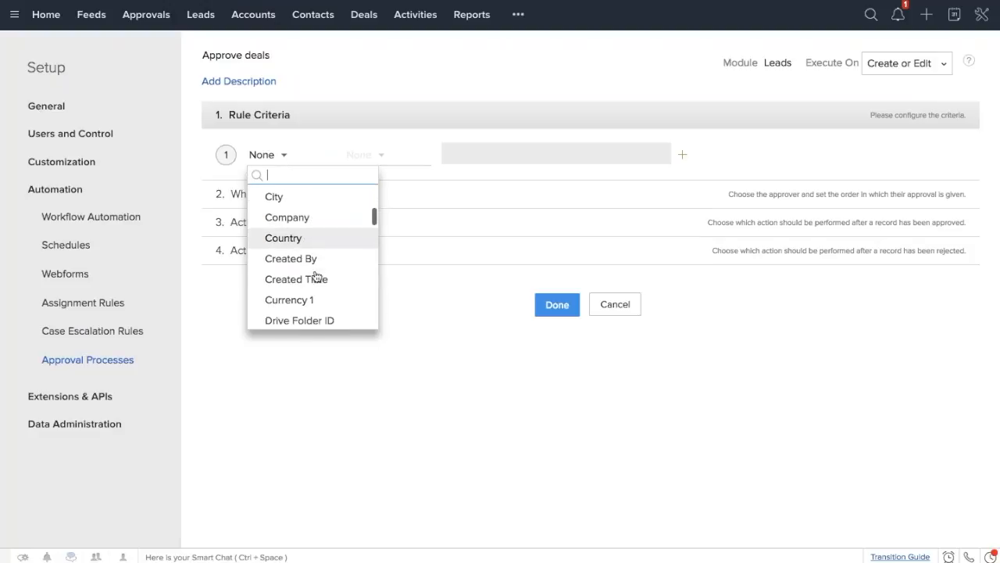
{"action": "scroll", "coordinate": [316, 276], "scroll_direction": "down", "scroll_amount": 3}
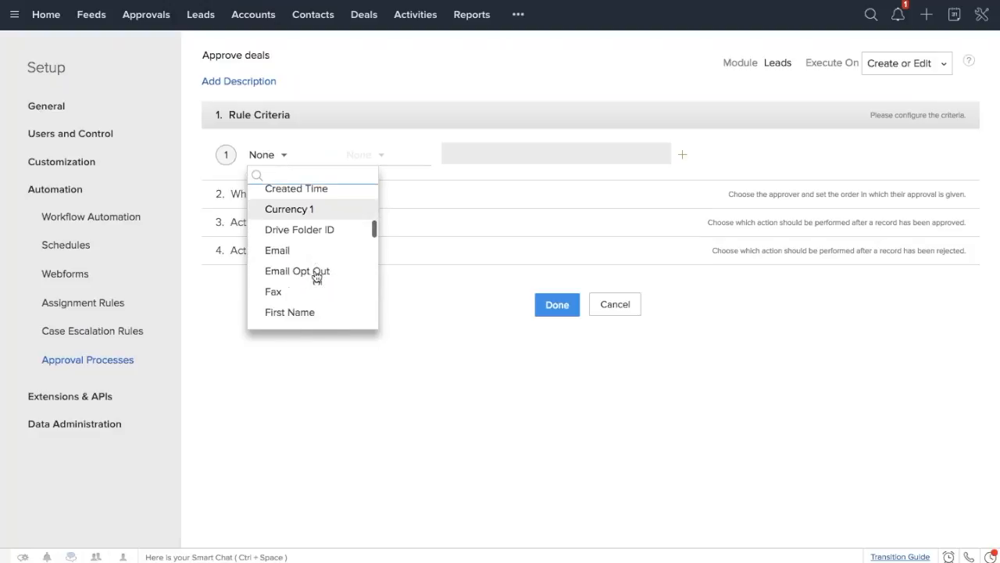
{"action": "type", "text": "disco"}
{"action": "key", "text": "BackSpace"}
{"action": "key", "text": "BackSpace"}
{"action": "key", "text": "BackSpace"}
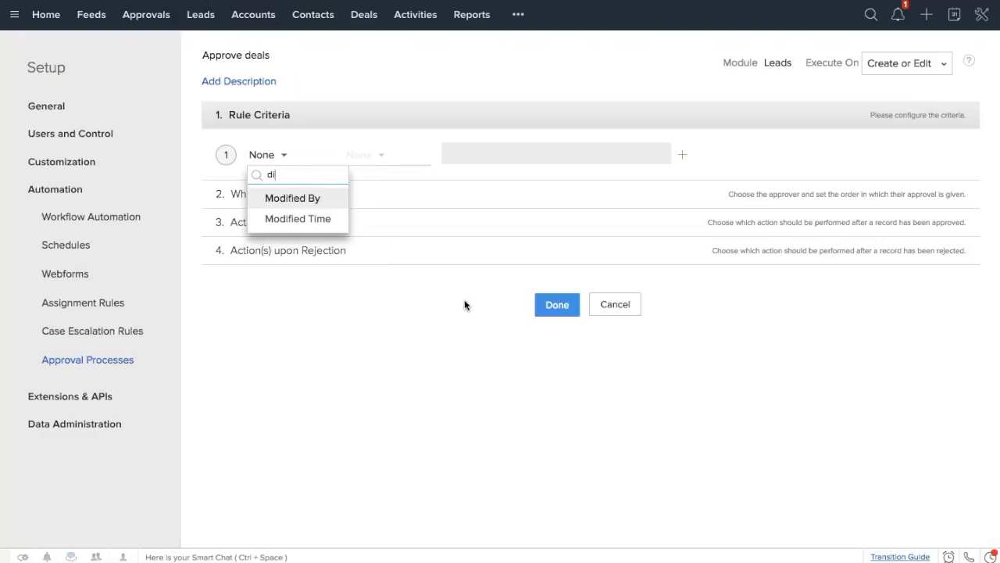
{"action": "key", "text": "BackSpace"}
{"action": "key", "text": "BackSpace"}
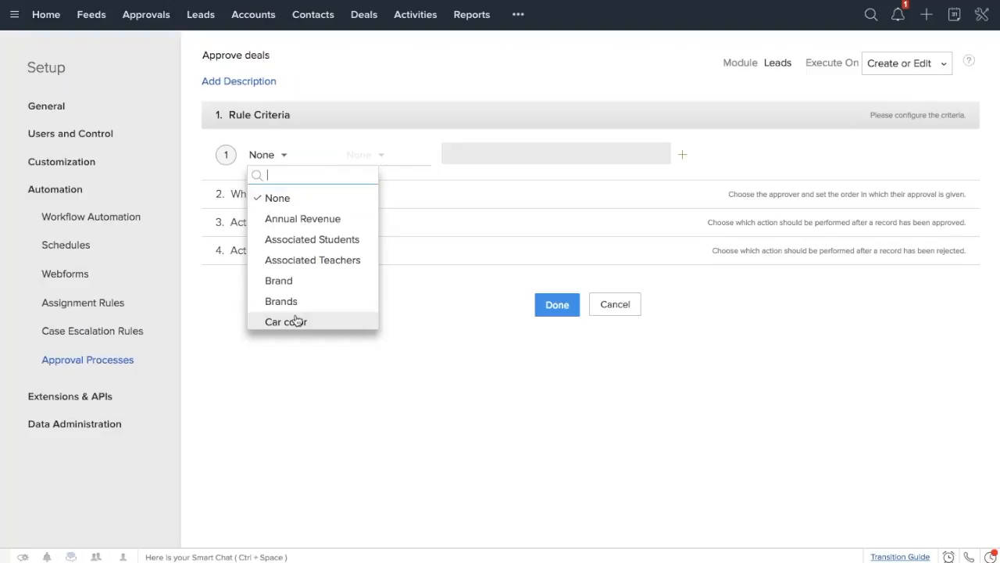
- Set the rule criterion to Lead Status is Lost Lead
{"action": "type", "text": "lead sta"}
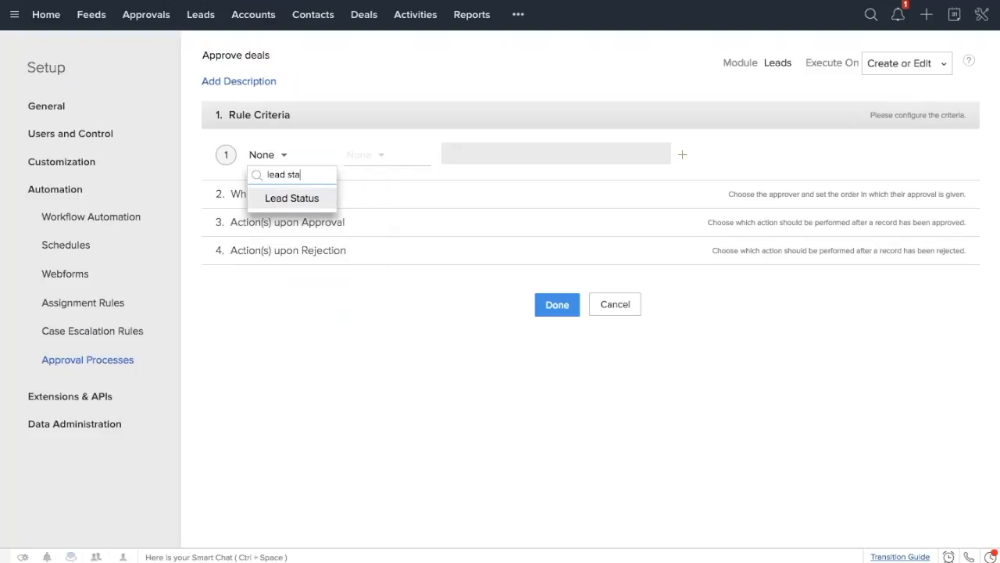
{"action": "key", "text": "Return"}
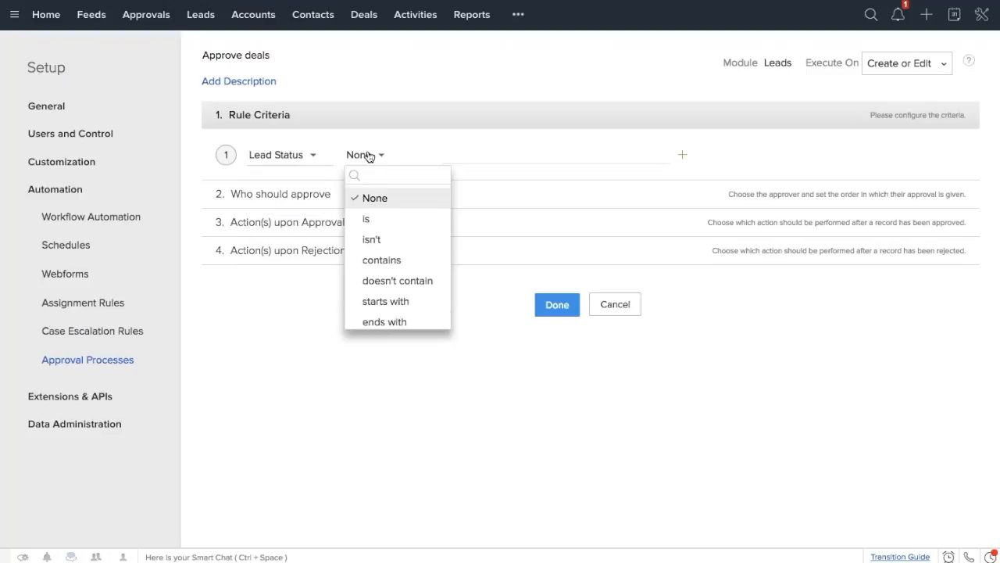
{"action": "left_click", "coordinate": [384, 198]}
{"action": "left_click", "coordinate": [475, 145]}
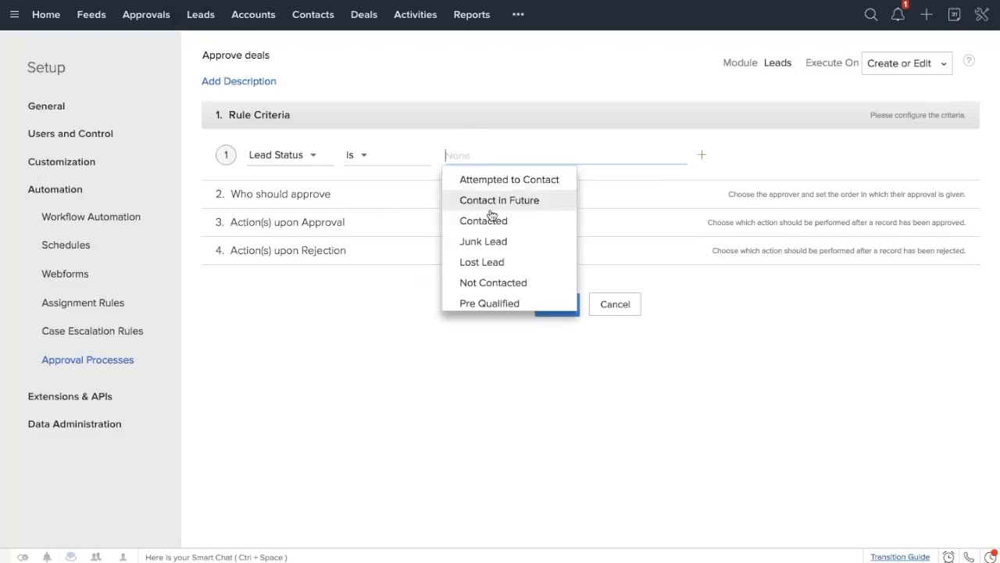
{"action": "left_click", "coordinate": [503, 261]}
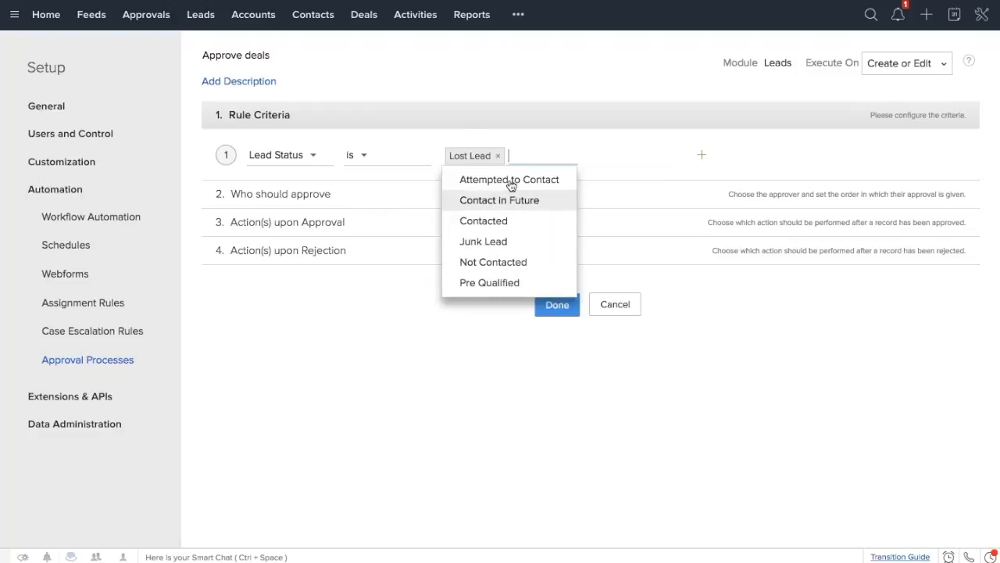
{"action": "left_click", "coordinate": [437, 395]}
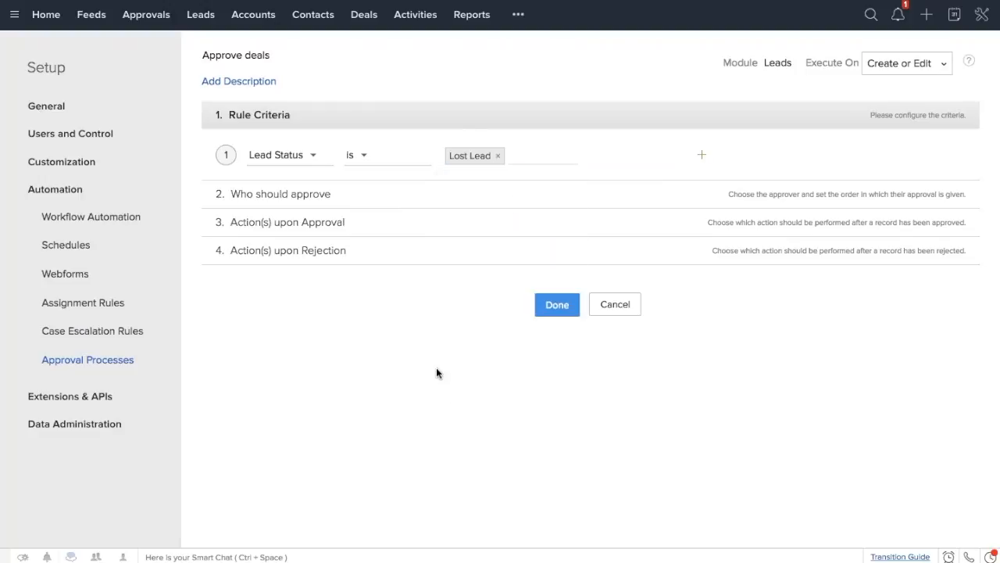
- Set the first listed user as the rule's approver and try out the Assign Task option
{"action": "left_click", "coordinate": [280, 194]}
{"action": "left_click", "coordinate": [289, 222]}
{"action": "left_click", "coordinate": [284, 240]}
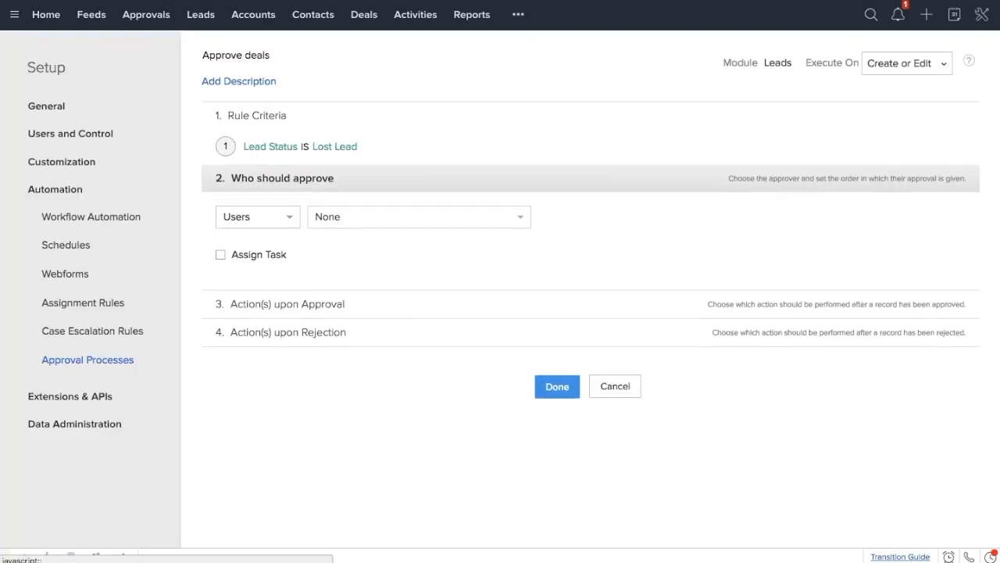
{"action": "left_click", "coordinate": [368, 221]}
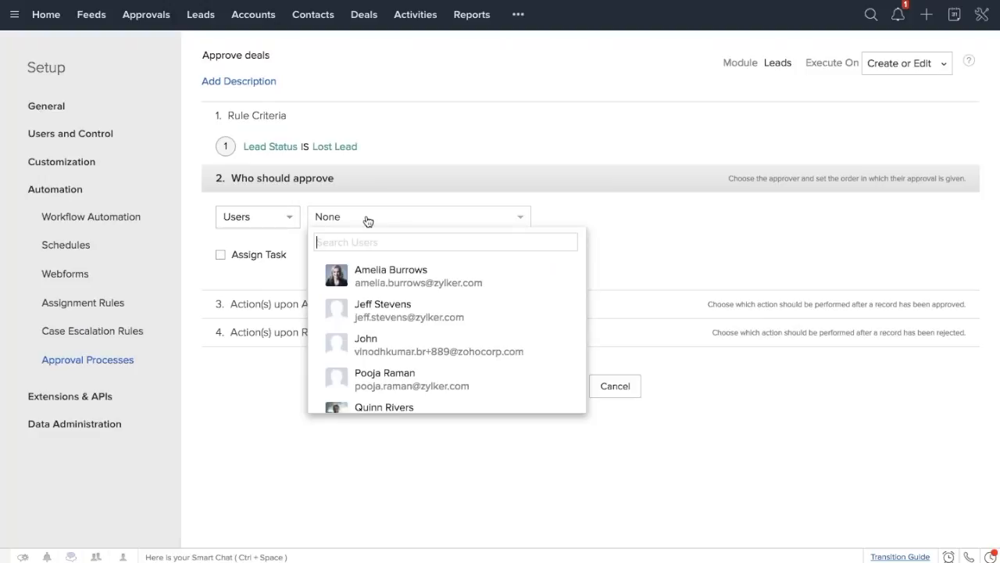
{"action": "left_click", "coordinate": [408, 285]}
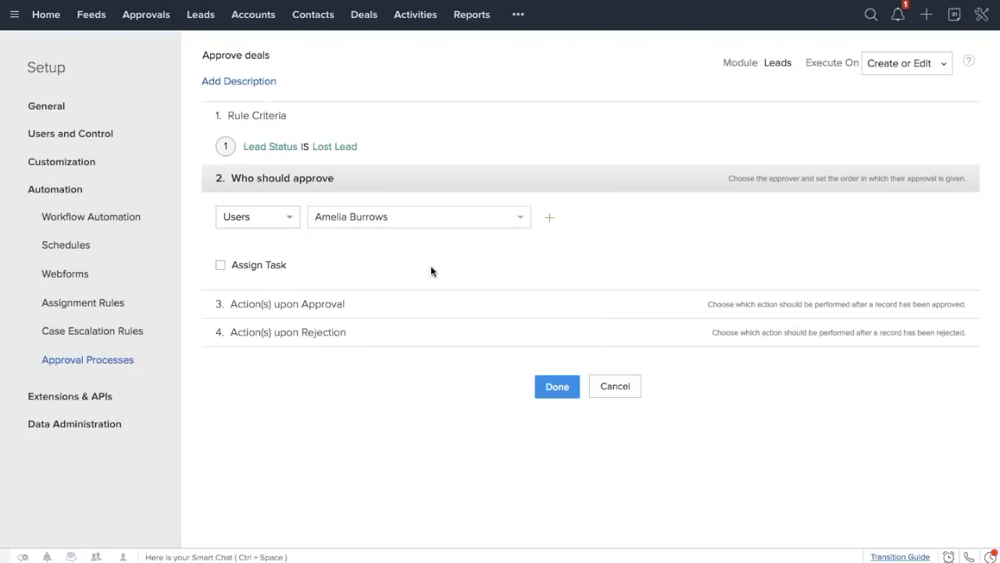
{"action": "left_click", "coordinate": [220, 265]}
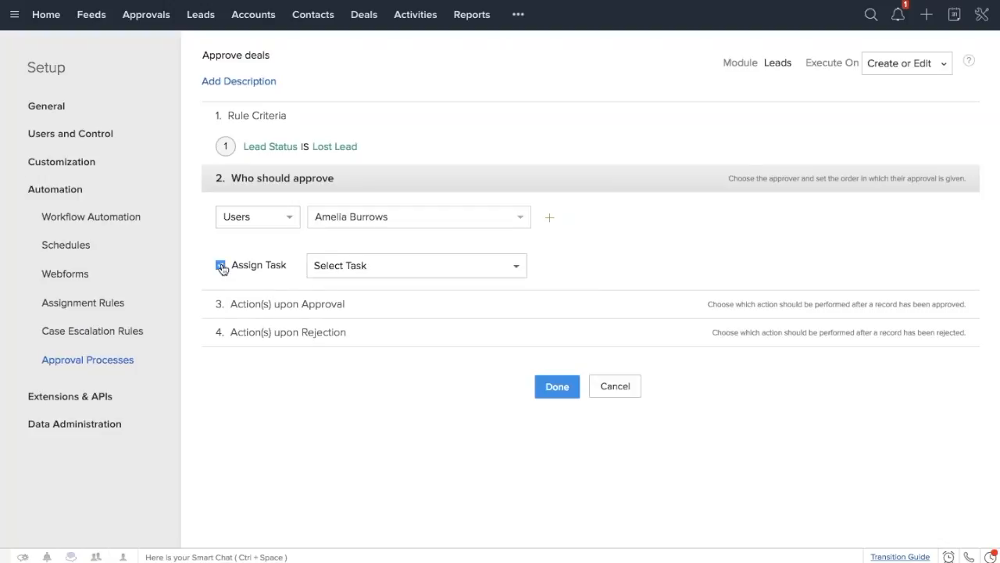
{"action": "left_click", "coordinate": [220, 265]}
- Review the actions available upon approval and upon rejection, and cancel the approval process rule
{"action": "left_click", "coordinate": [288, 304]}
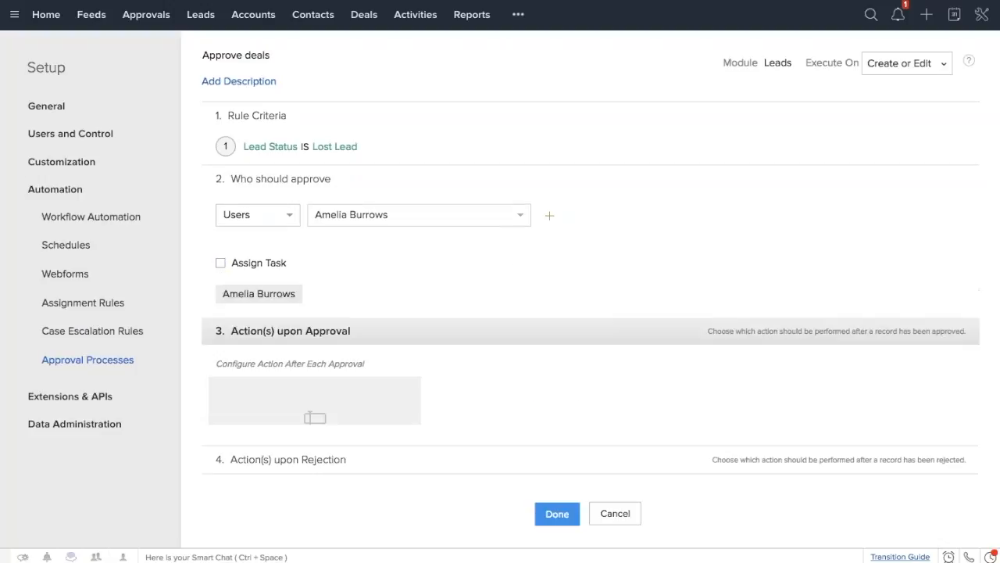
{"action": "scroll", "coordinate": [591, 293], "scroll_direction": "down", "scroll_amount": 3}
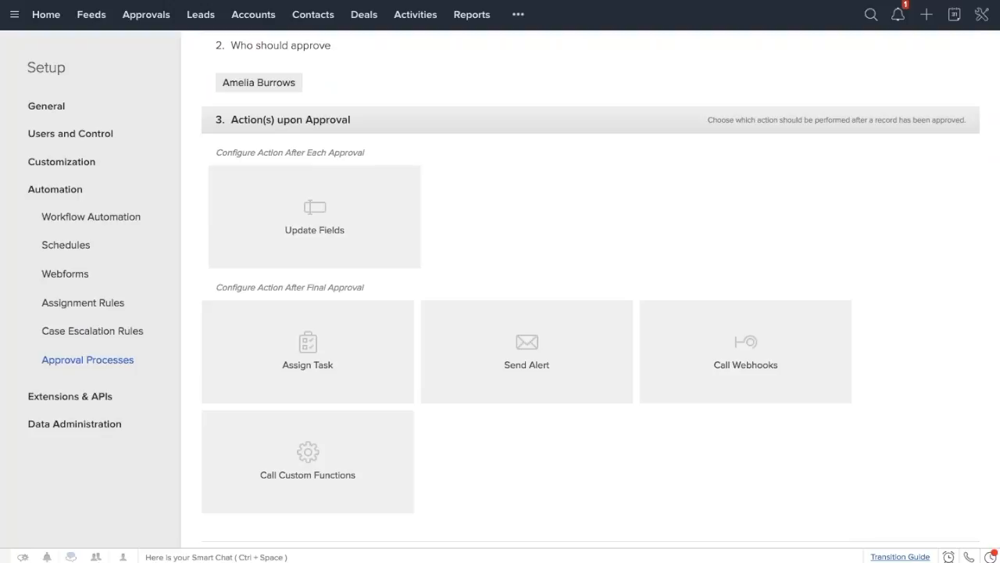
{"action": "scroll", "coordinate": [360, 223], "scroll_direction": "down", "scroll_amount": 1}
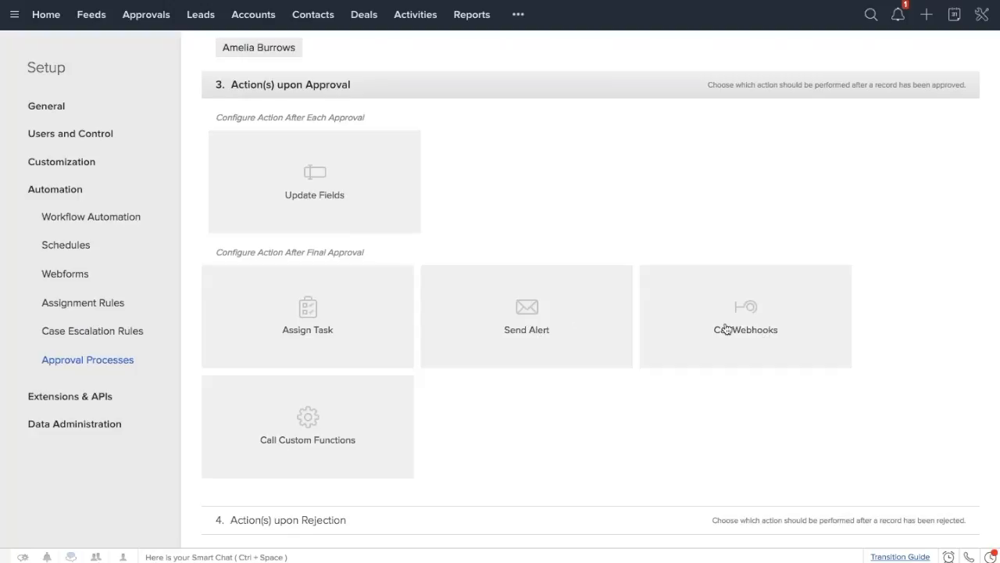
{"action": "scroll", "coordinate": [570, 350], "scroll_direction": "down", "scroll_amount": 2}
{"action": "left_click", "coordinate": [305, 446]}
{"action": "scroll", "coordinate": [304, 445], "scroll_direction": "down", "scroll_amount": 5}
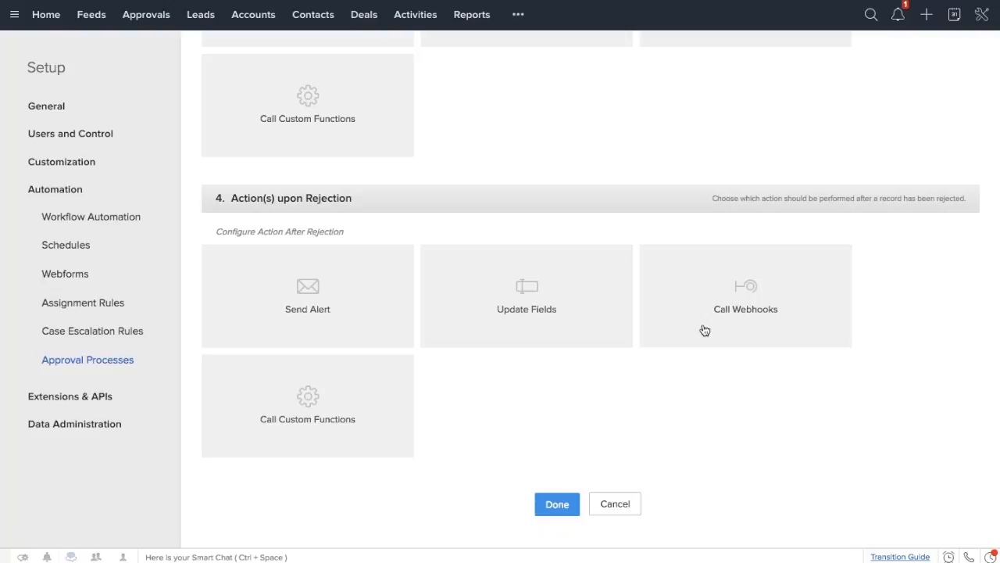
{"action": "left_click", "coordinate": [628, 504]}
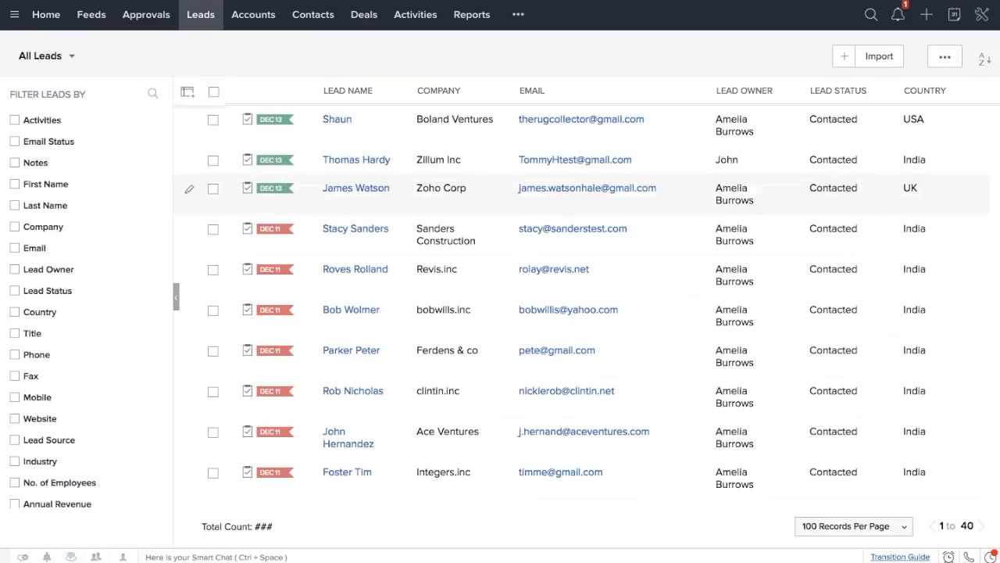
- Open the Zoho Corp lead and start converting it with a new deal for the account
{"action": "left_click", "coordinate": [364, 189]}
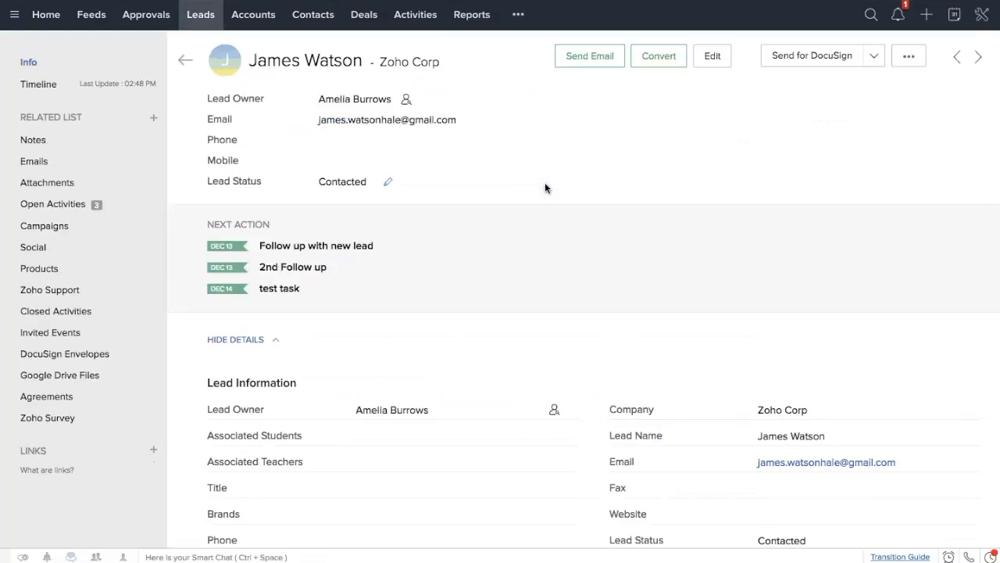
{"action": "left_click", "coordinate": [659, 57]}
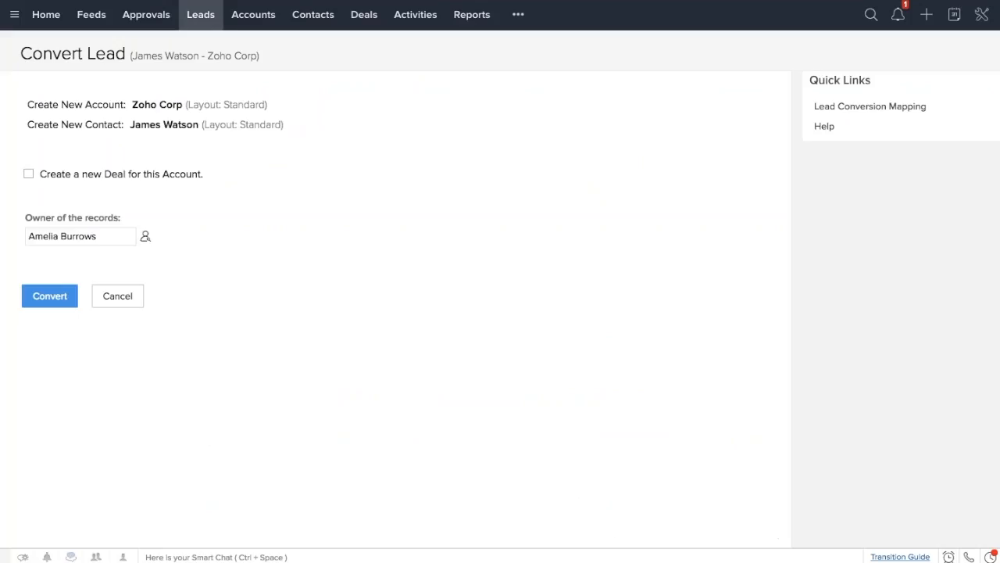
{"action": "left_click", "coordinate": [39, 179]}
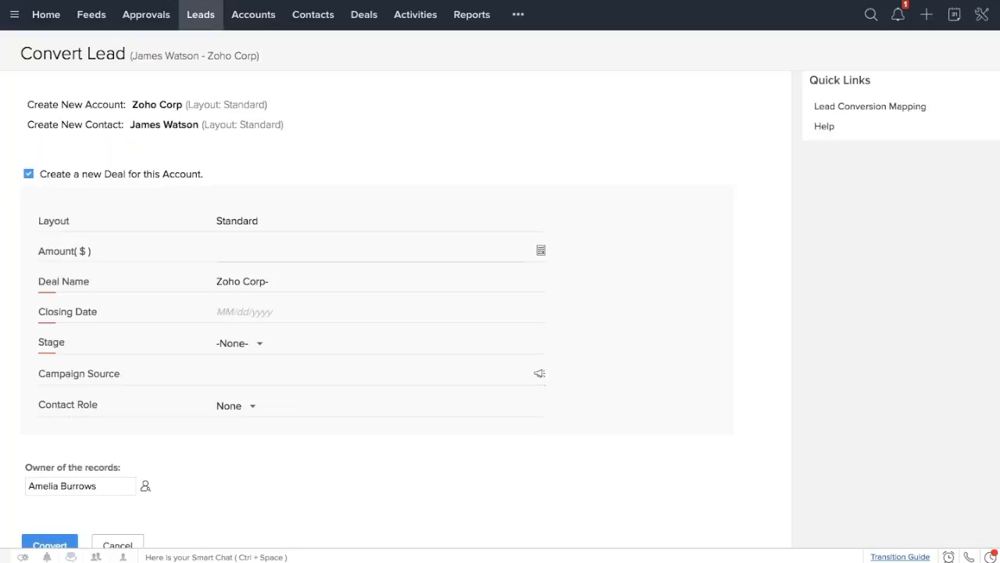
- Set the deal's closing date to 12/14/2016 and its stage to Negotiation/Review, and convert the lead
{"action": "left_click", "coordinate": [250, 311]}
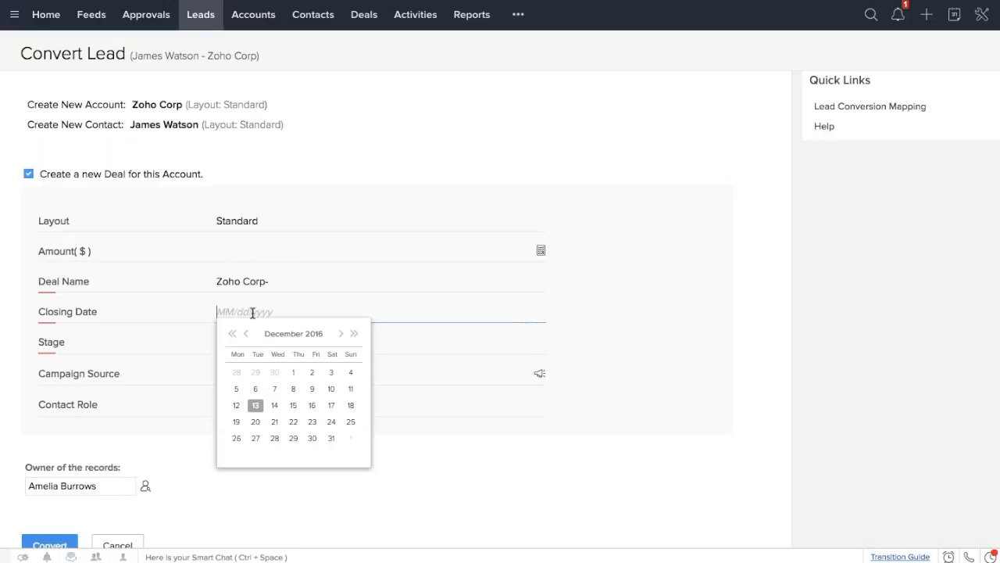
{"action": "left_click", "coordinate": [274, 405]}
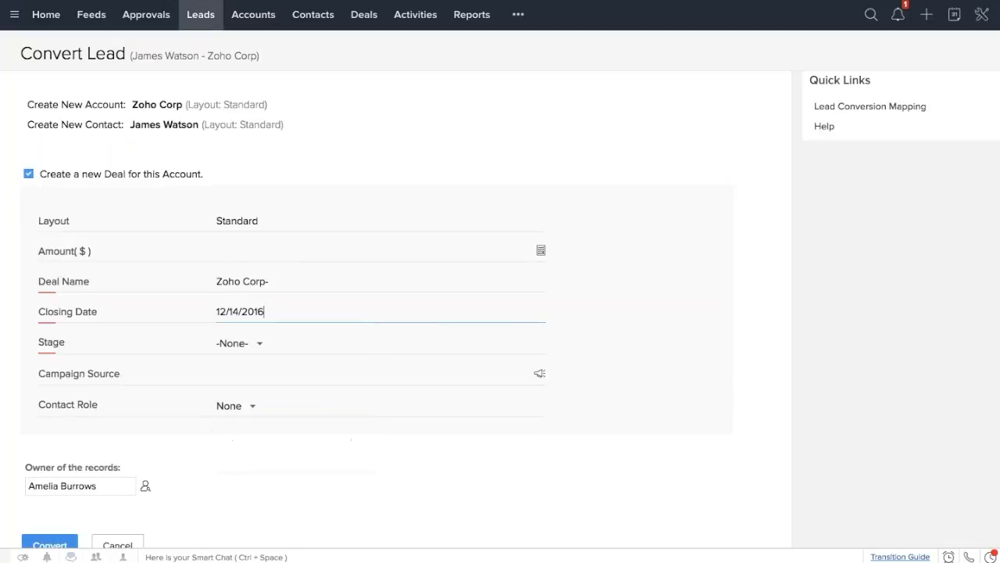
{"action": "left_click", "coordinate": [238, 348]}
{"action": "scroll", "coordinate": [260, 473], "scroll_direction": "down", "scroll_amount": 1}
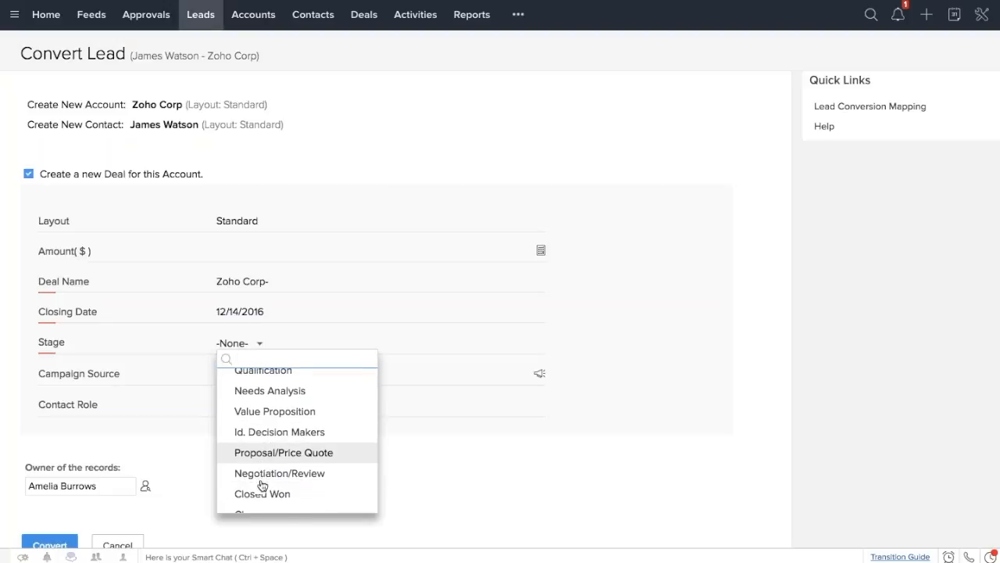
{"action": "left_click", "coordinate": [266, 478]}
{"action": "scroll", "coordinate": [264, 466], "scroll_direction": "down", "scroll_amount": 1}
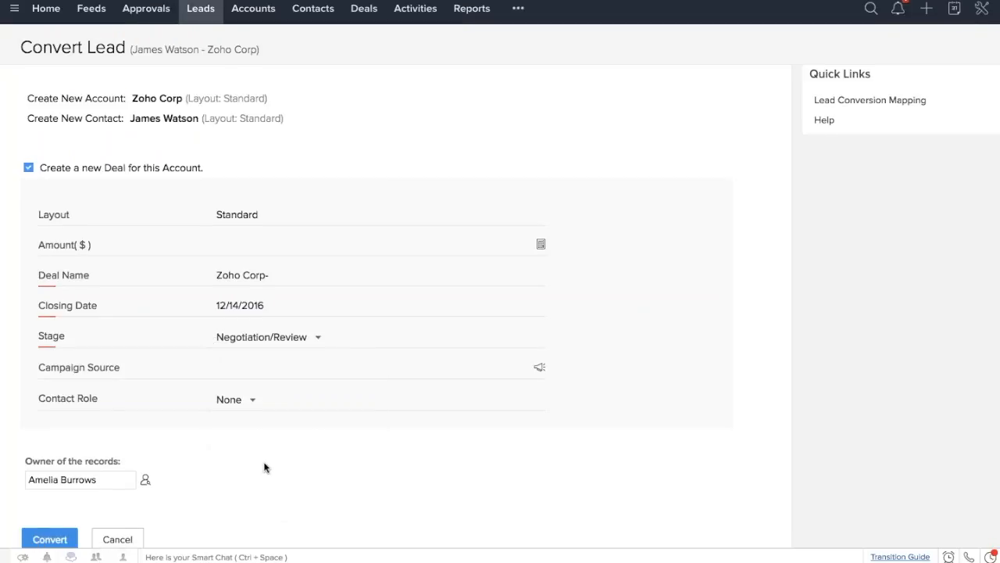
{"action": "left_click", "coordinate": [50, 519]}
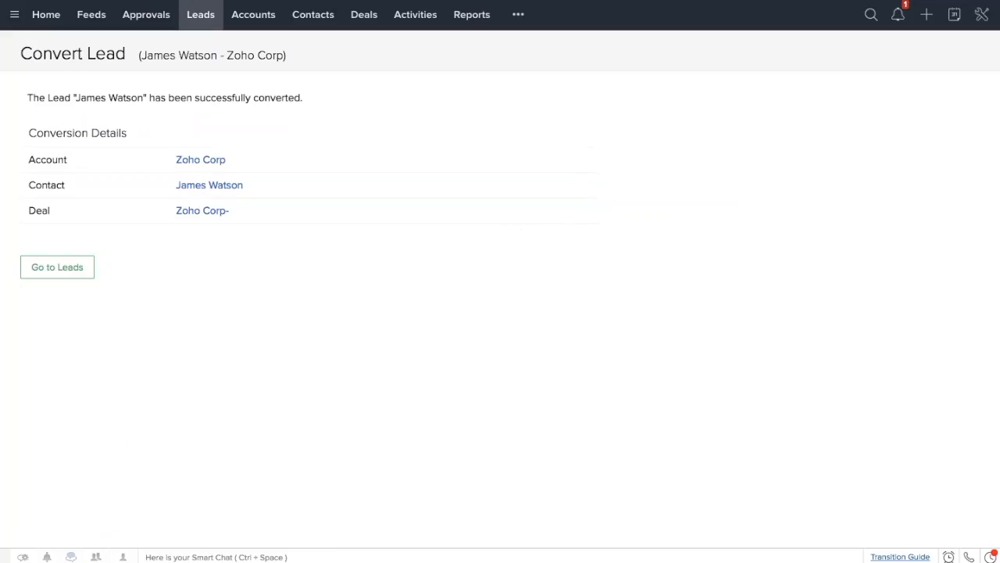
- Go to the deals list, reload the All Deals view, and open the "Zoho Corp-" deal
{"action": "left_click", "coordinate": [205, 20]}
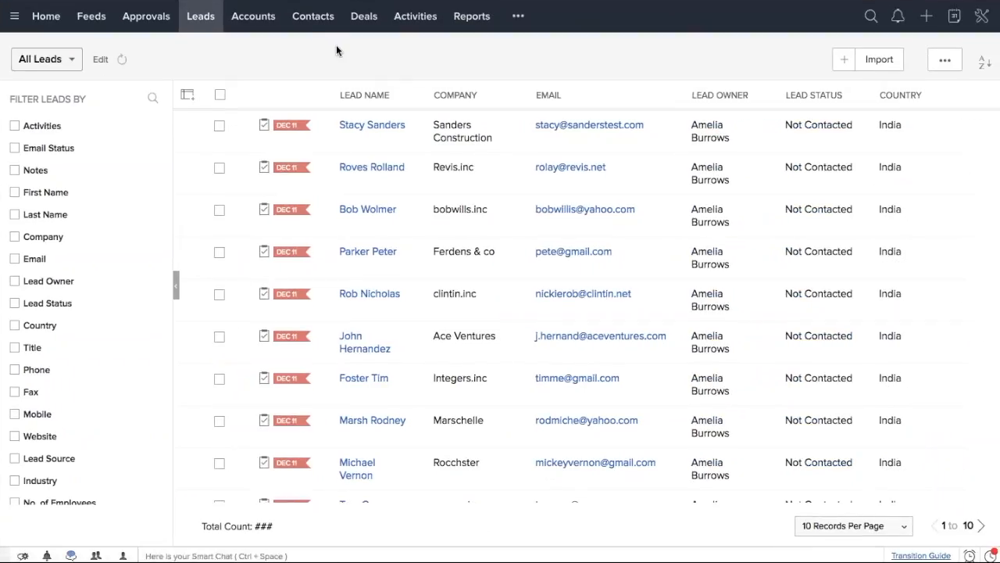
{"action": "left_click", "coordinate": [981, 16]}
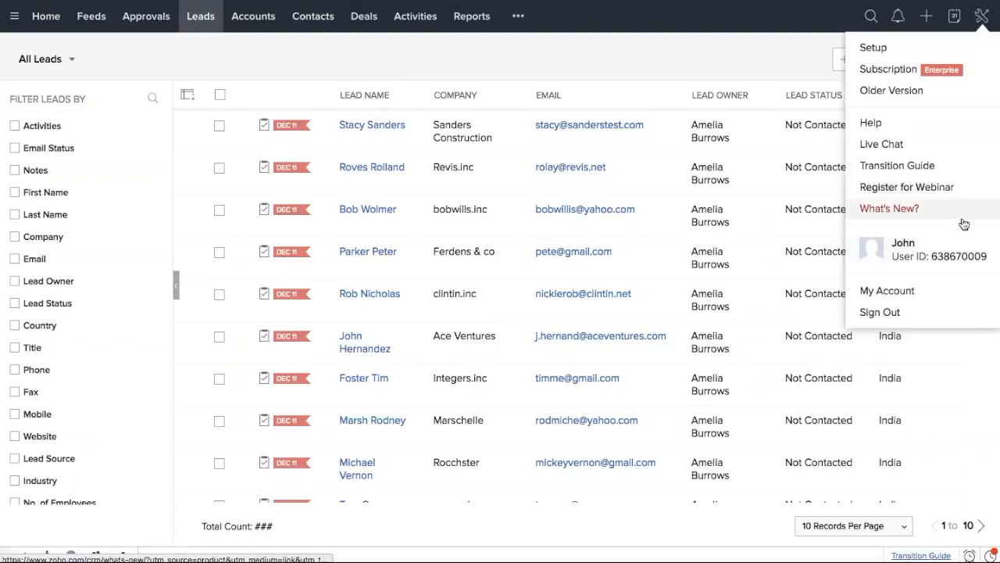
{"action": "left_click", "coordinate": [625, 69]}
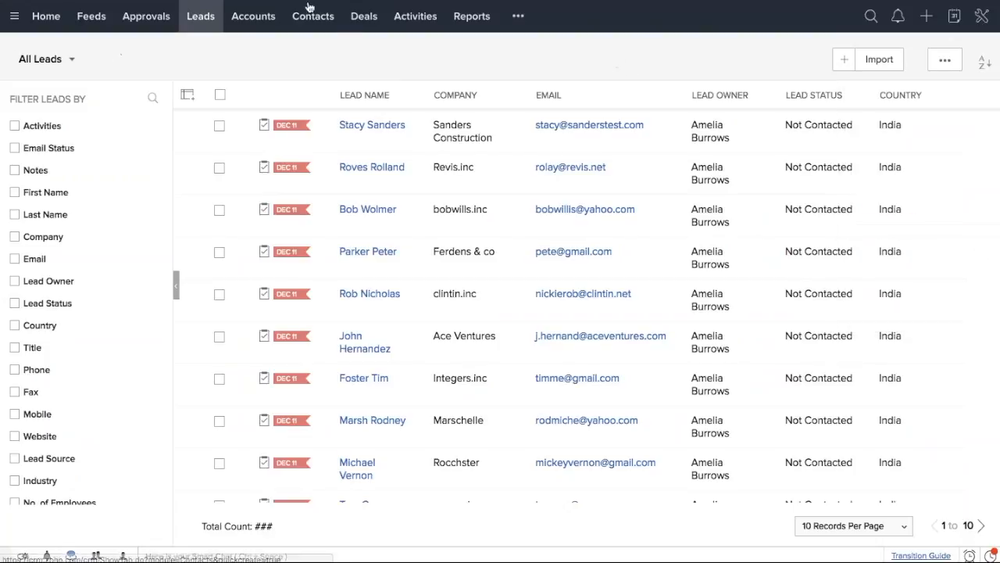
{"action": "left_click", "coordinate": [364, 21]}
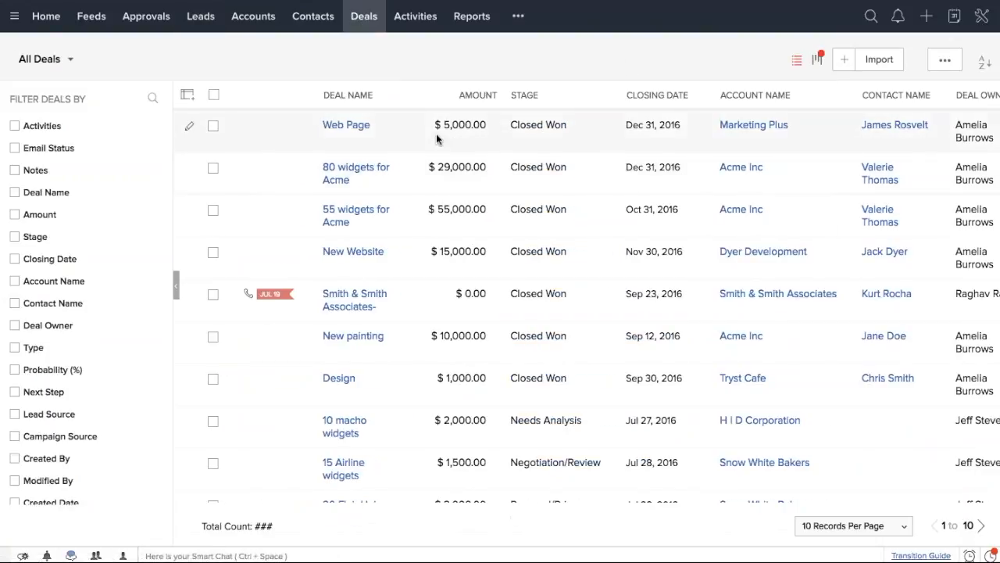
{"action": "left_click", "coordinate": [45, 60]}
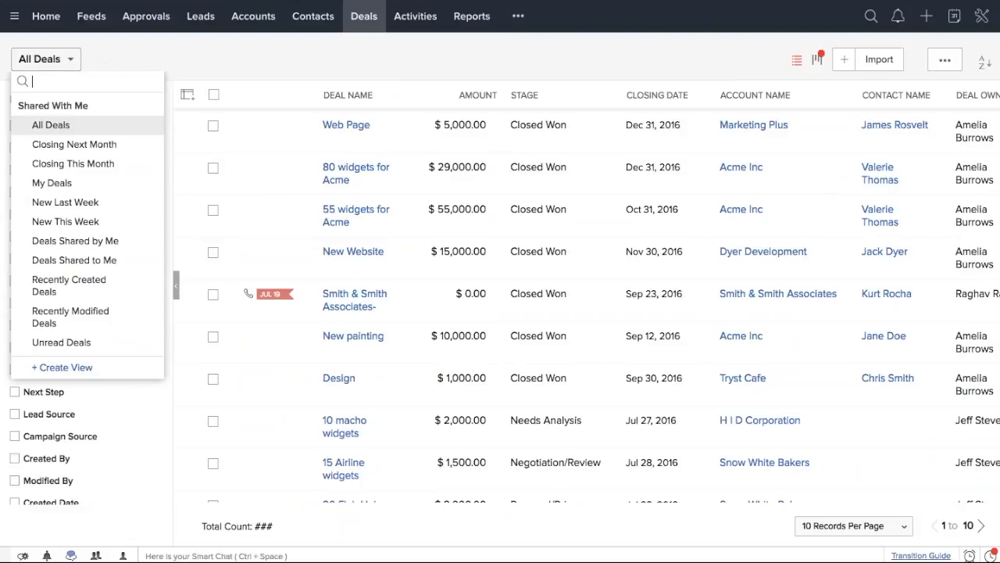
{"action": "left_click", "coordinate": [57, 132]}
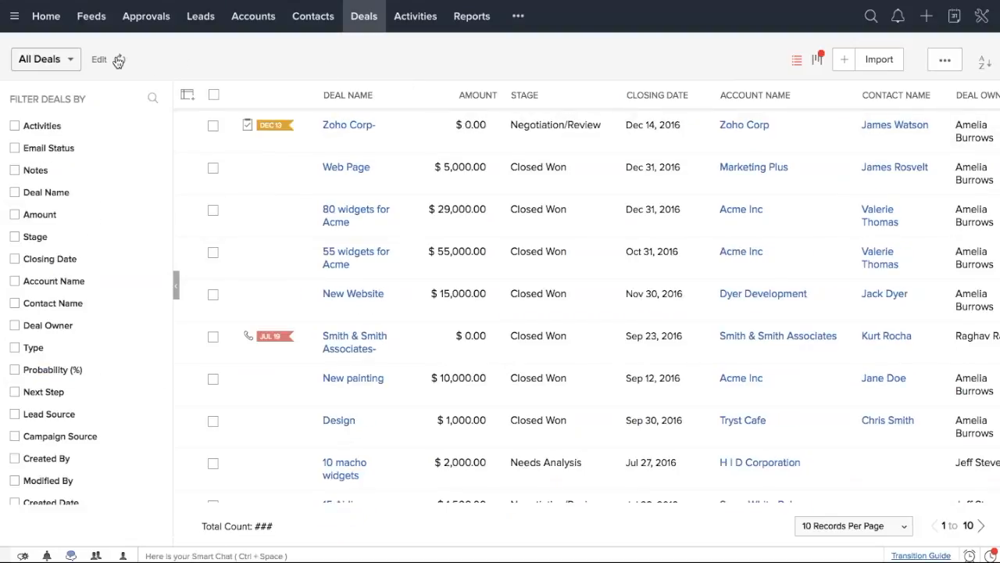
{"action": "left_click", "coordinate": [352, 131]}
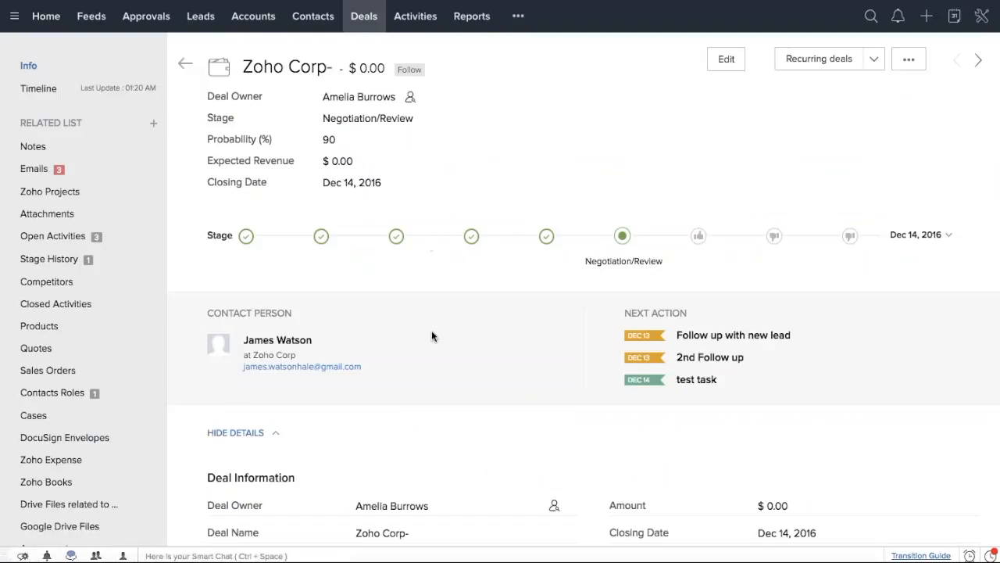
- Set the discount of the "Zoho Corp-" deal to 20 and save the field
{"action": "scroll", "coordinate": [432, 335], "scroll_direction": "down", "scroll_amount": 3}
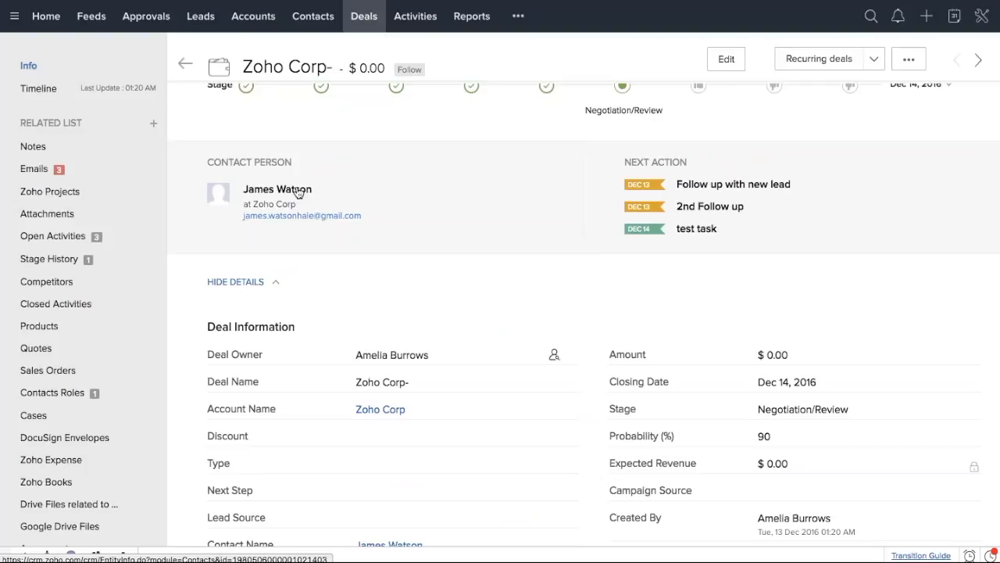
{"action": "scroll", "coordinate": [369, 188], "scroll_direction": "down", "scroll_amount": 1}
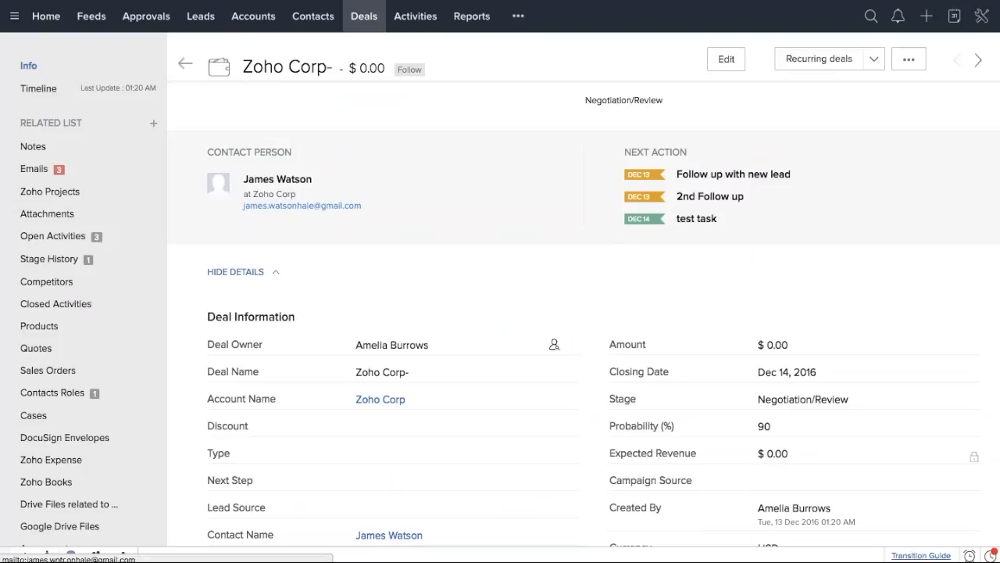
{"action": "scroll", "coordinate": [455, 329], "scroll_direction": "down", "scroll_amount": 1}
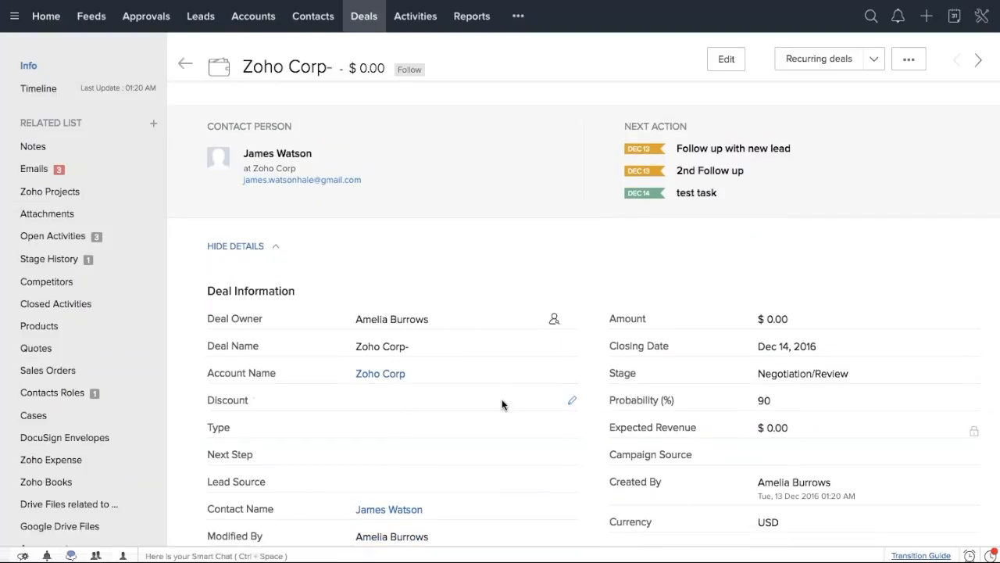
{"action": "left_click", "coordinate": [572, 400]}
{"action": "type", "text": "20"}
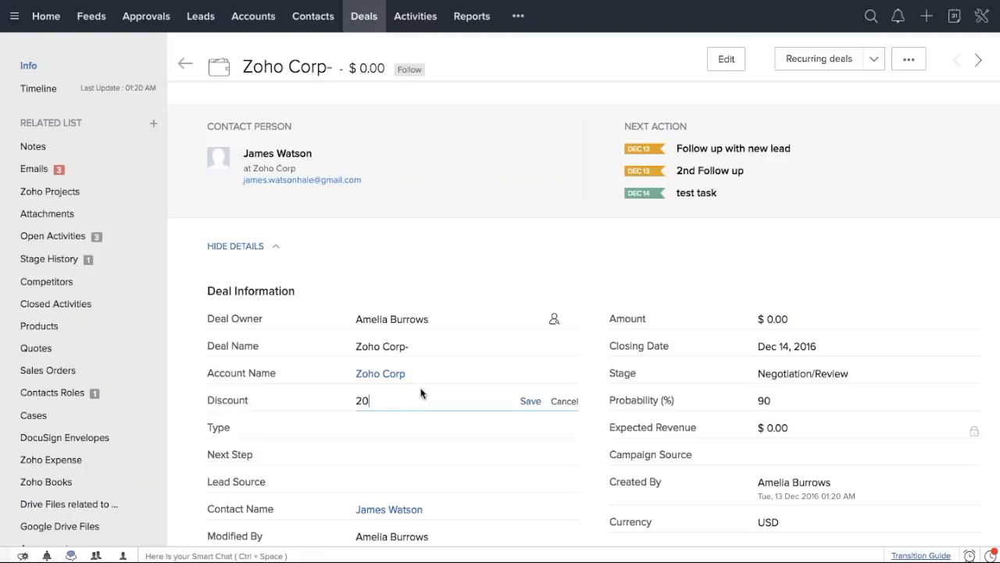
{"action": "key", "text": "BackSpace"}
{"action": "key", "text": "BackSpace"}
{"action": "type", "text": "10"}
{"action": "key", "text": "BackSpace"}
{"action": "key", "text": "BackSpace"}
{"action": "type", "text": "20"}
{"action": "left_click", "coordinate": [536, 403]}
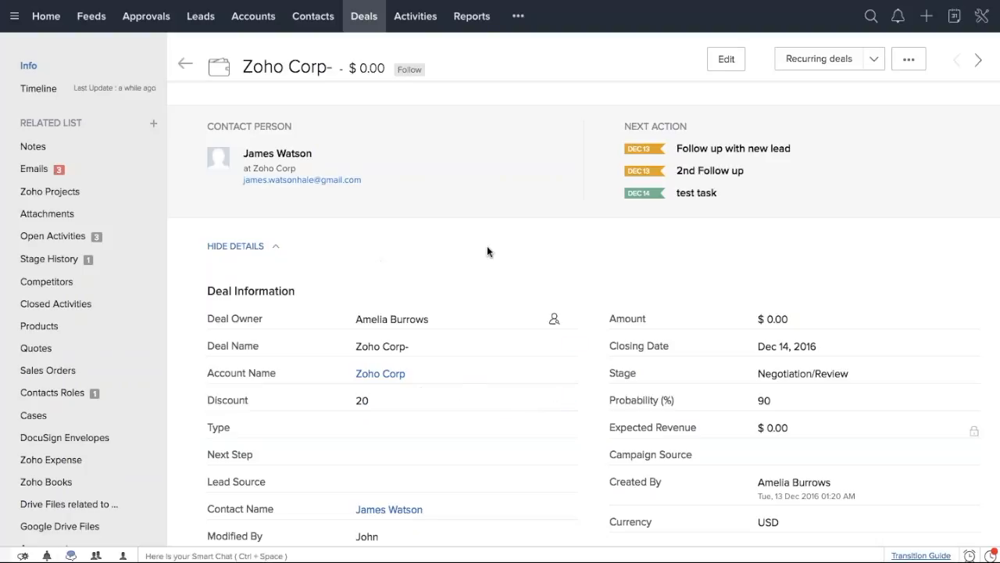
- Check the deal's approval status and the further actions available for it while it awaits approval
{"action": "scroll", "coordinate": [487, 251], "scroll_direction": "up", "scroll_amount": 3}
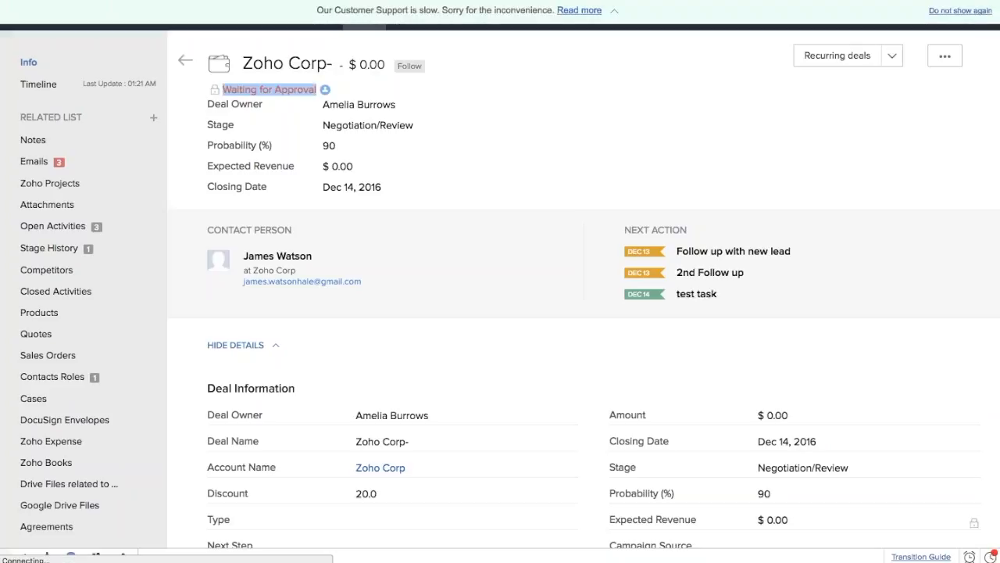
{"action": "left_click", "coordinate": [950, 13]}
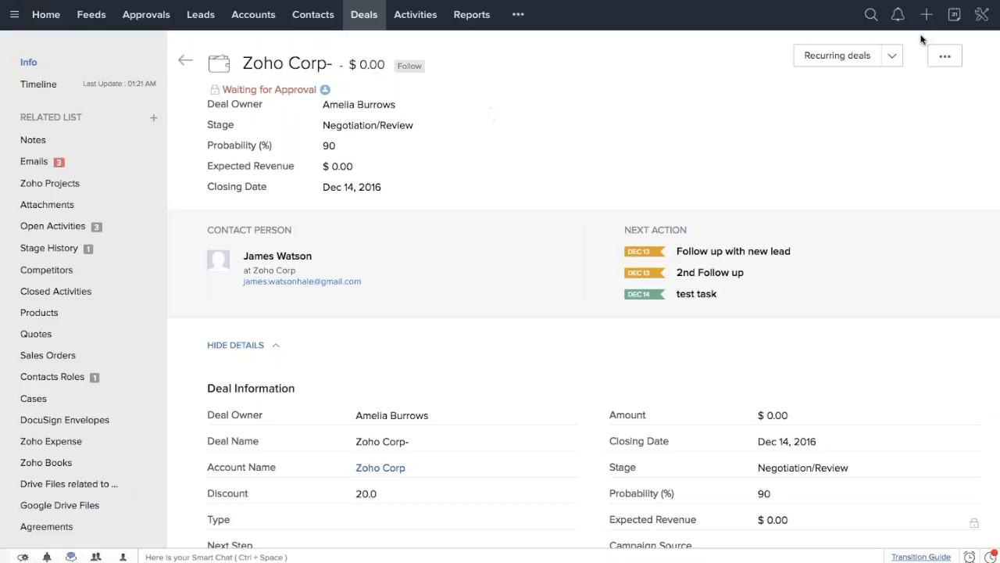
{"action": "left_click", "coordinate": [944, 55]}
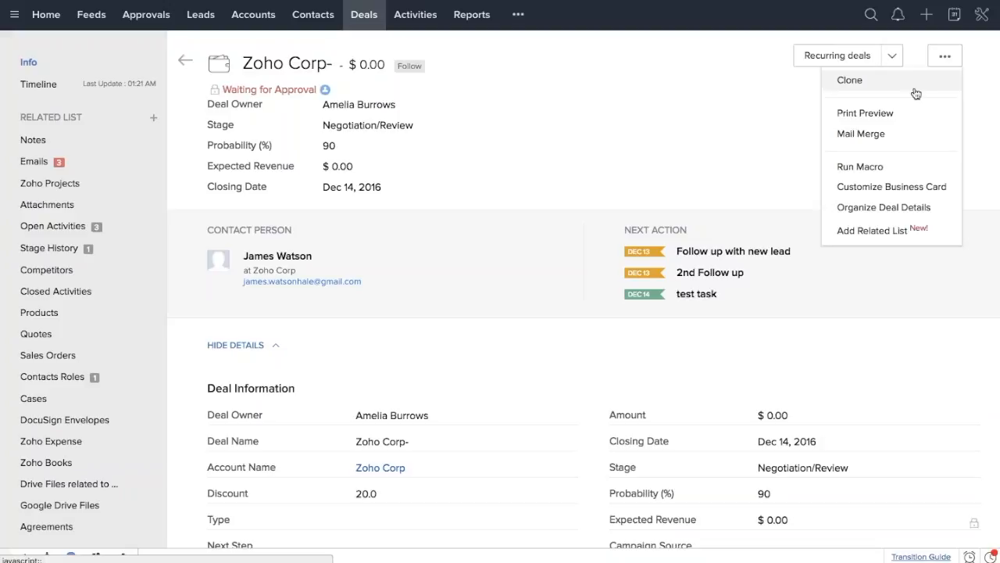
{"action": "left_click", "coordinate": [569, 143]}
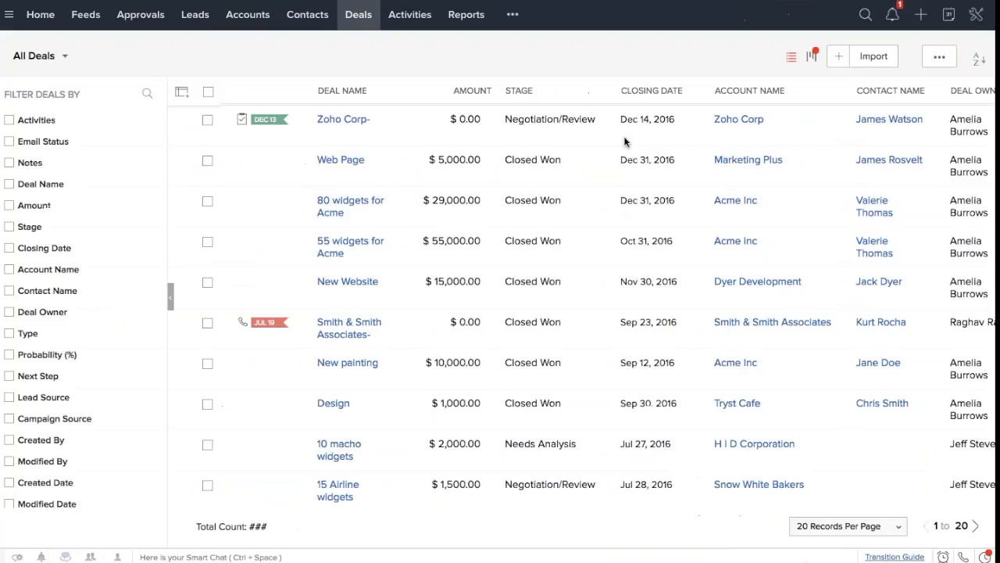
- Open the "Zoho Corp-" discount request among the pending approvals and approve it with the comment "Approved. Good luck."
{"action": "left_click", "coordinate": [982, 14]}
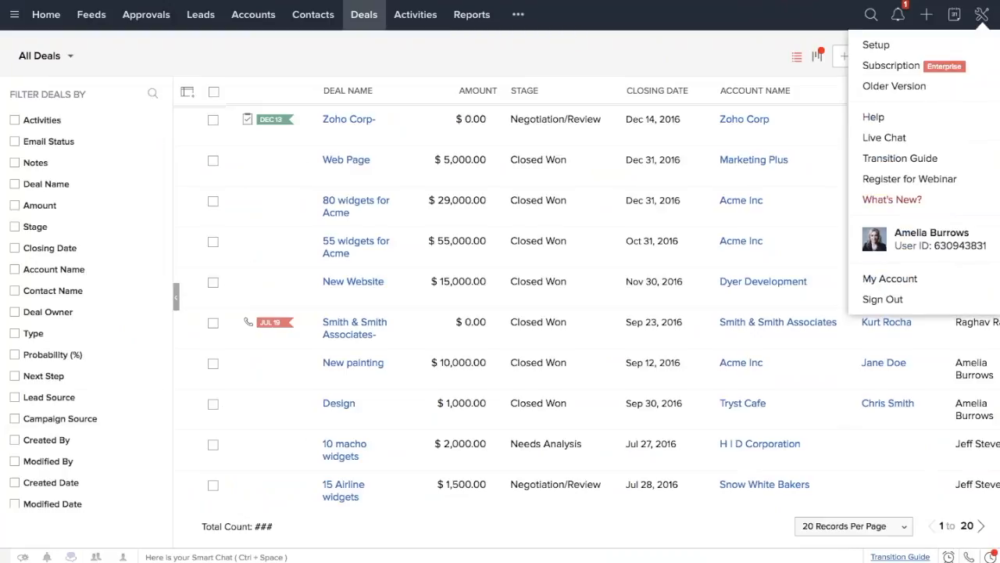
{"action": "left_click", "coordinate": [592, 43]}
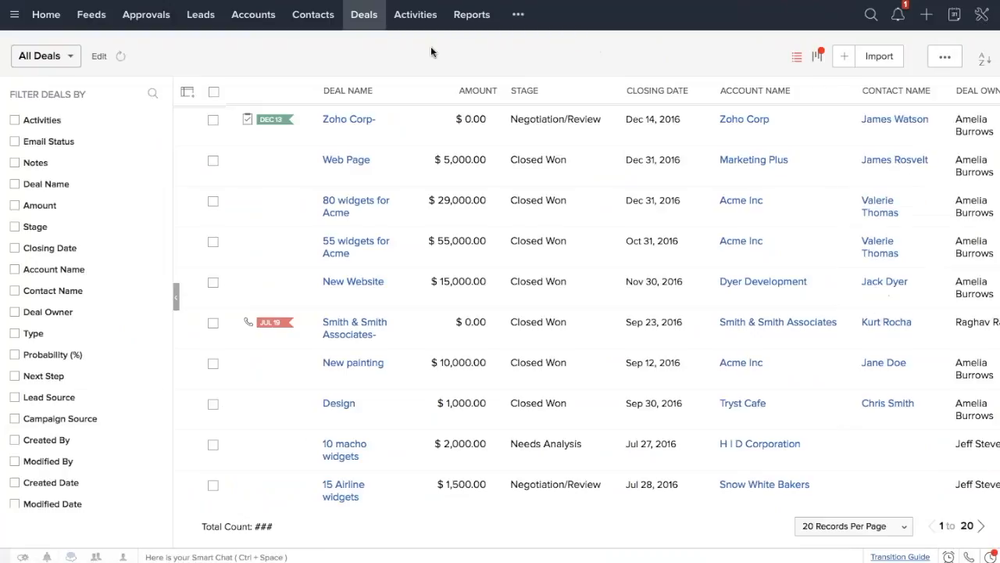
{"action": "left_click", "coordinate": [149, 22]}
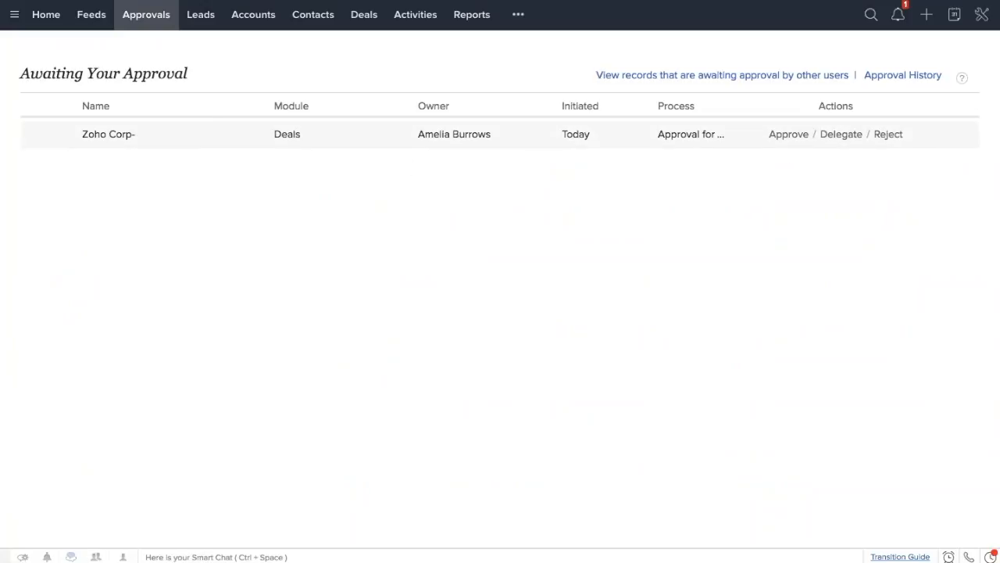
{"action": "left_click", "coordinate": [140, 143]}
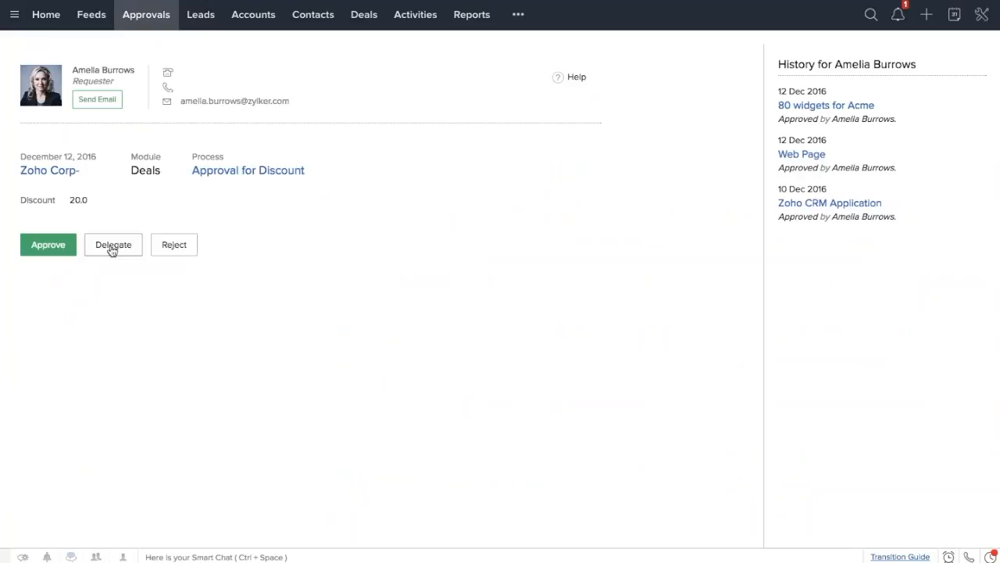
{"action": "left_click", "coordinate": [55, 250]}
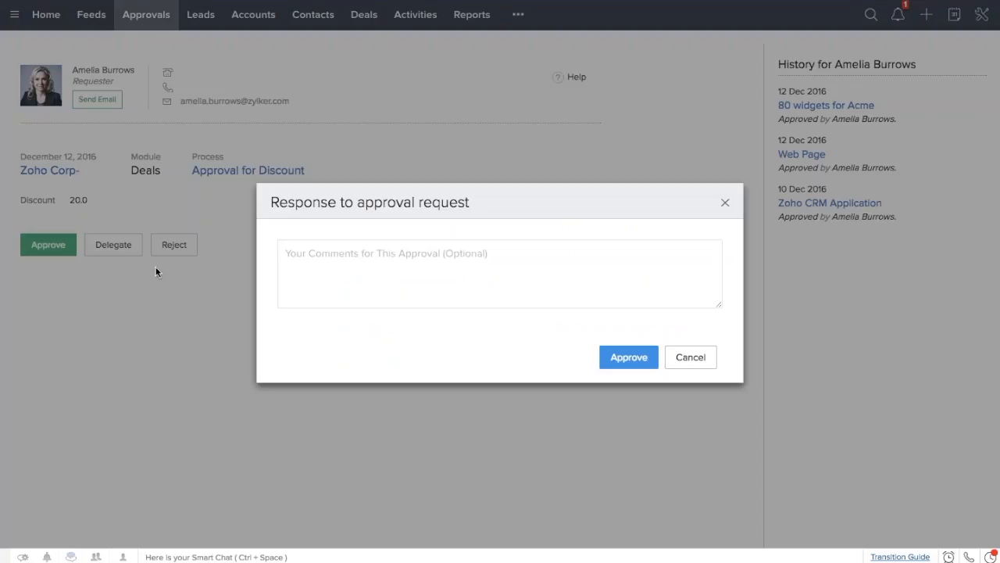
{"action": "type", "text": "Approved. Good luck."}
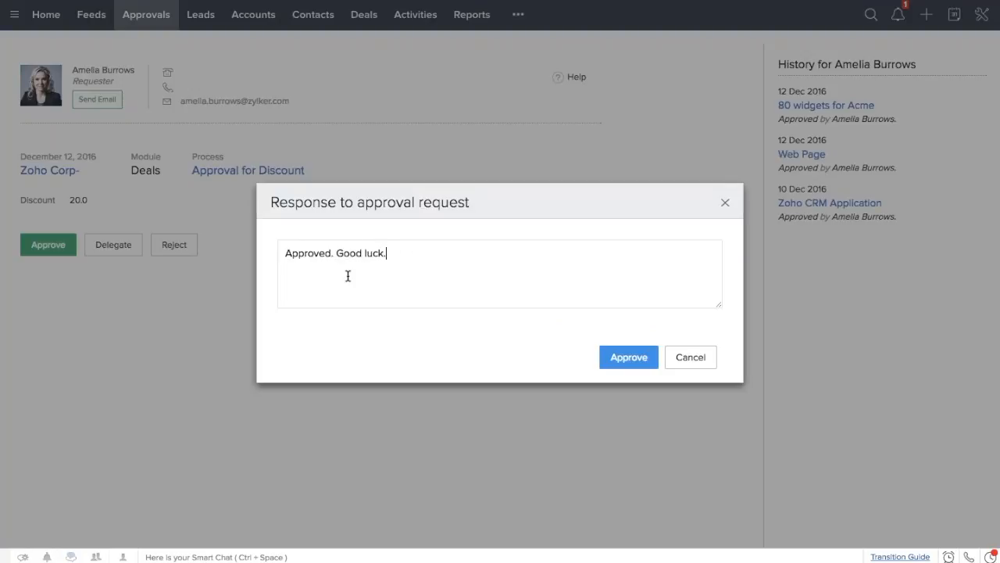
{"action": "left_click", "coordinate": [629, 357]}
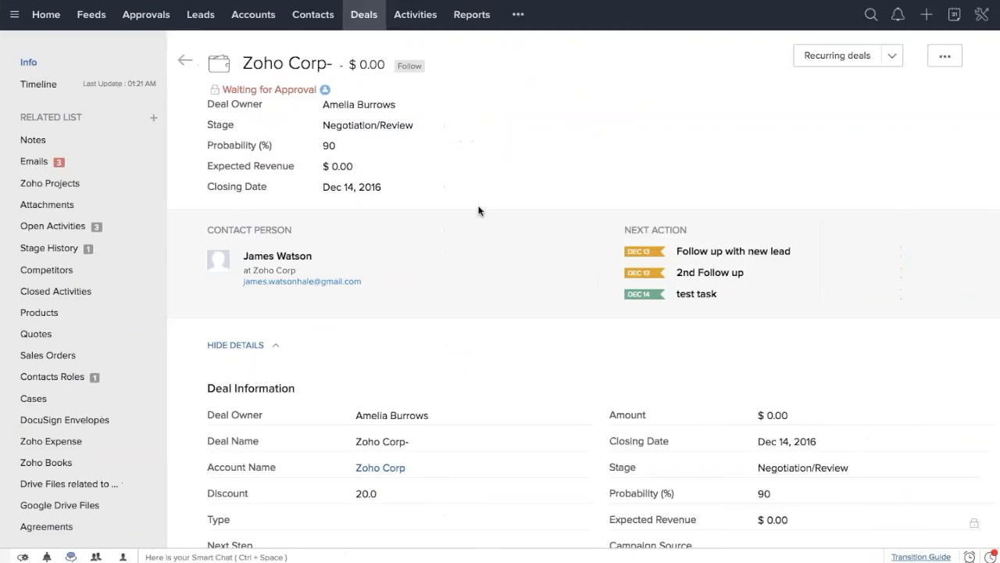
- Reload the "Zoho Corp-" deal, review its details, and check the linked account's related invoices
{"action": "left_click", "coordinate": [368, 21]}
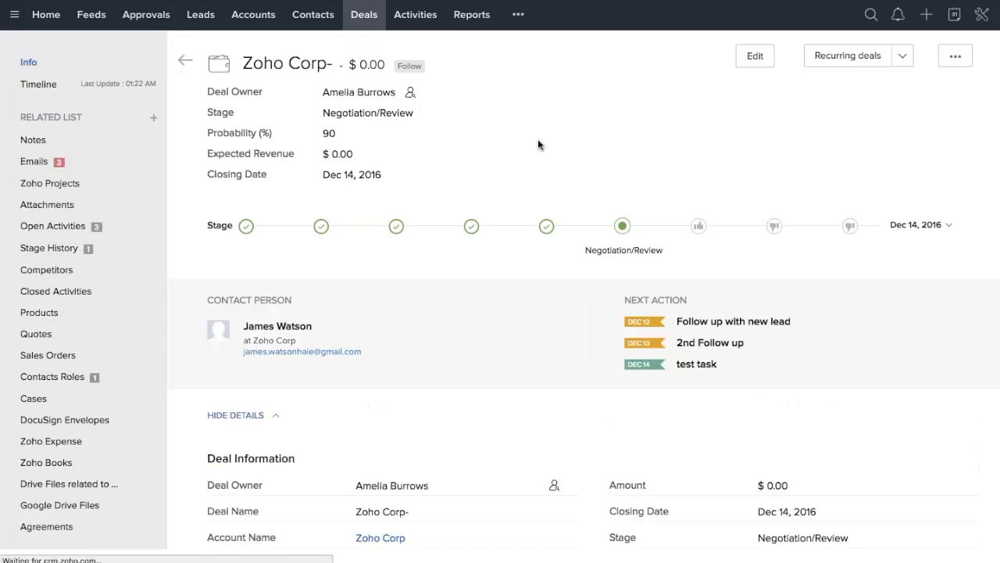
{"action": "scroll", "coordinate": [538, 143], "scroll_direction": "down", "scroll_amount": 1}
{"action": "scroll", "coordinate": [537, 145], "scroll_direction": "down", "scroll_amount": 1}
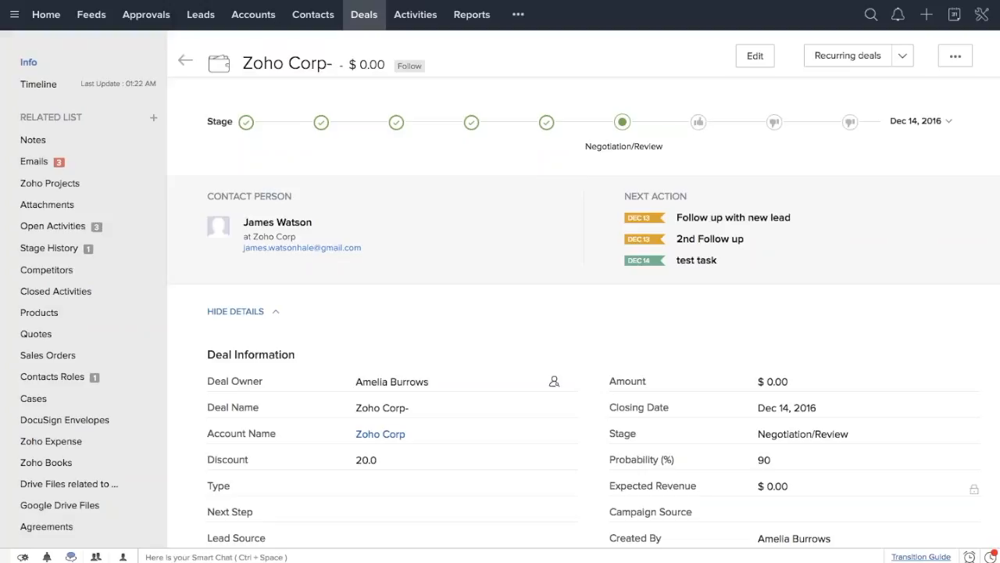
{"action": "scroll", "coordinate": [581, 238], "scroll_direction": "down", "scroll_amount": 1}
{"action": "left_click_drag", "start_coordinate": [393, 152], "coordinate": [245, 143]}
{"action": "left_click", "coordinate": [409, 203]}
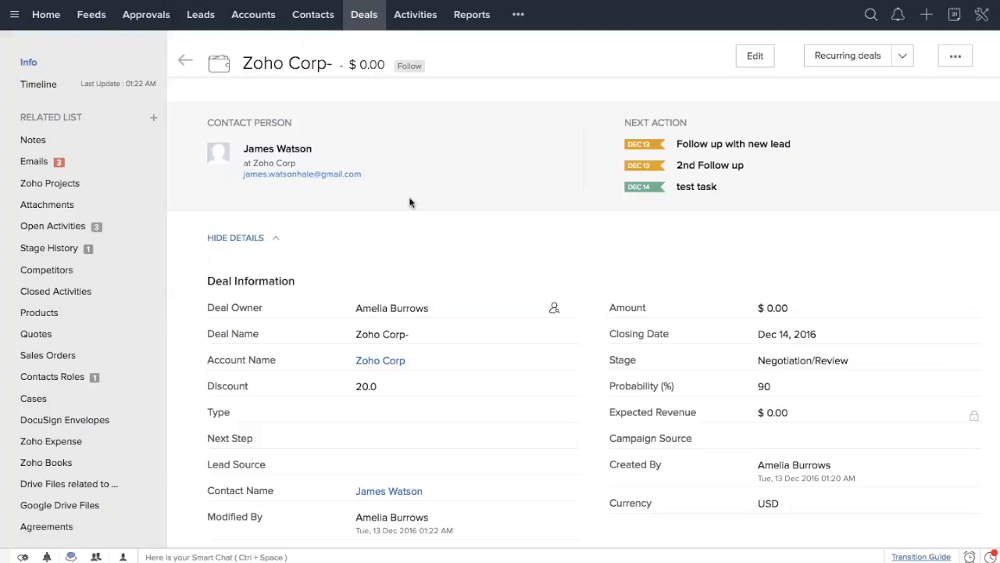
{"action": "scroll", "coordinate": [410, 202], "scroll_direction": "down", "scroll_amount": 1}
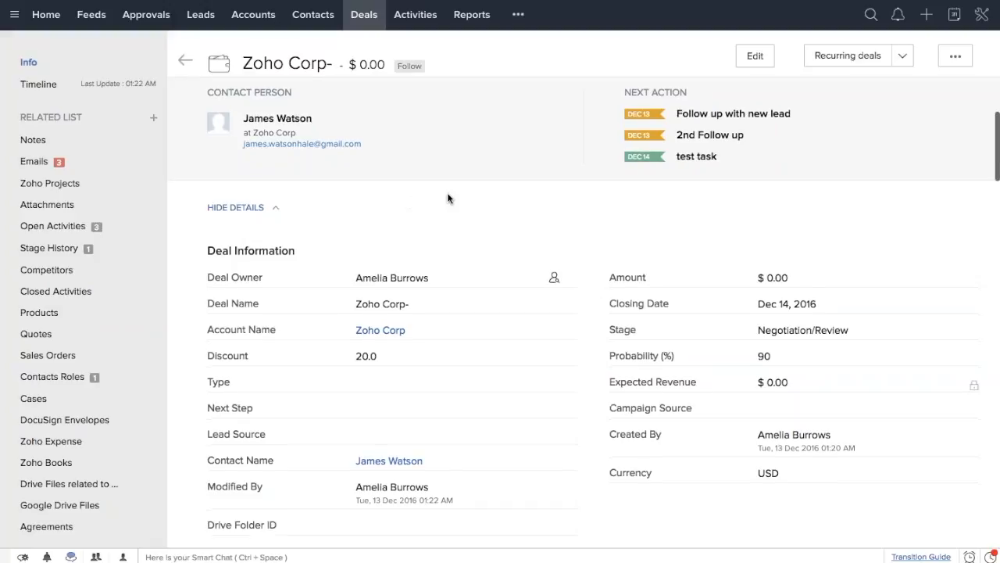
{"action": "scroll", "coordinate": [447, 194], "scroll_direction": "down", "scroll_amount": 1}
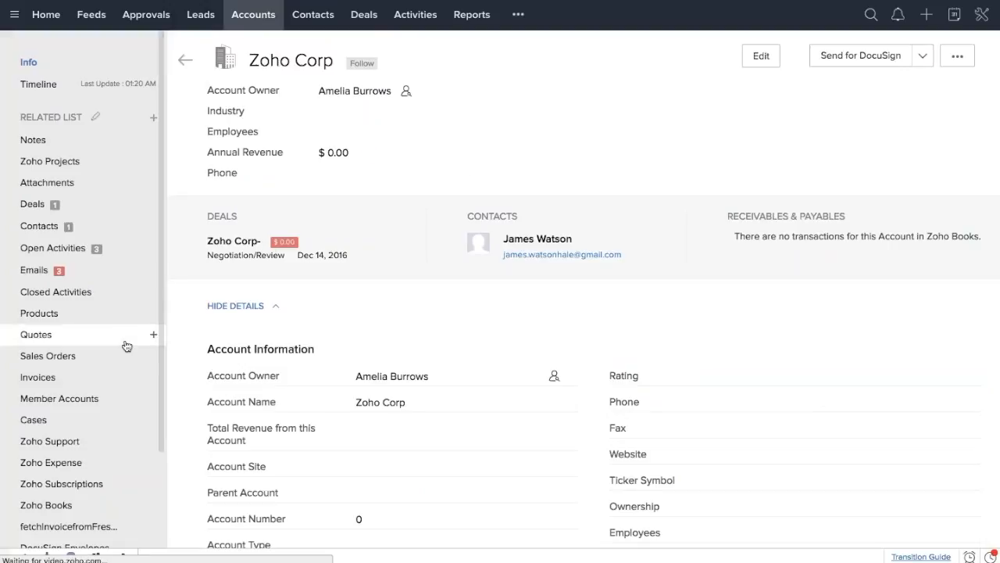
{"action": "left_click", "coordinate": [78, 373]}
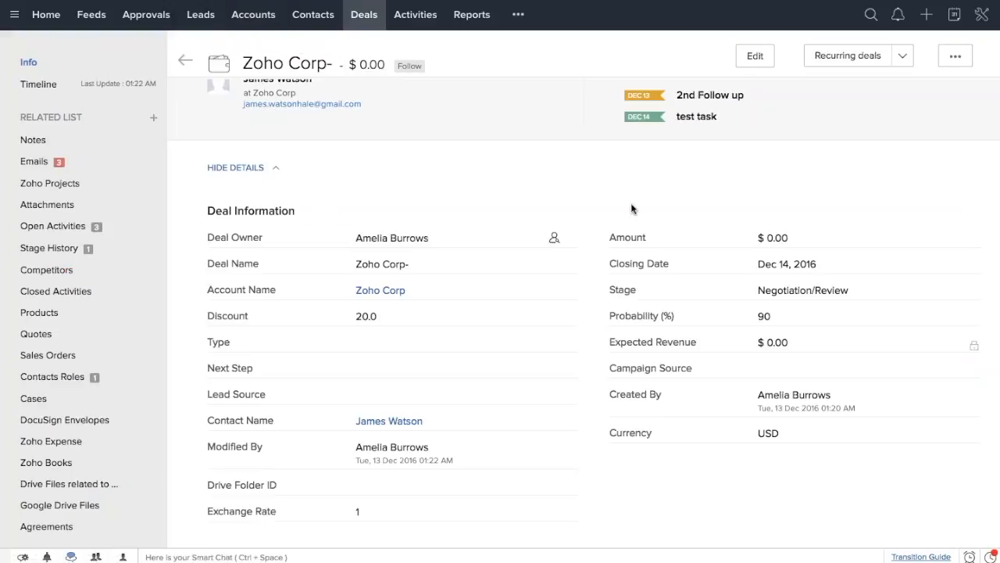
- Move the "Zoho Corp-" deal to the Closed Won stage and save the verified details
{"action": "scroll", "coordinate": [633, 208], "scroll_direction": "up", "scroll_amount": 2}
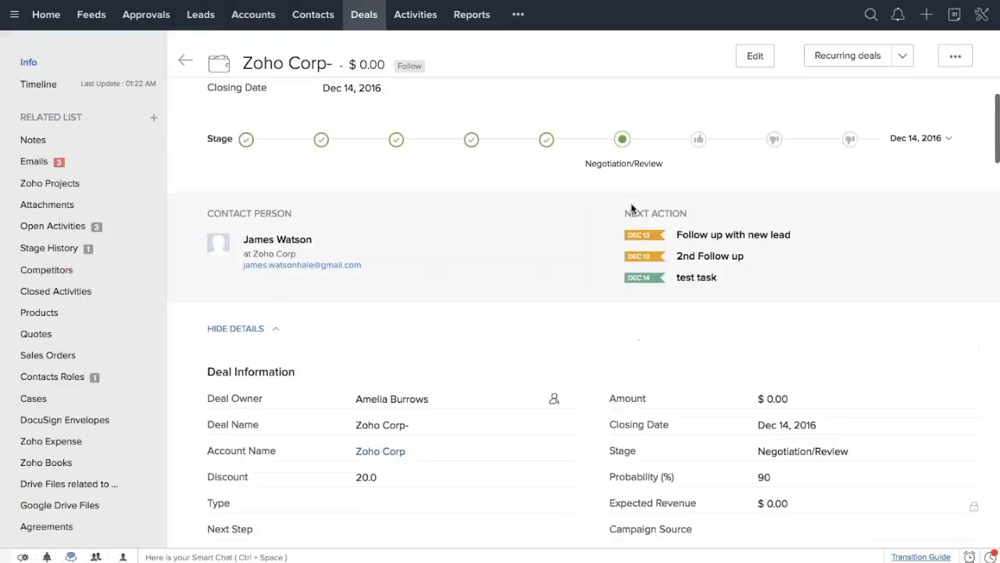
{"action": "scroll", "coordinate": [633, 209], "scroll_direction": "up", "scroll_amount": 2}
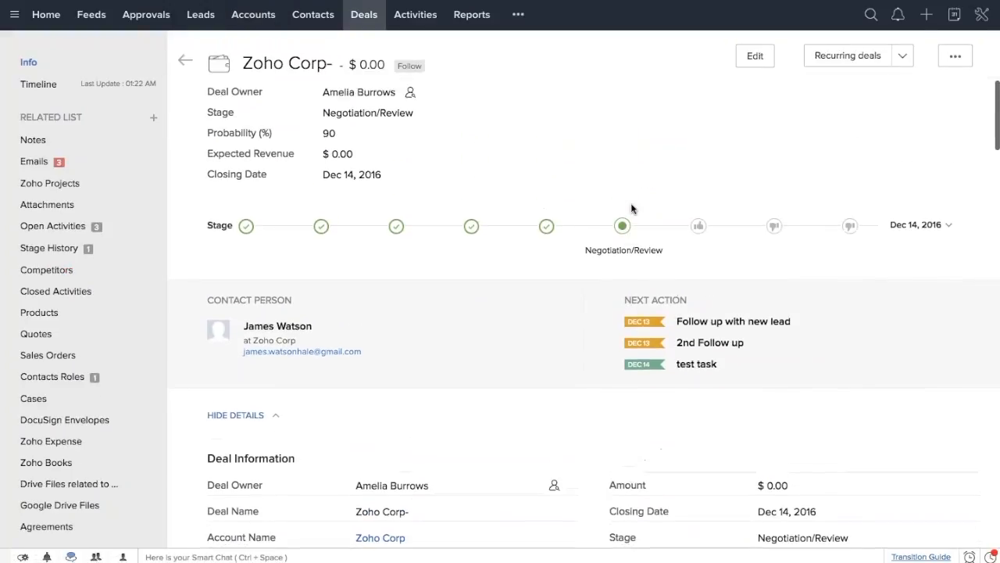
{"action": "left_click", "coordinate": [699, 227]}
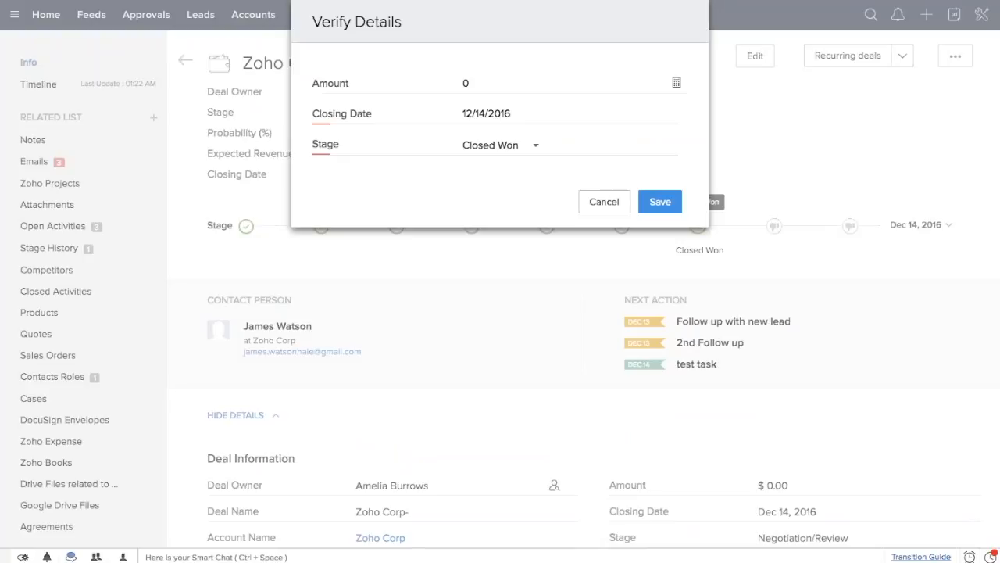
{"action": "left_click", "coordinate": [660, 202]}
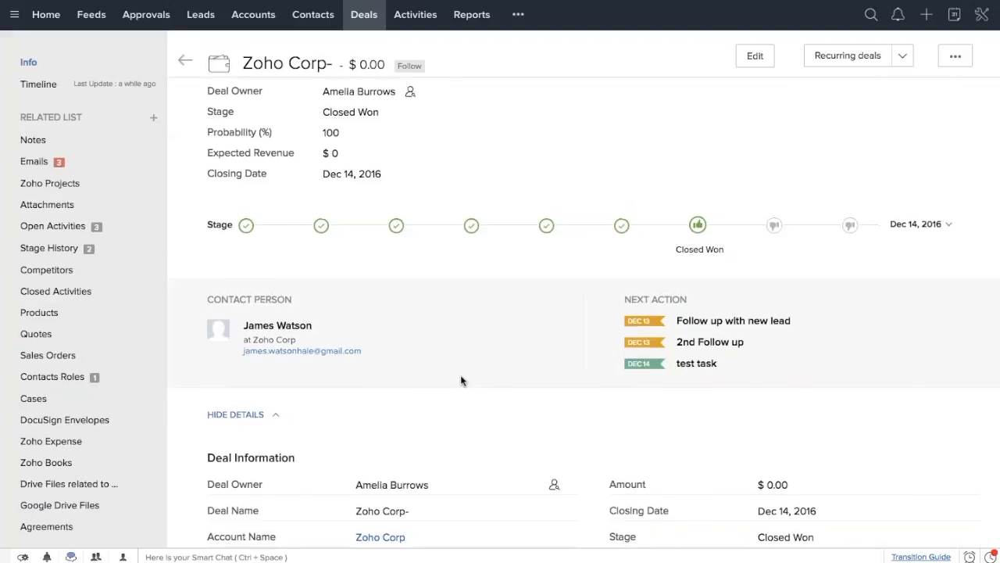
- Open the Zoho Corp account from the deal and examine the entries in its related invoices
{"action": "scroll", "coordinate": [460, 380], "scroll_direction": "down", "scroll_amount": 2}
{"action": "left_click", "coordinate": [386, 393]}
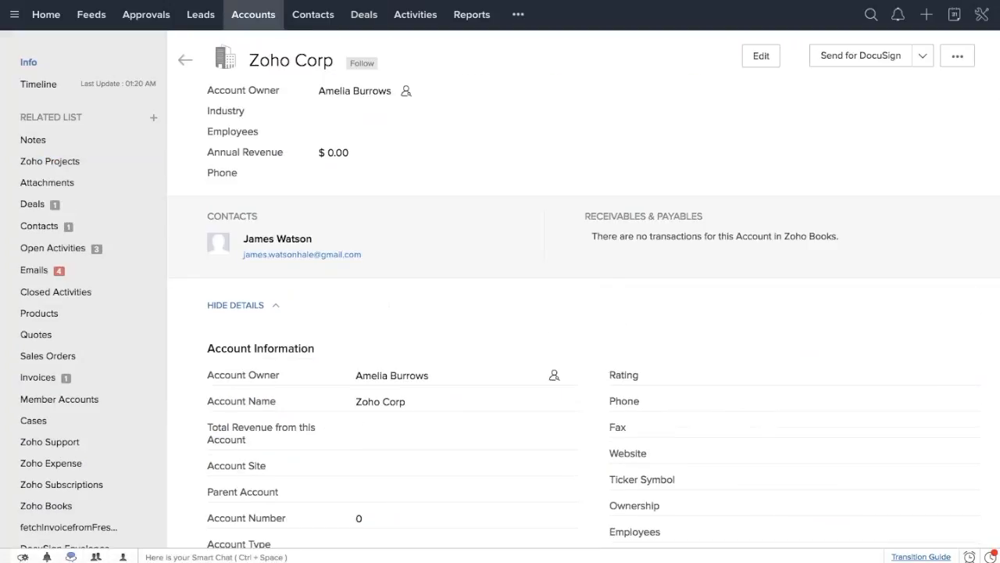
{"action": "scroll", "coordinate": [474, 277], "scroll_direction": "down", "scroll_amount": 7}
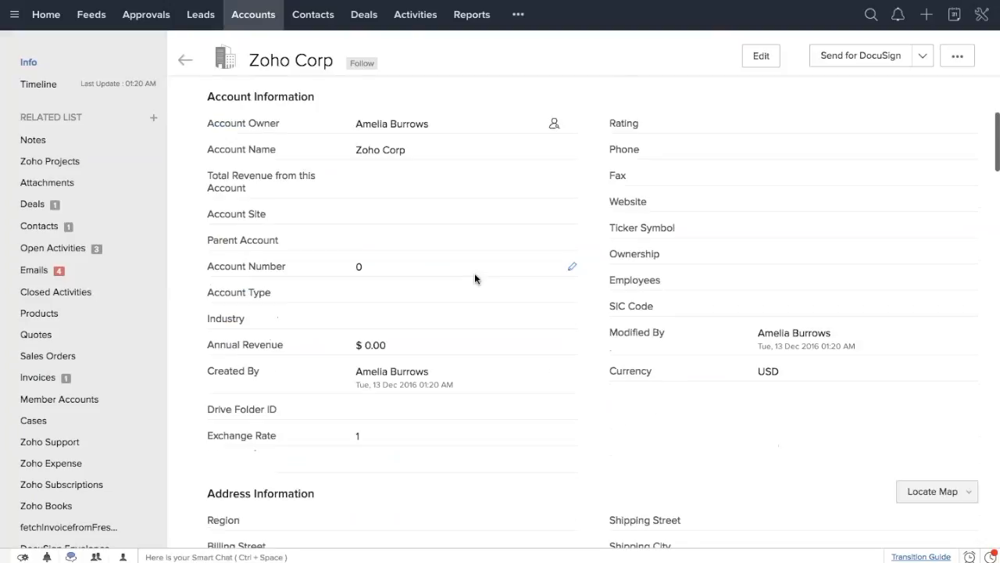
{"action": "left_click", "coordinate": [81, 382]}
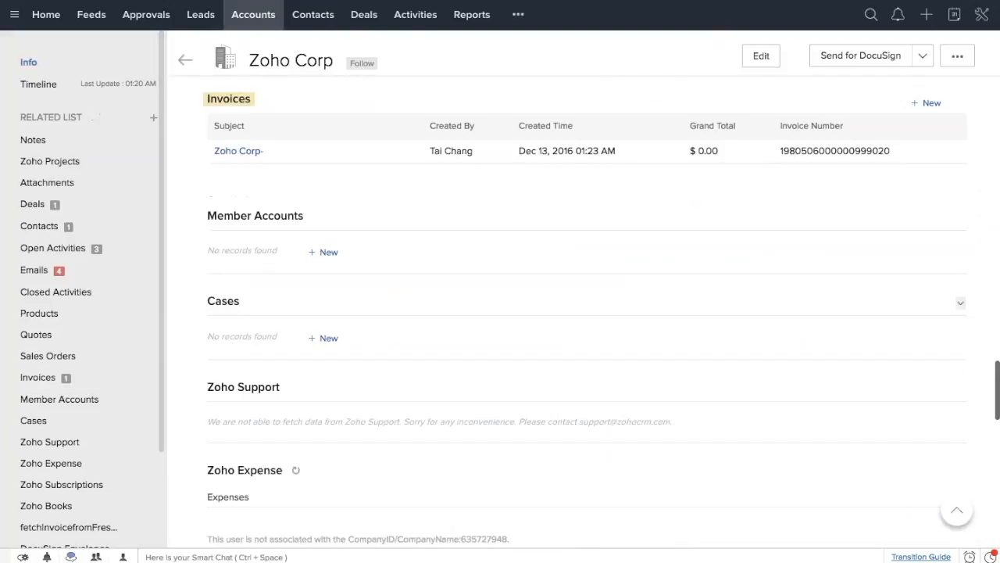
{"action": "left_click_drag", "start_coordinate": [291, 152], "coordinate": [217, 150]}
{"action": "left_click", "coordinate": [300, 169]}
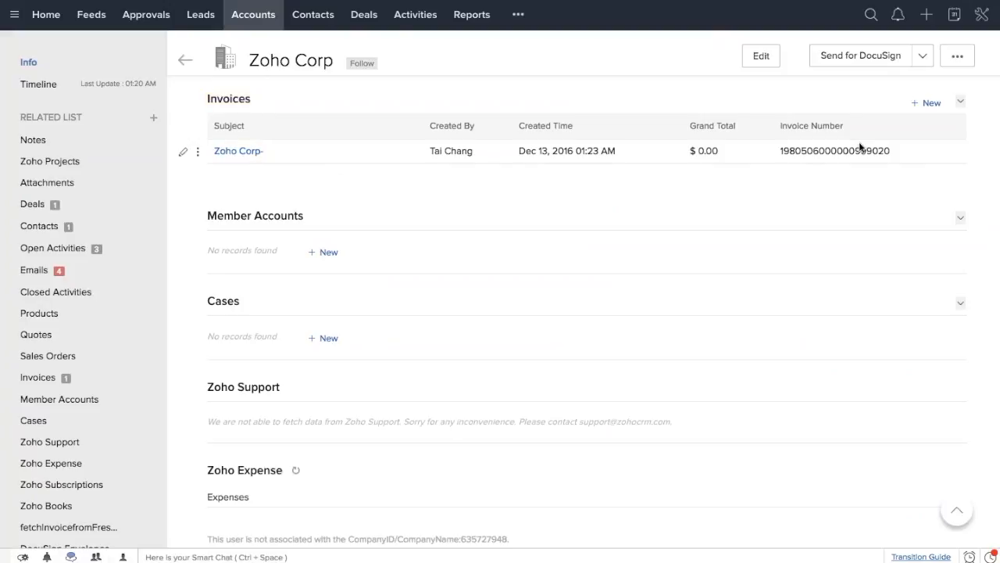
- Open the account's "Zoho Corp-" invoice, review it, and start an email with it using the Invoice Template in portrait layout
{"action": "left_click", "coordinate": [231, 154]}
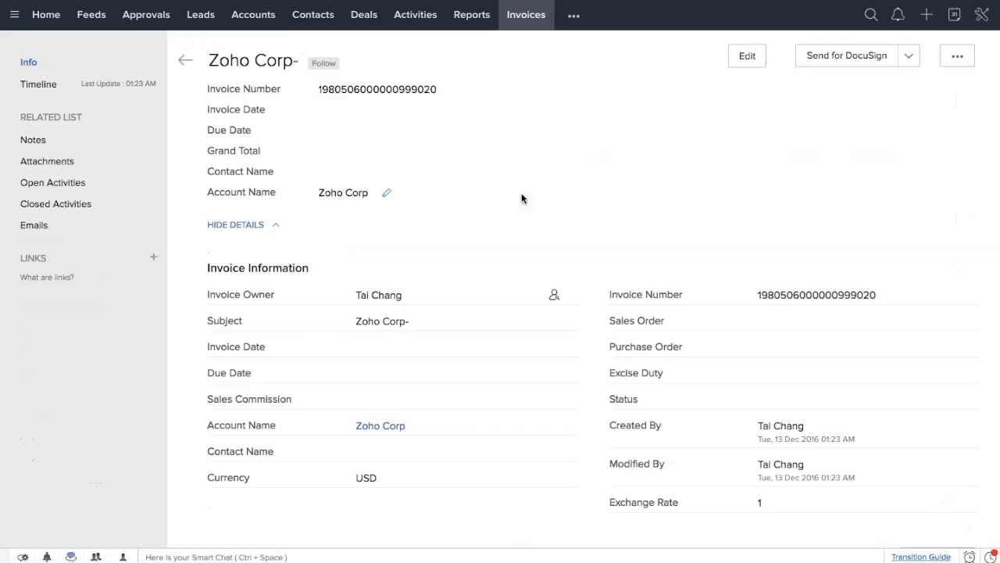
{"action": "scroll", "coordinate": [595, 185], "scroll_direction": "down", "scroll_amount": 3}
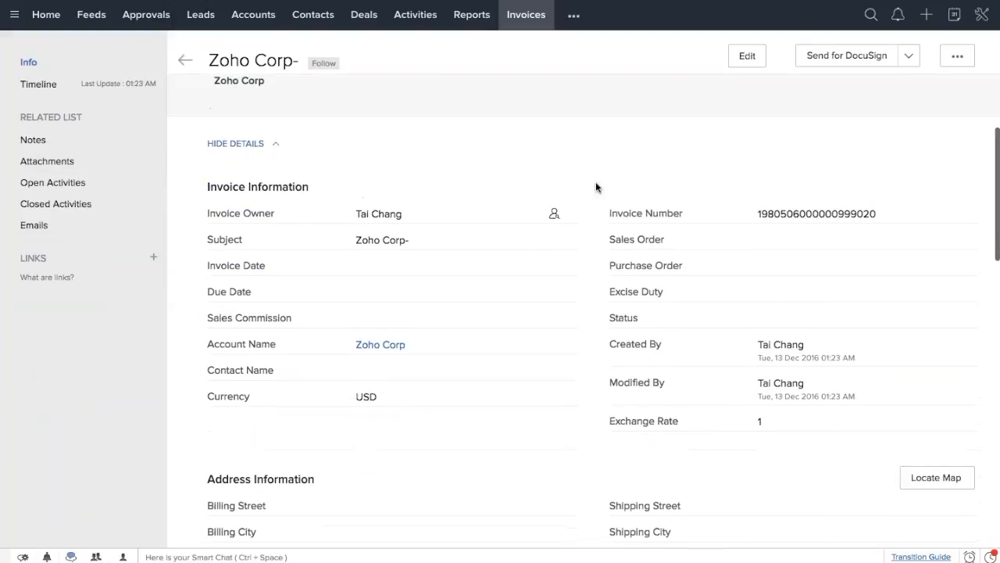
{"action": "scroll", "coordinate": [596, 187], "scroll_direction": "down", "scroll_amount": 3}
{"action": "scroll", "coordinate": [596, 187], "scroll_direction": "up", "scroll_amount": 6}
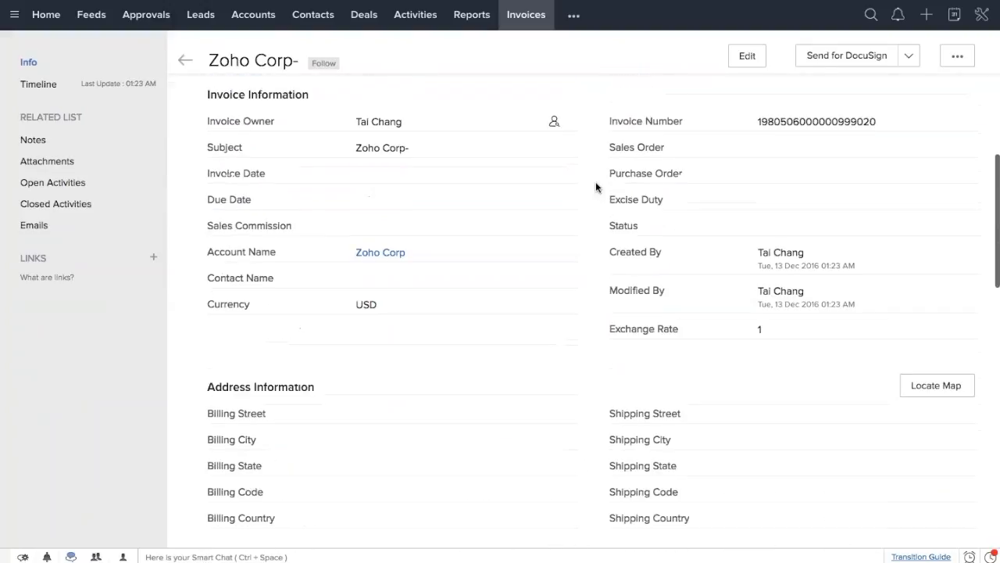
{"action": "left_click", "coordinate": [958, 58]}
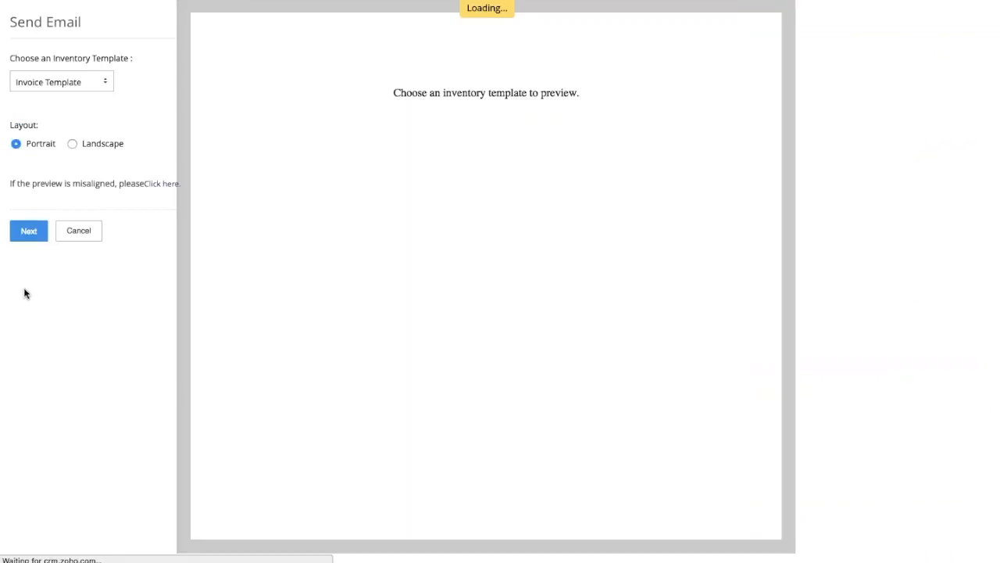
{"action": "left_click", "coordinate": [29, 232]}
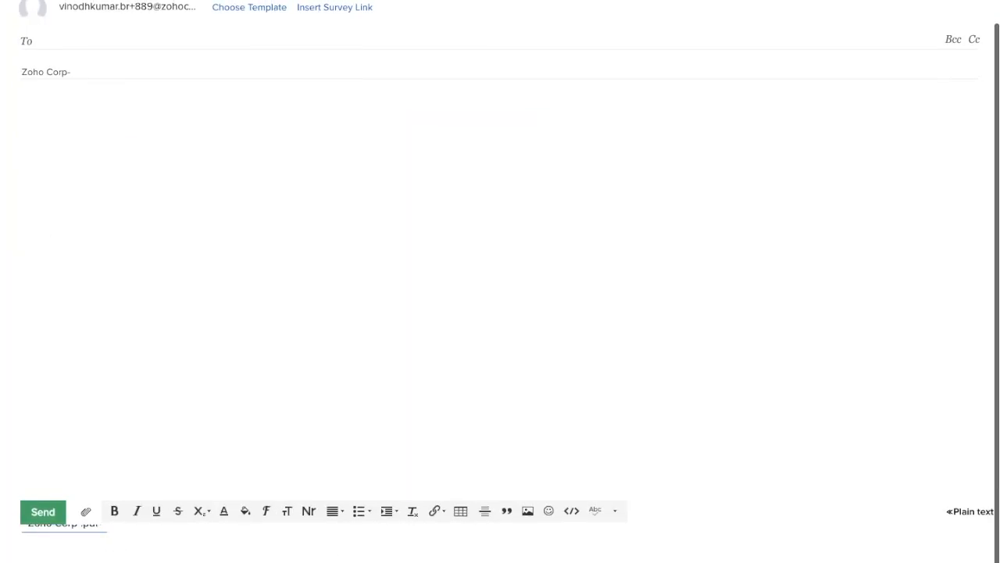
- Address the invoice email to the customer contact and send it
{"action": "scroll", "coordinate": [128, 368], "scroll_direction": "up", "scroll_amount": 1}
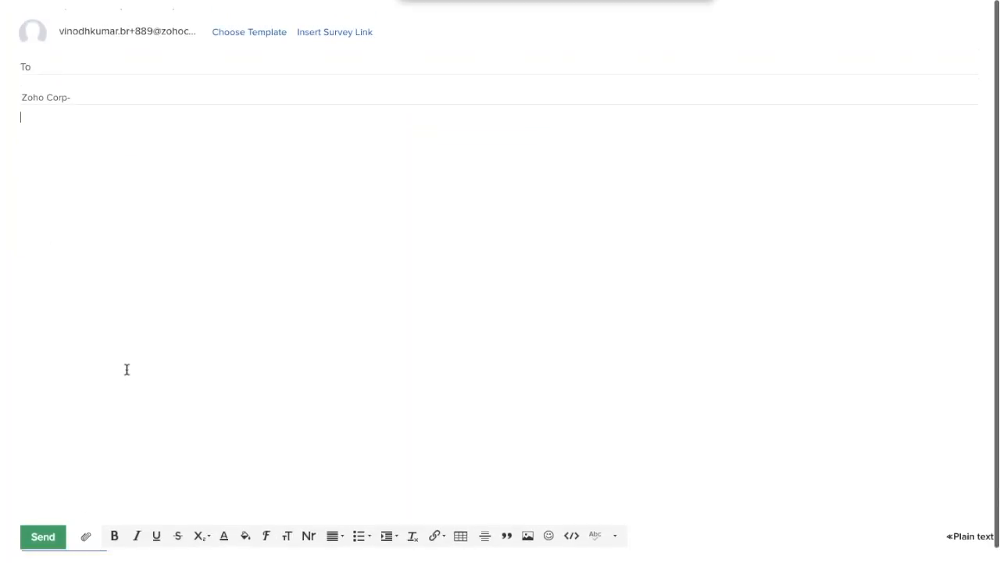
{"action": "left_click", "coordinate": [91, 67]}
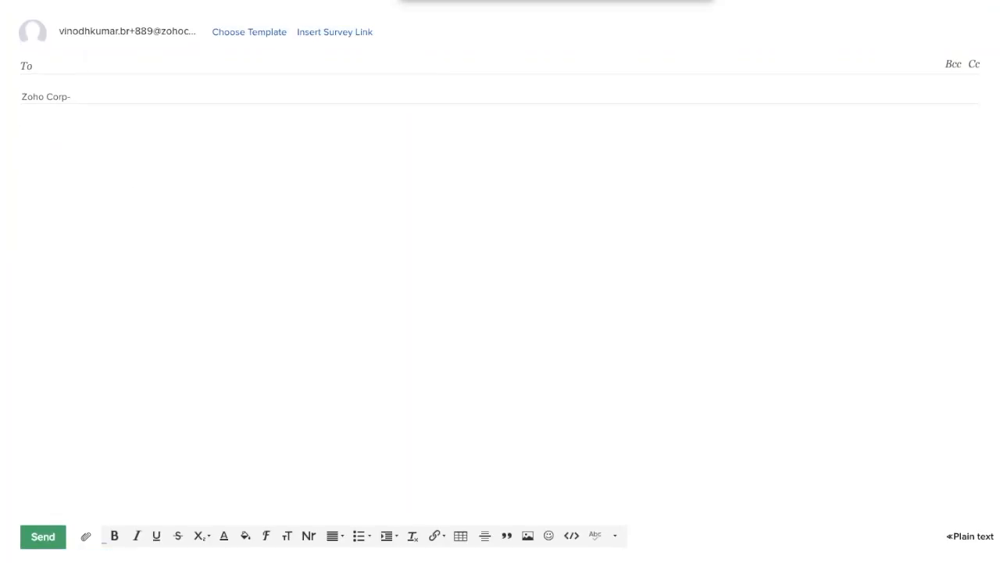
{"action": "type", "text": "james"}
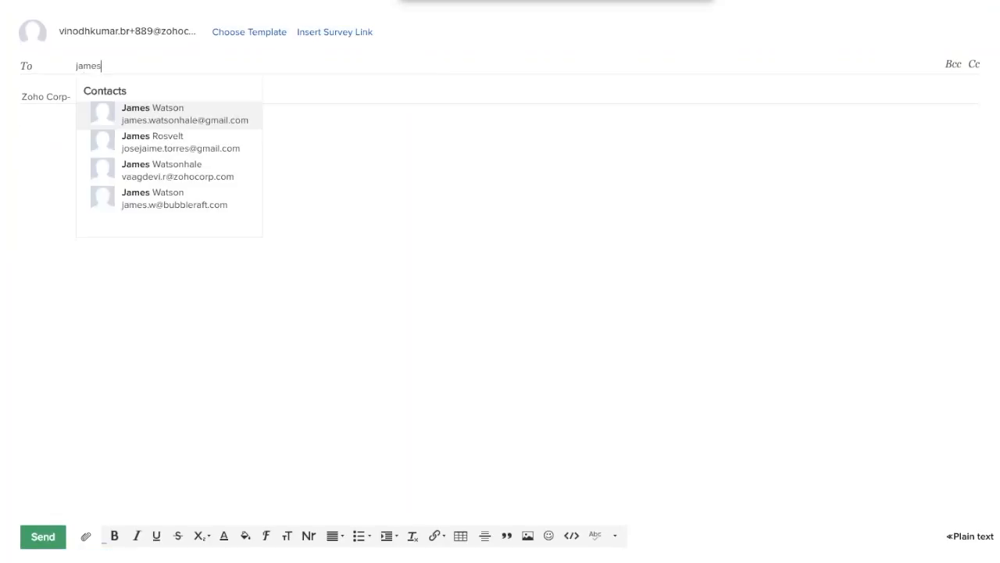
{"action": "key", "text": "Return"}
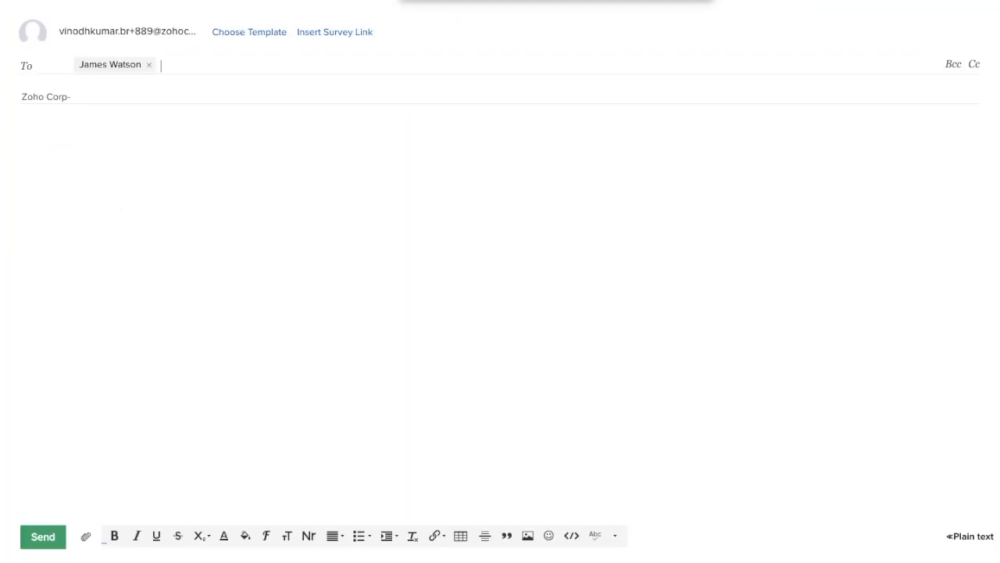
{"action": "left_click", "coordinate": [43, 537]}
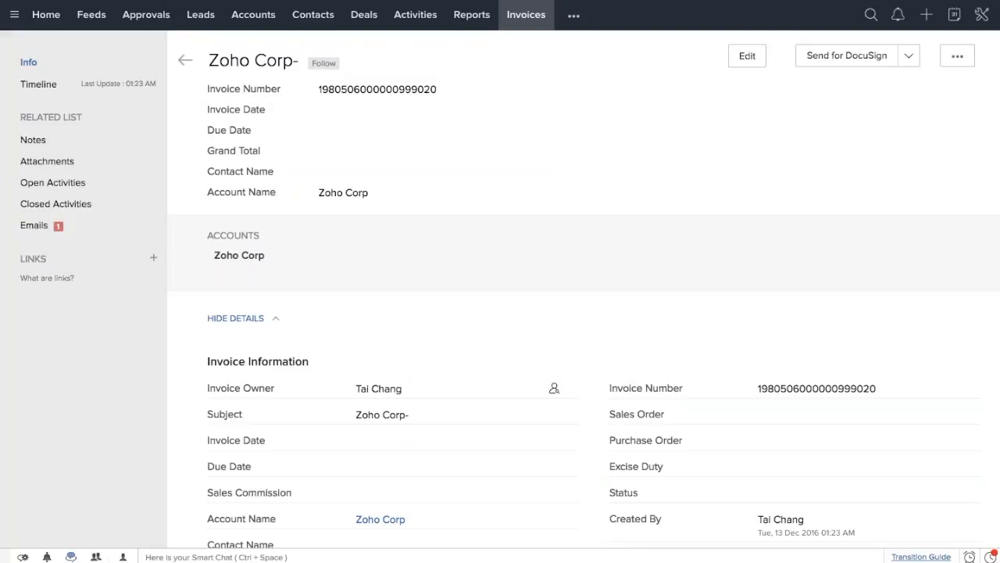
- Open the gallery of pre-made custom functions from the workflow automation setup and browse its entries
{"action": "left_click", "coordinate": [982, 14]}
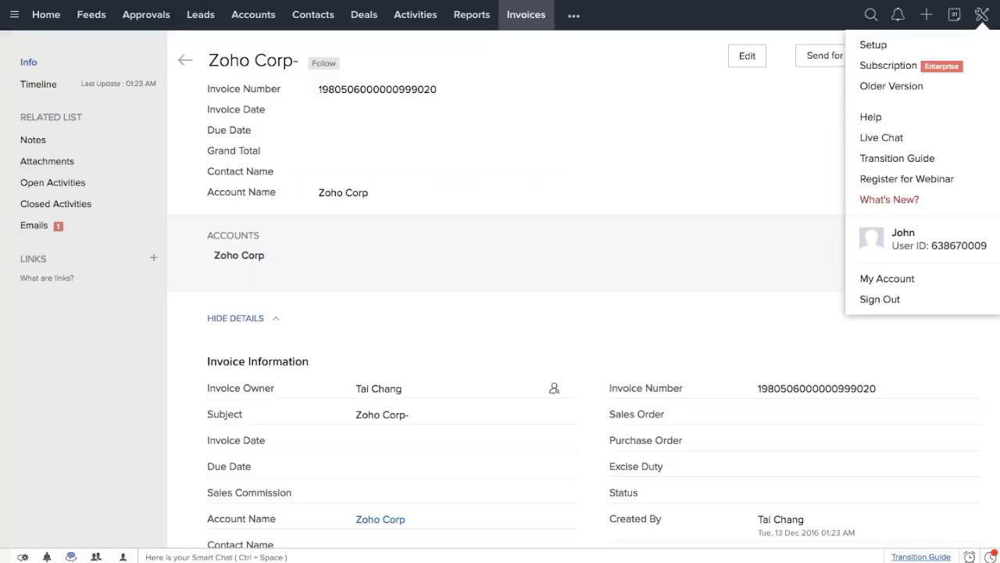
{"action": "left_click", "coordinate": [939, 47]}
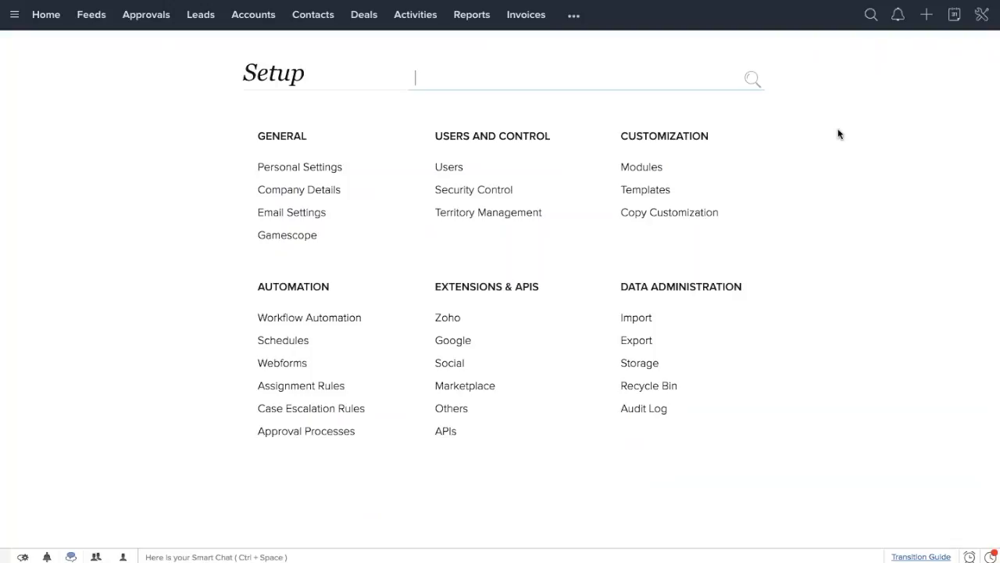
{"action": "left_click", "coordinate": [310, 318]}
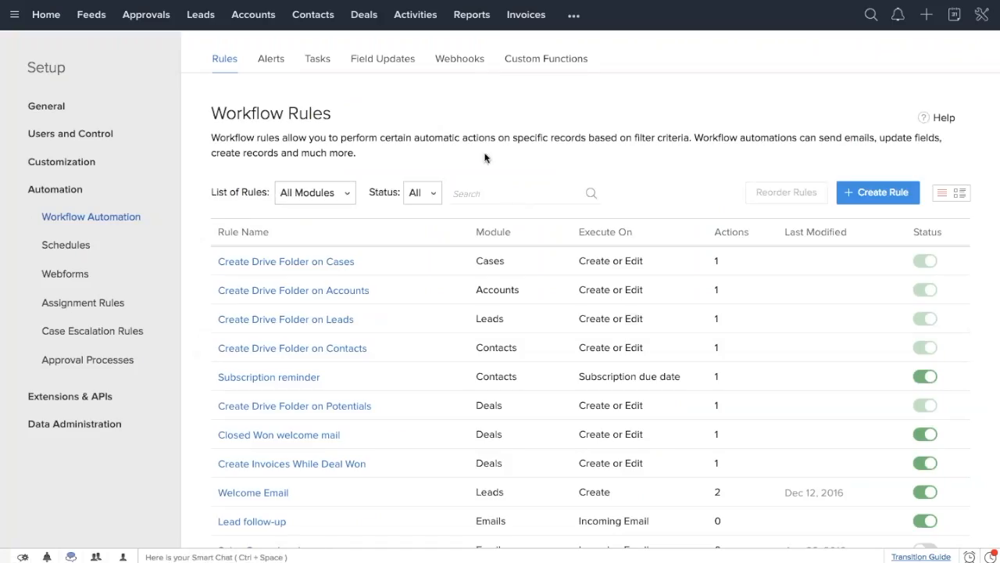
{"action": "left_click", "coordinate": [543, 59]}
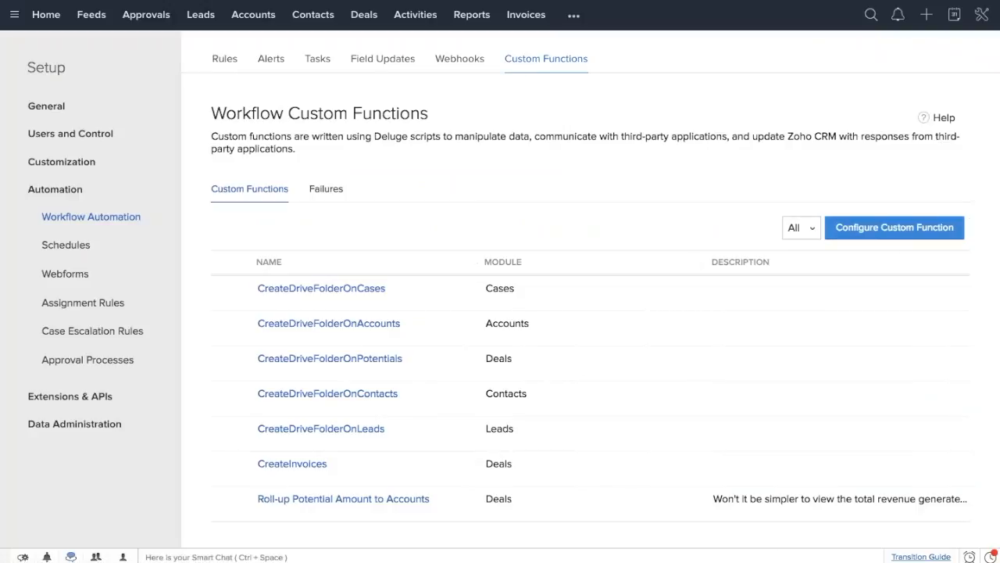
{"action": "left_click", "coordinate": [892, 231]}
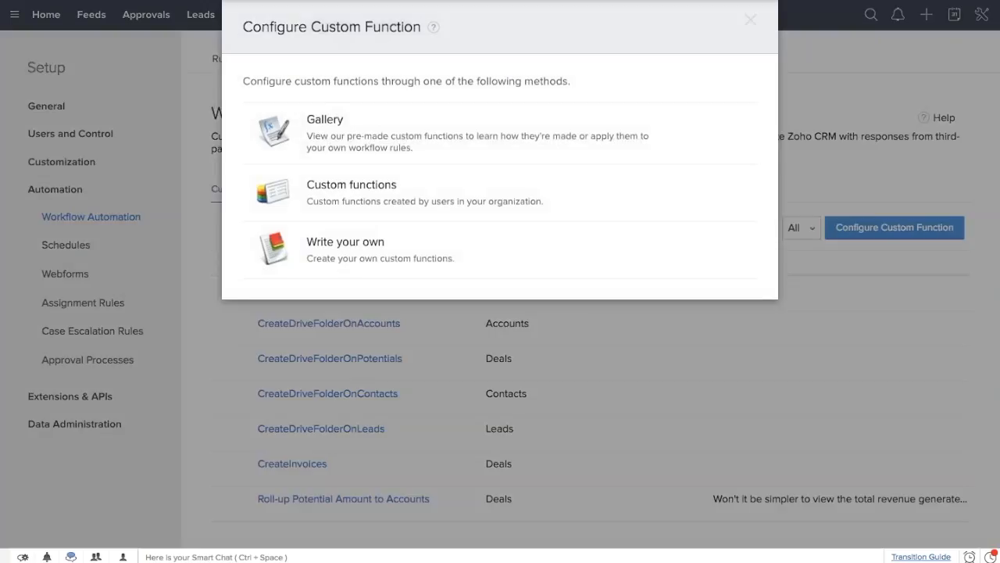
{"action": "left_click", "coordinate": [437, 141]}
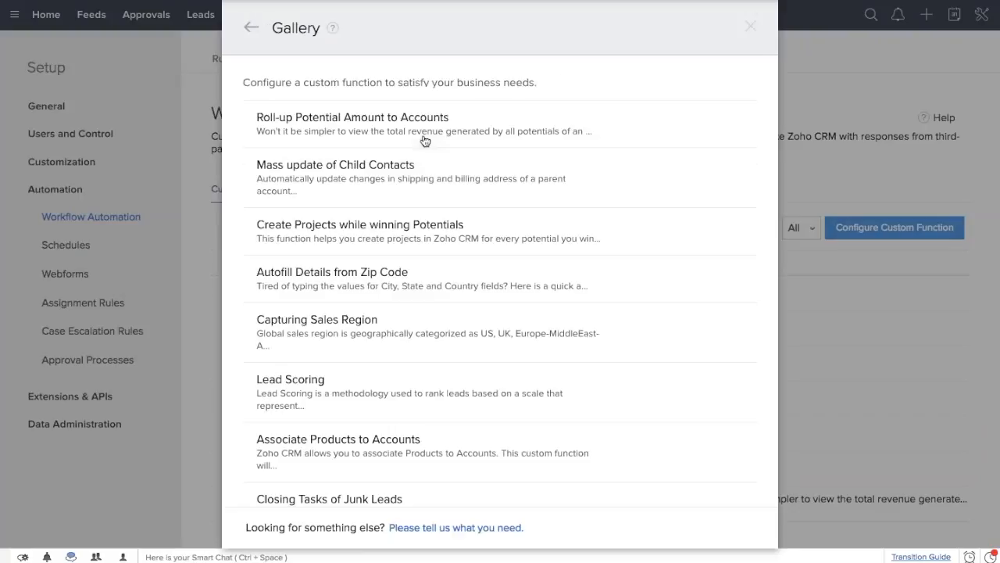
{"action": "scroll", "coordinate": [518, 248], "scroll_direction": "down", "scroll_amount": 1}
{"action": "scroll", "coordinate": [518, 249], "scroll_direction": "up", "scroll_amount": 1}
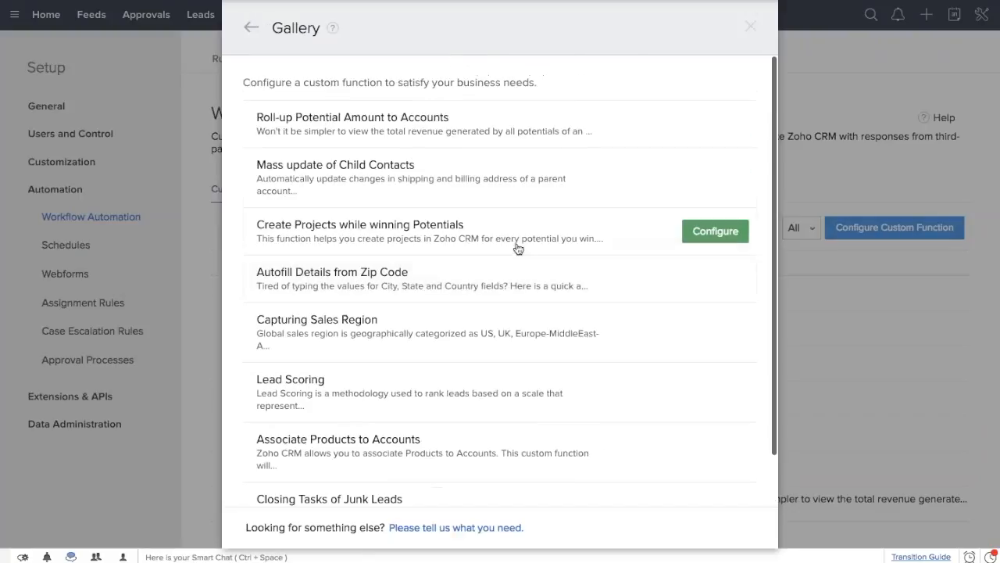
- Configure the gallery function Roll-up Potential Amount to Accounts for the Leads module, map AccountId and SumUpField to fields, and save it
{"action": "left_click", "coordinate": [486, 128]}
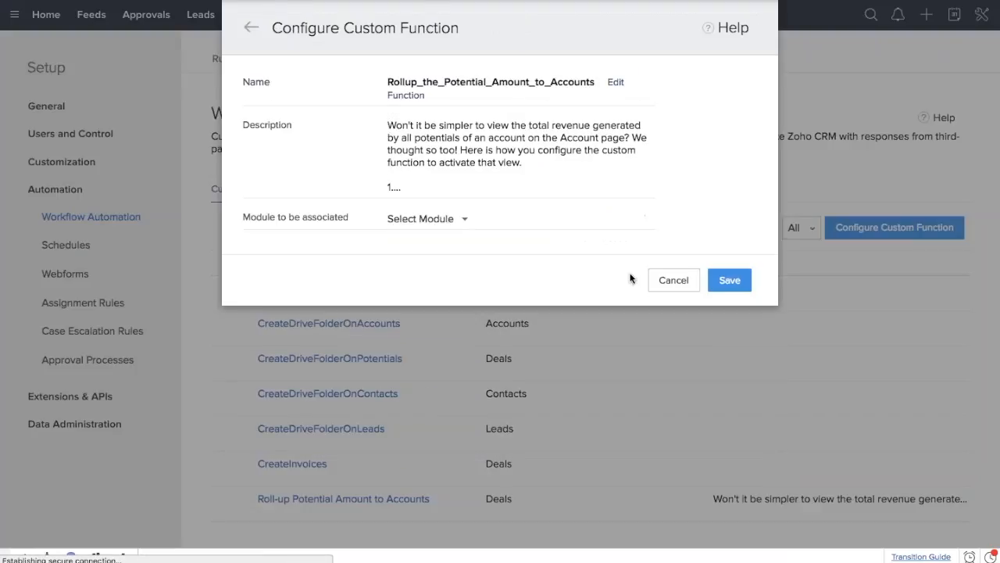
{"action": "left_click", "coordinate": [432, 225]}
{"action": "left_click", "coordinate": [430, 280]}
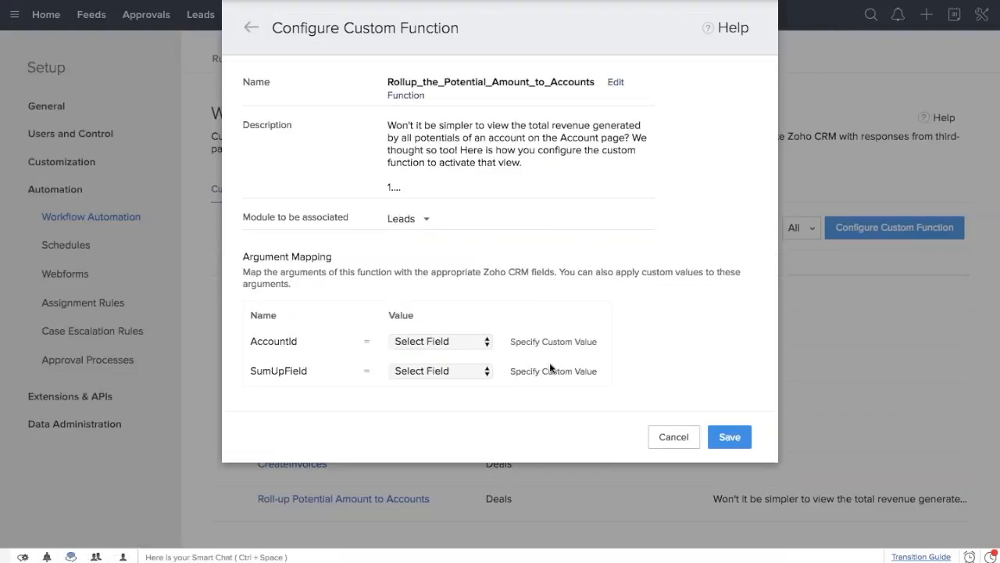
{"action": "left_click", "coordinate": [456, 344]}
{"action": "left_click", "coordinate": [451, 368]}
{"action": "left_click", "coordinate": [434, 369]}
{"action": "left_click", "coordinate": [448, 414]}
{"action": "left_click", "coordinate": [730, 437]}
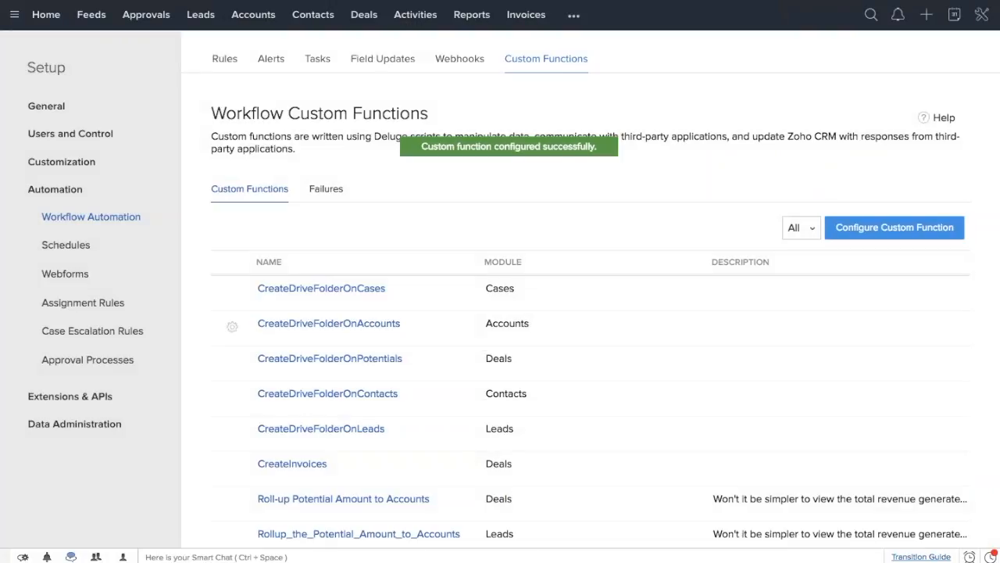
- Check the custom function list, examine the Deluge script of the gallery's Roll-up Potential Amount to Accounts function, and close without saving
{"action": "scroll", "coordinate": [339, 301], "scroll_direction": "down", "scroll_amount": 2}
{"action": "scroll", "coordinate": [339, 306], "scroll_direction": "up", "scroll_amount": 2}
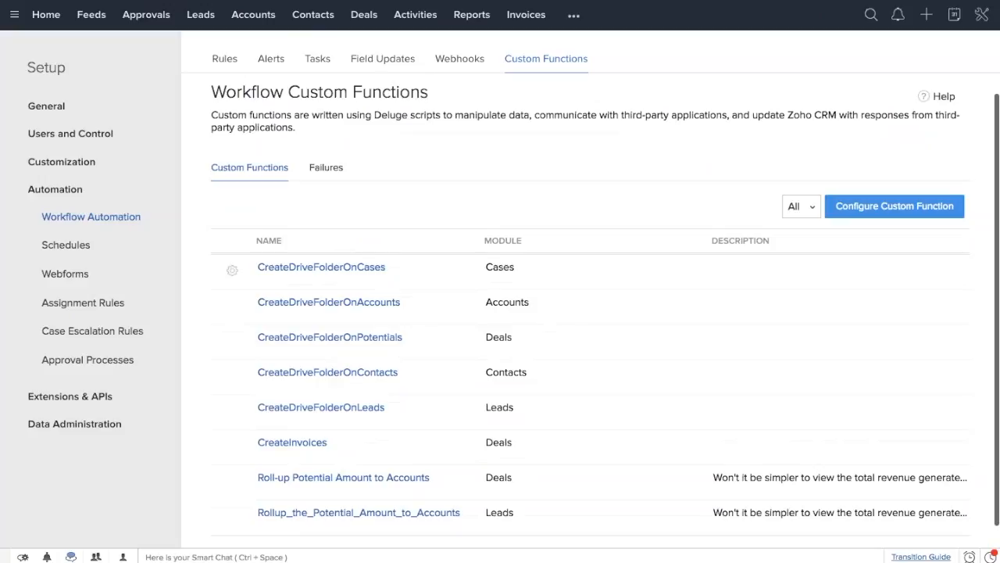
{"action": "left_click", "coordinate": [898, 204]}
{"action": "left_click", "coordinate": [375, 149]}
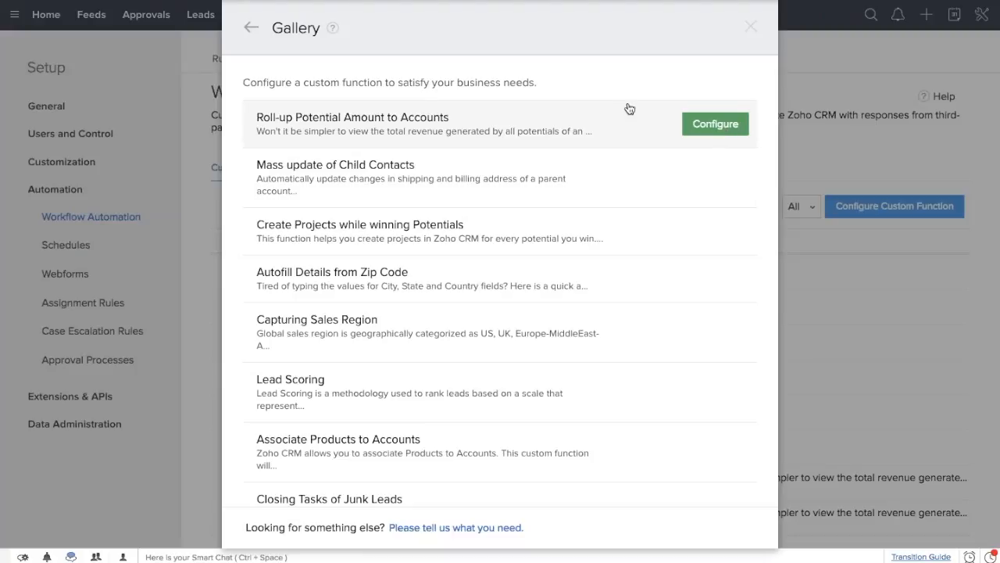
{"action": "left_click", "coordinate": [715, 124]}
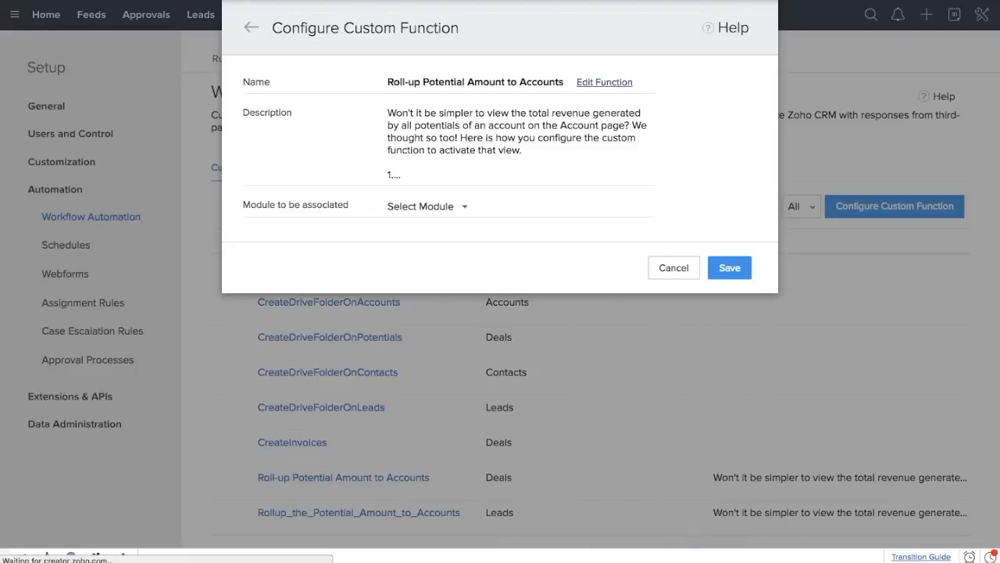
{"action": "left_click", "coordinate": [604, 81]}
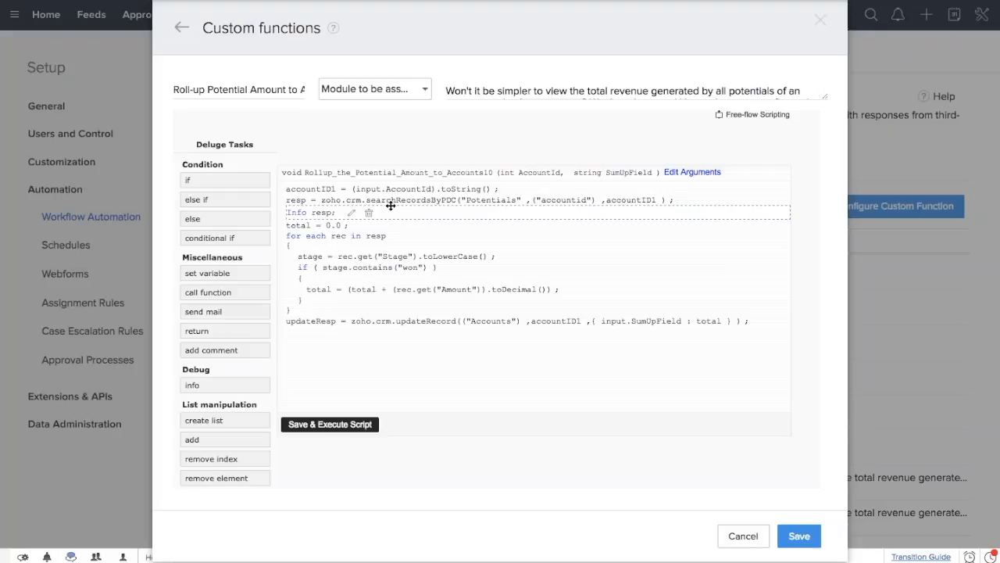
{"action": "left_click", "coordinate": [746, 534]}
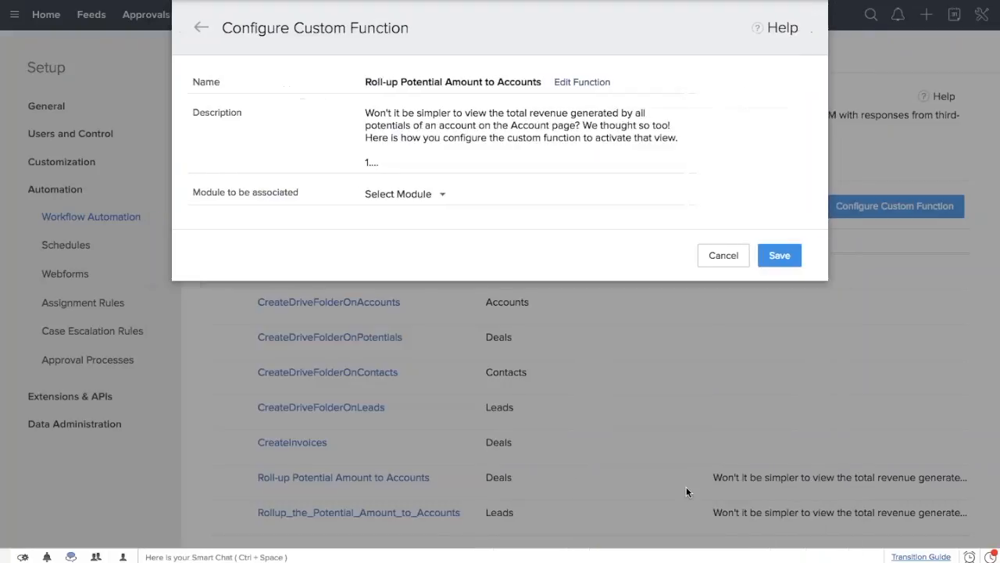
{"action": "left_click", "coordinate": [672, 274]}
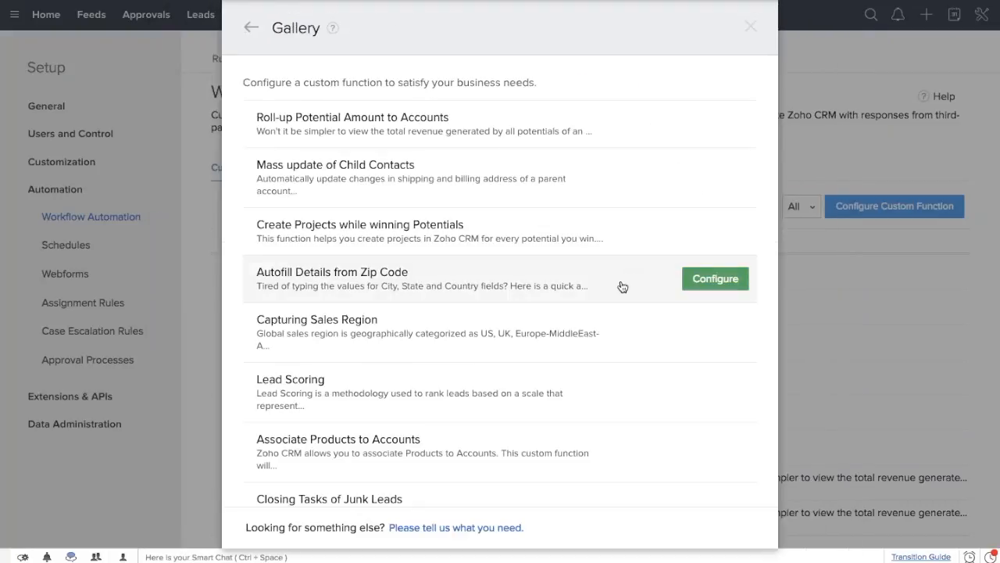
{"action": "left_click", "coordinate": [751, 29]}
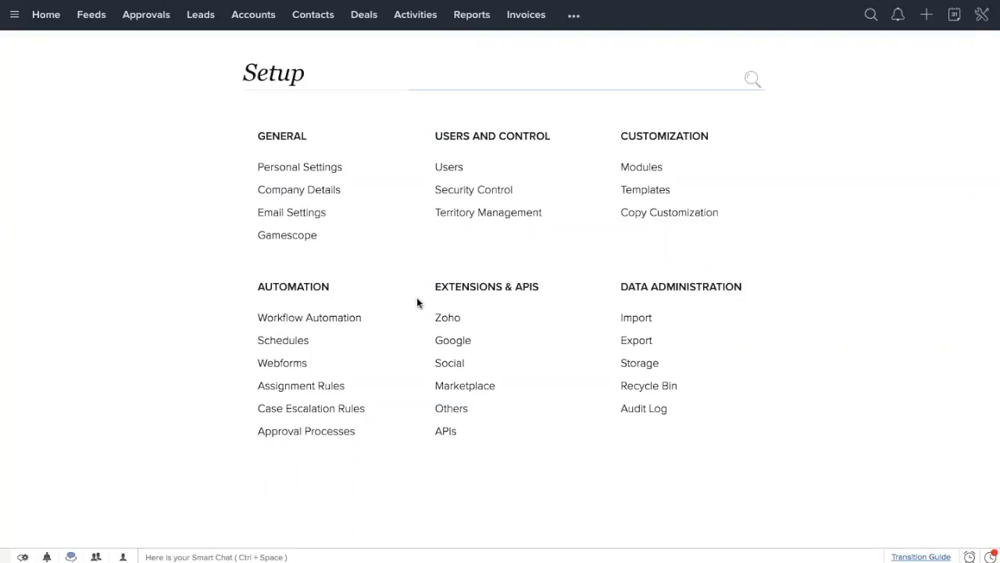
- Switch to the Zylker Inc website and examine the Contact Us form on its contact page
{"action": "left_click_drag", "start_coordinate": [336, 249], "coordinate": [251, 130]}
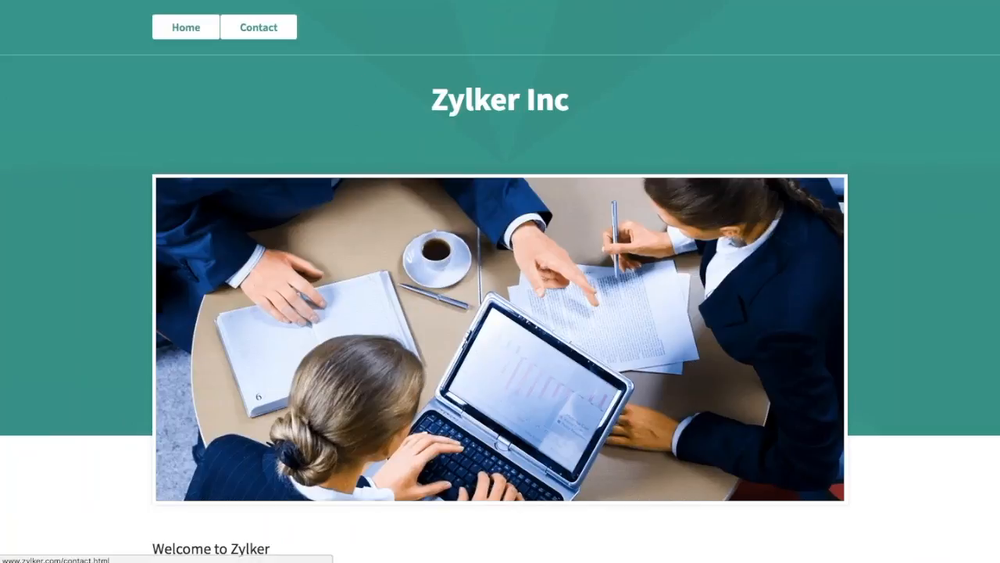
{"action": "left_click", "coordinate": [259, 28]}
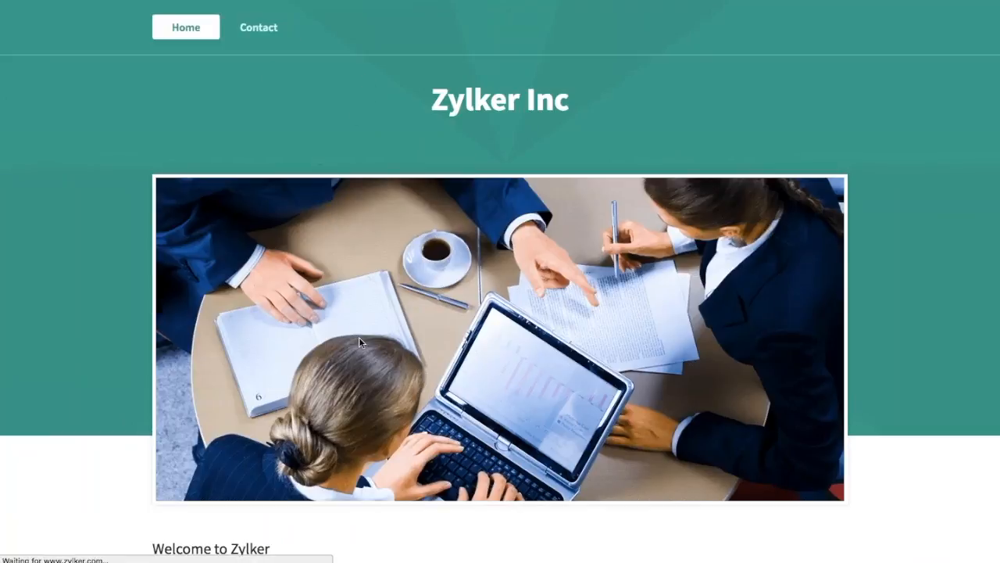
{"action": "scroll", "coordinate": [358, 337], "scroll_direction": "down", "scroll_amount": 5}
{"action": "scroll", "coordinate": [358, 337], "scroll_direction": "down", "scroll_amount": 2}
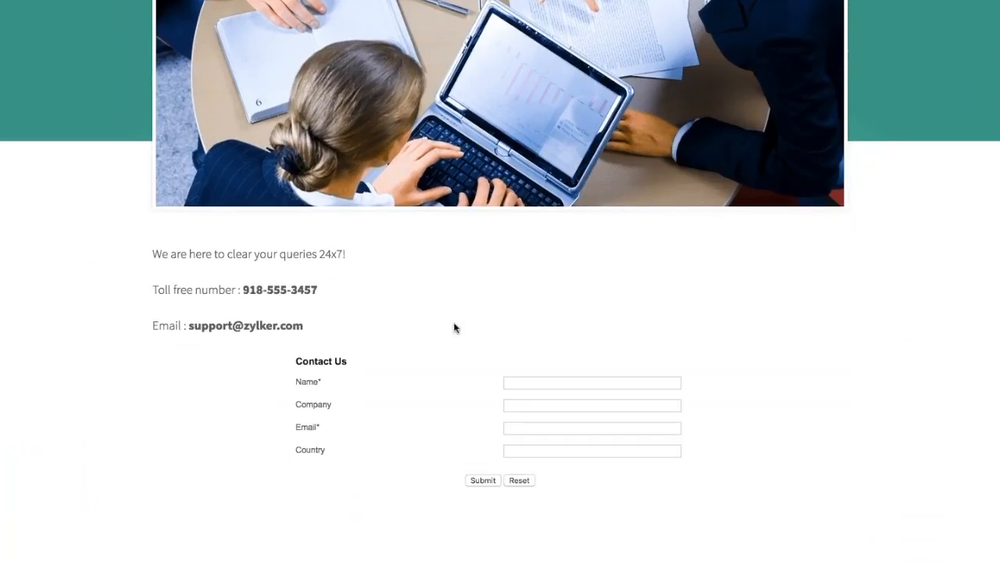
{"action": "left_click", "coordinate": [512, 383]}
{"action": "left_click", "coordinate": [513, 398]}
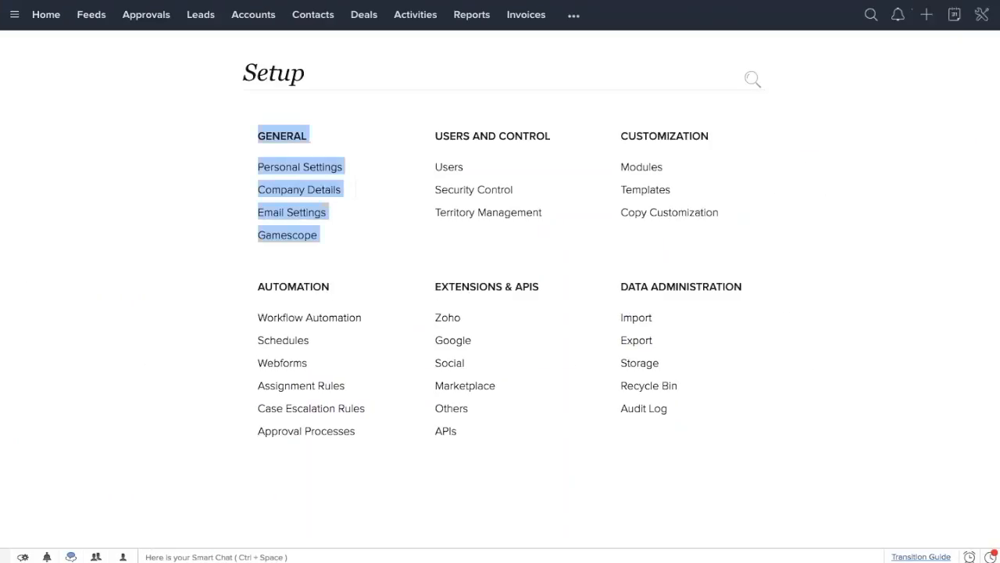
- Return to the Zoho CRM setup and review the lead assignment rules and the workflow rules list
{"action": "left_click", "coordinate": [335, 383]}
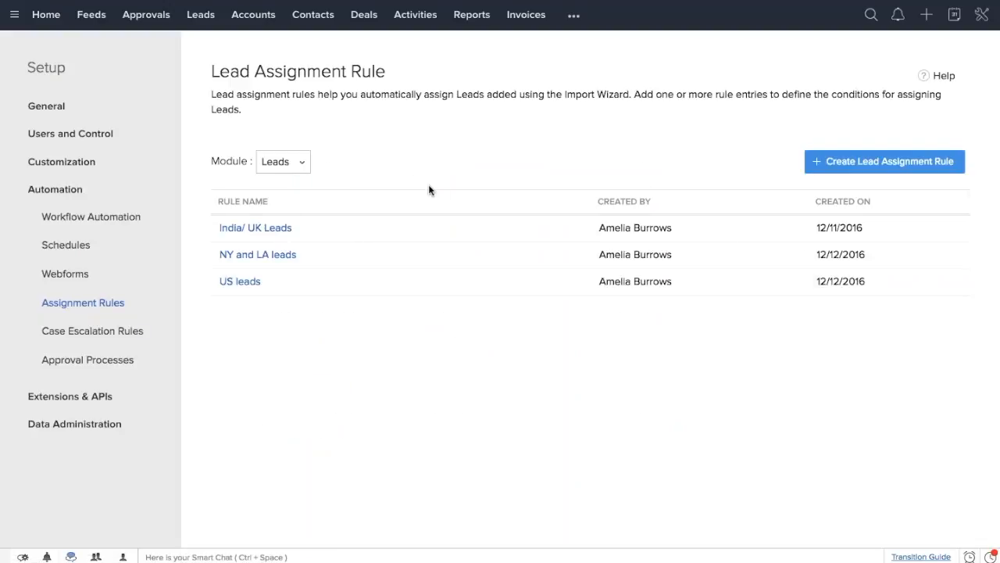
{"action": "left_click", "coordinate": [63, 72]}
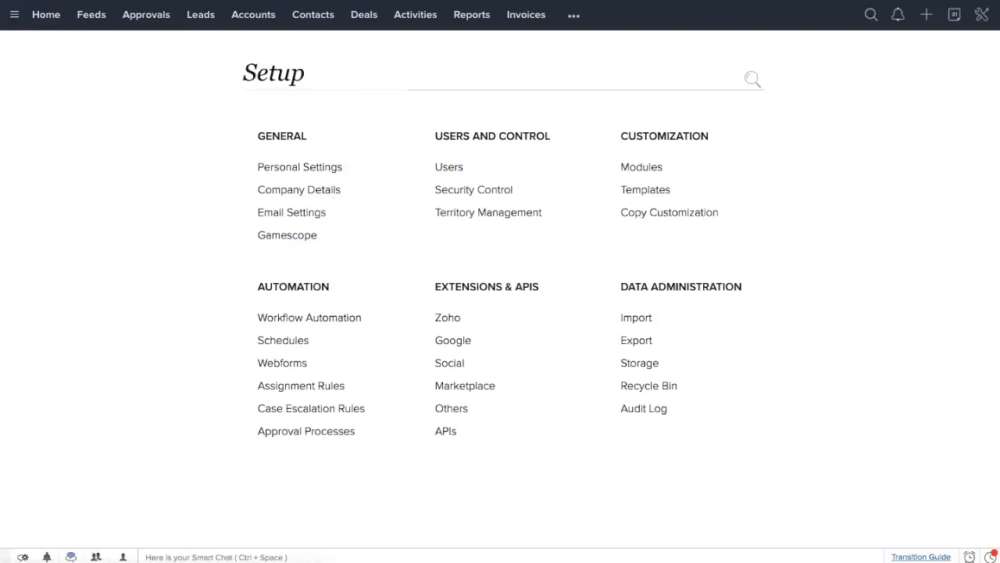
{"action": "left_click", "coordinate": [329, 322]}
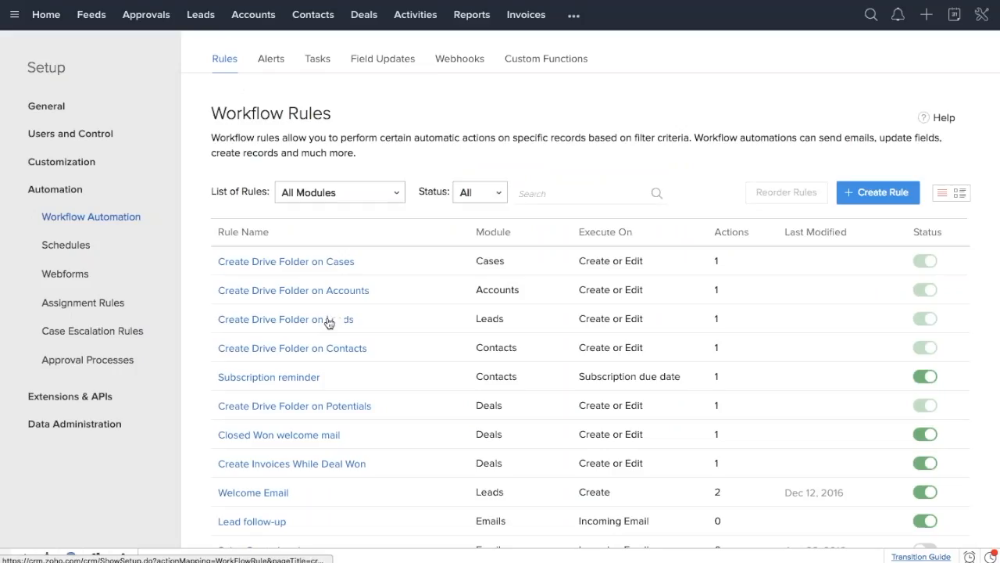